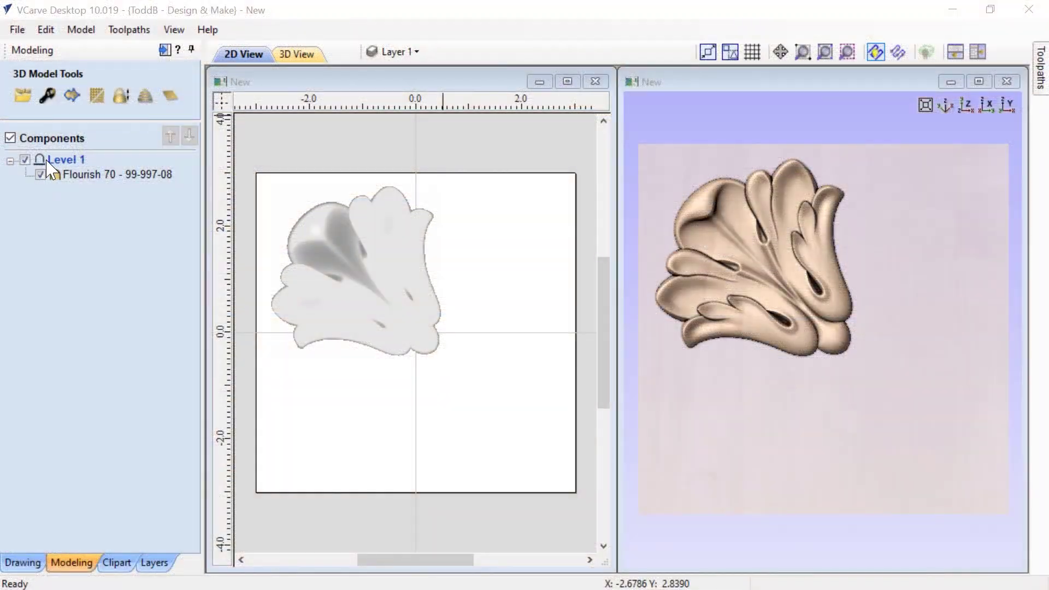
{"action": "left_click", "coordinate": [49, 160]}
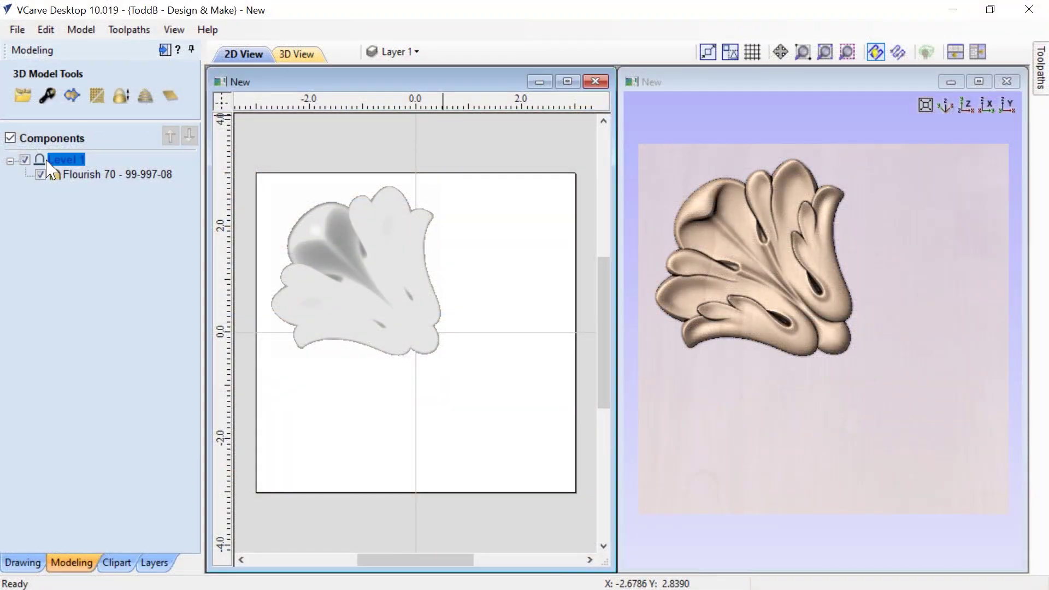
{"action": "right_click", "coordinate": [51, 167]}
{"action": "mouse_move", "coordinate": [109, 276]}
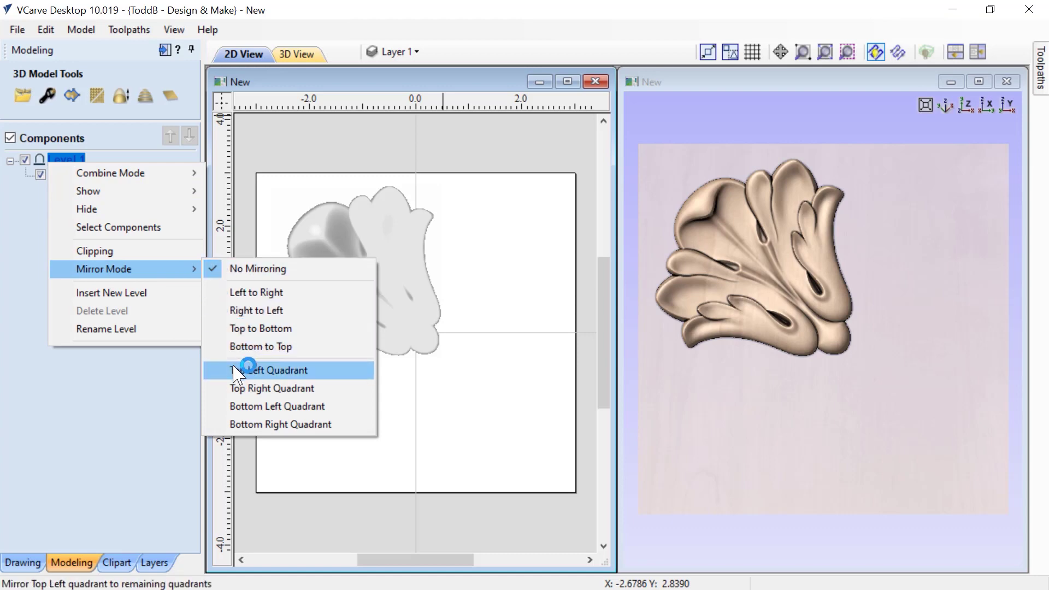
{"action": "left_click", "coordinate": [246, 425]}
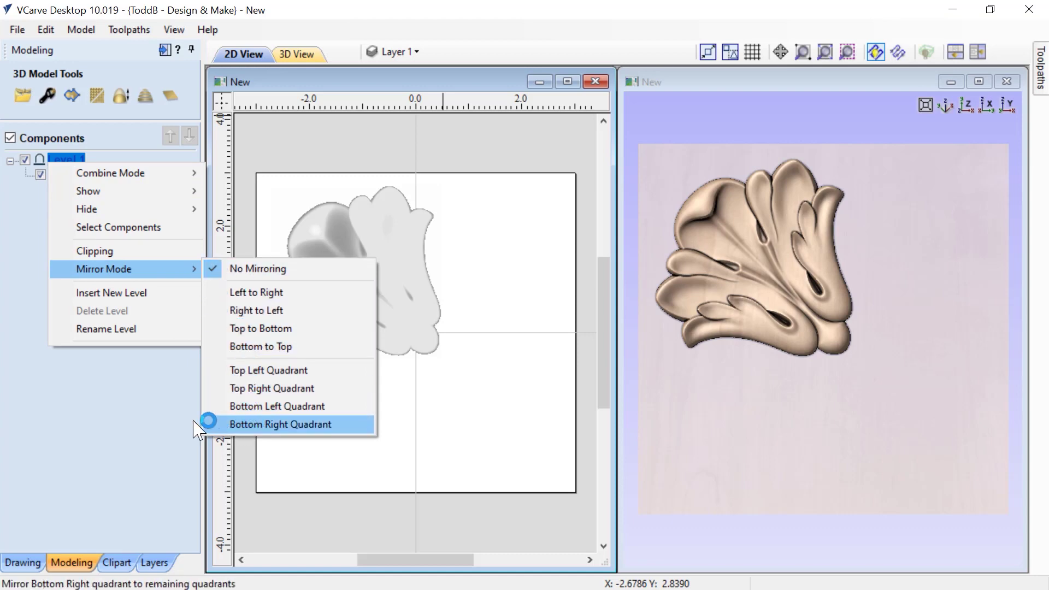
Step: Mirror Level 1 from left to right, and switch its mirror mode to Right to Left
{"action": "left_click", "coordinate": [66, 159]}
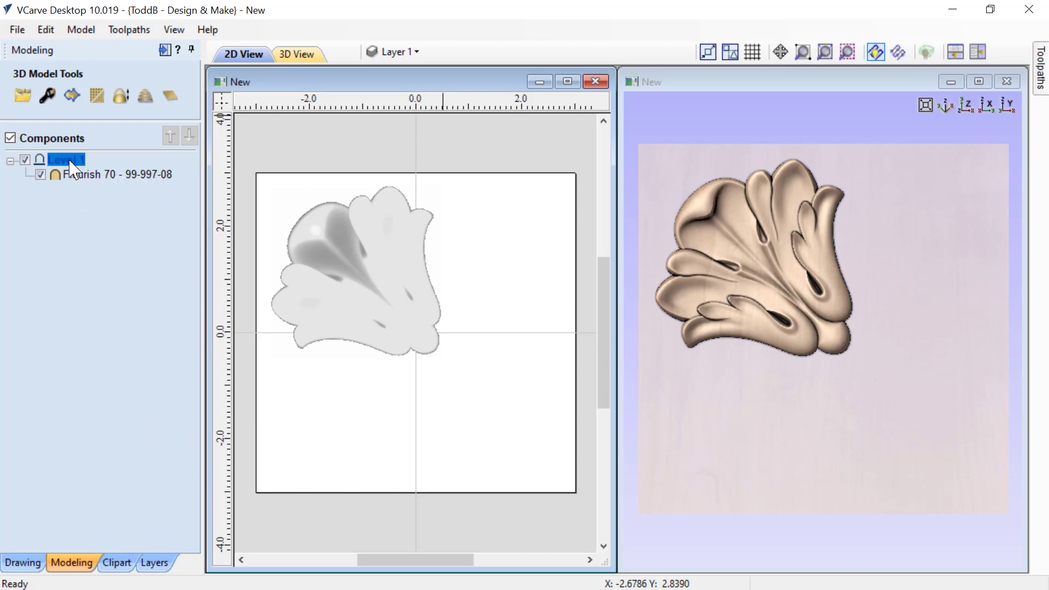
{"action": "right_click", "coordinate": [70, 163]}
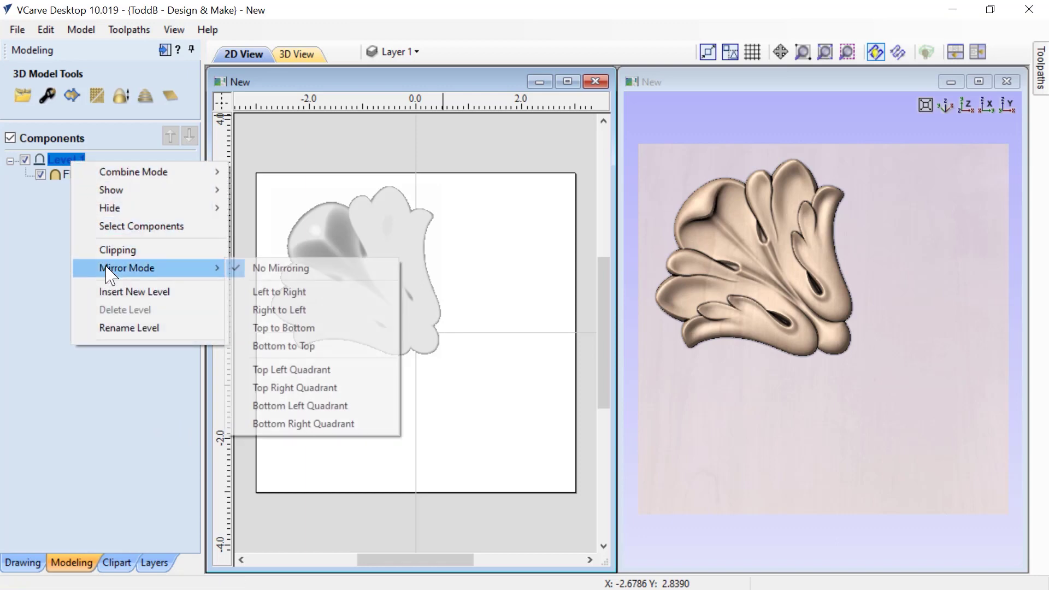
{"action": "left_click", "coordinate": [260, 292]}
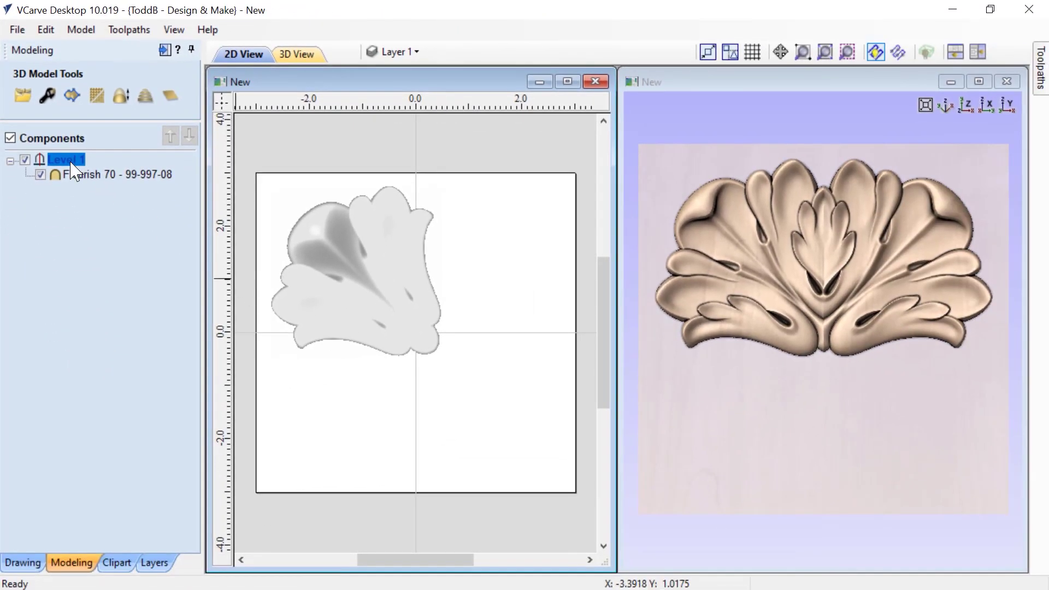
{"action": "right_click", "coordinate": [73, 162]}
{"action": "mouse_move", "coordinate": [120, 268]}
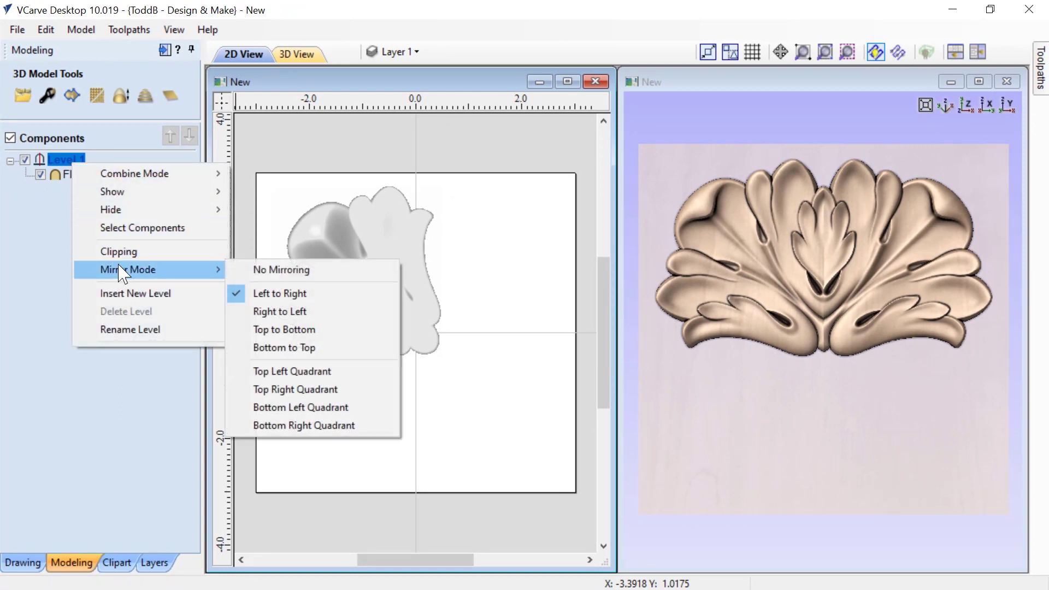
{"action": "left_click", "coordinate": [265, 311]}
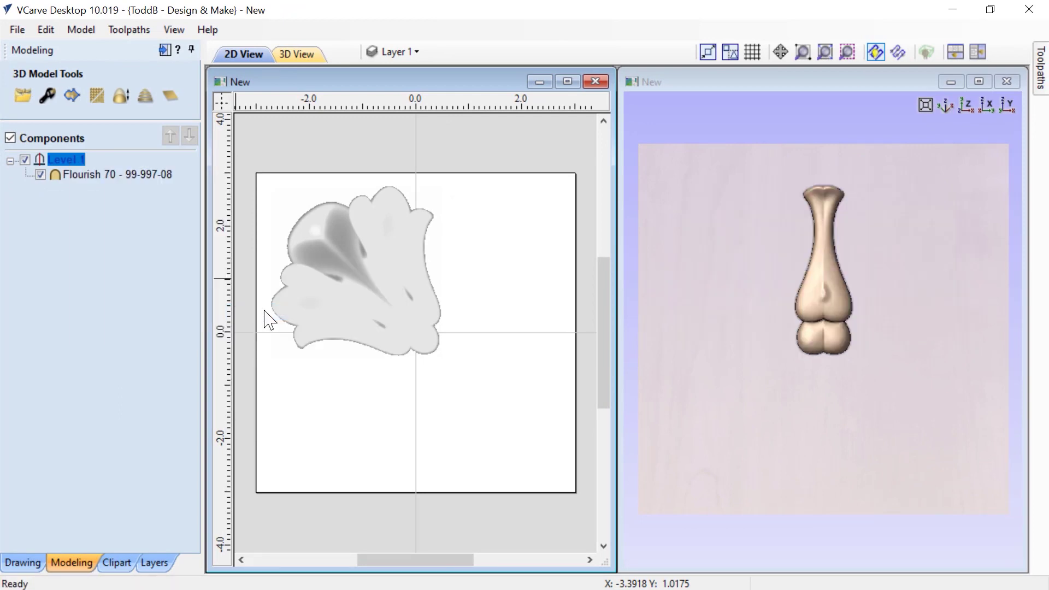
Step: Try the Top to Bottom mirror mode on Level 1, followed by Bottom to Top
{"action": "right_click", "coordinate": [73, 162]}
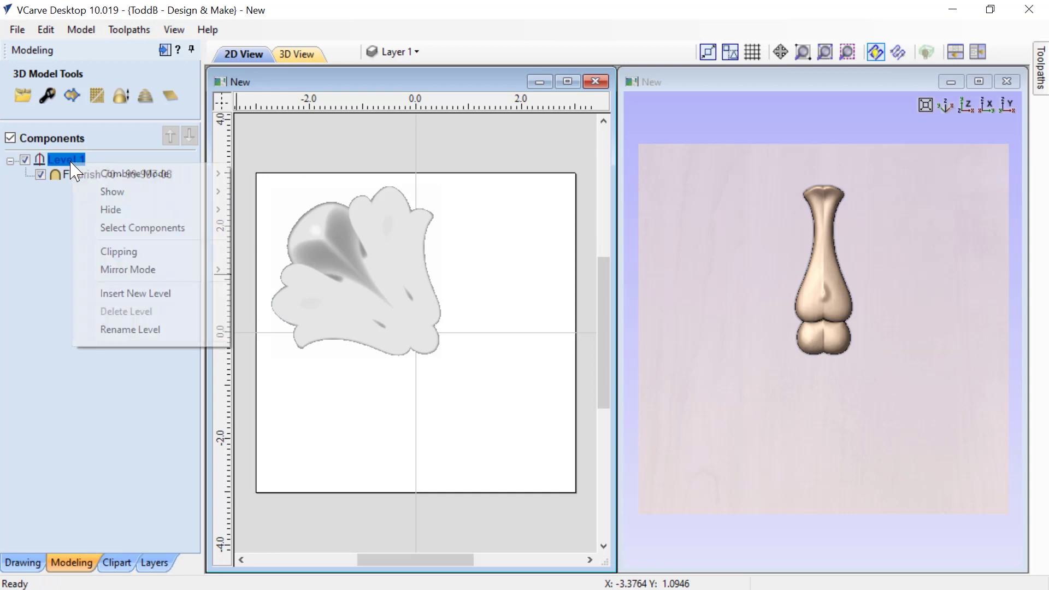
{"action": "mouse_move", "coordinate": [129, 270]}
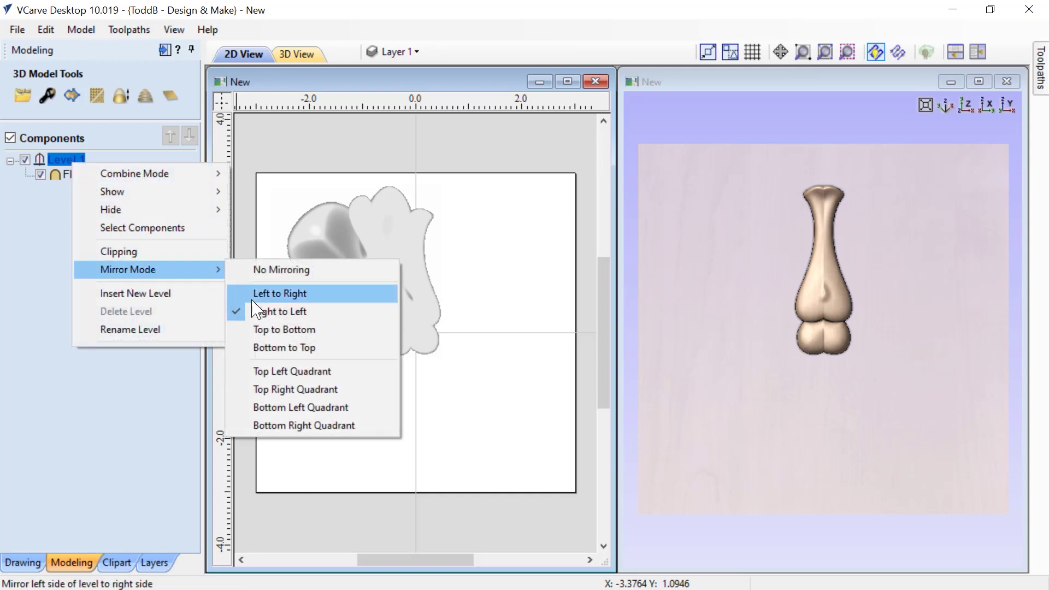
{"action": "left_click", "coordinate": [261, 334]}
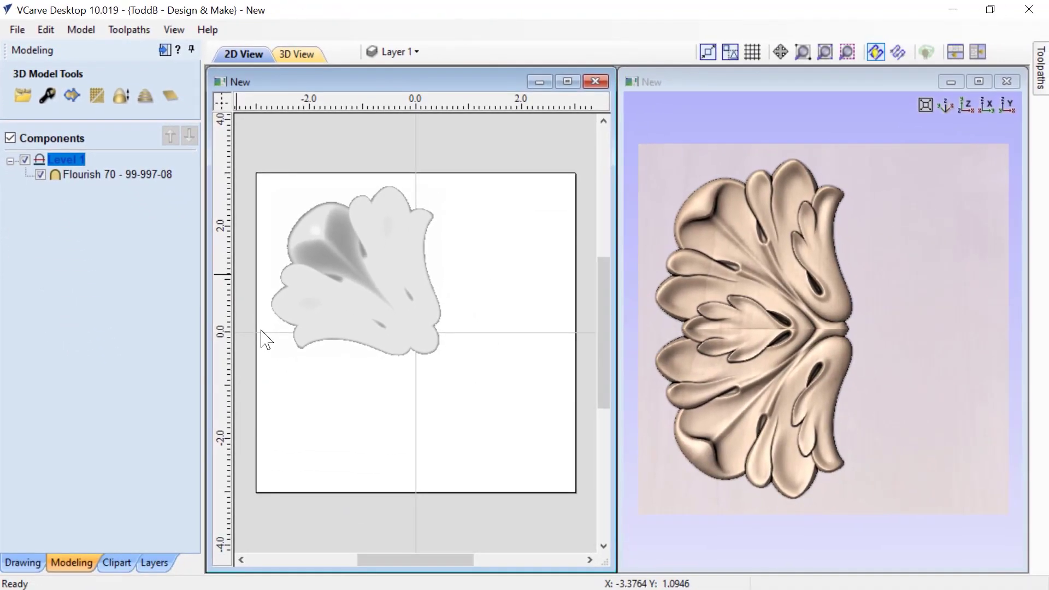
{"action": "right_click", "coordinate": [70, 162]}
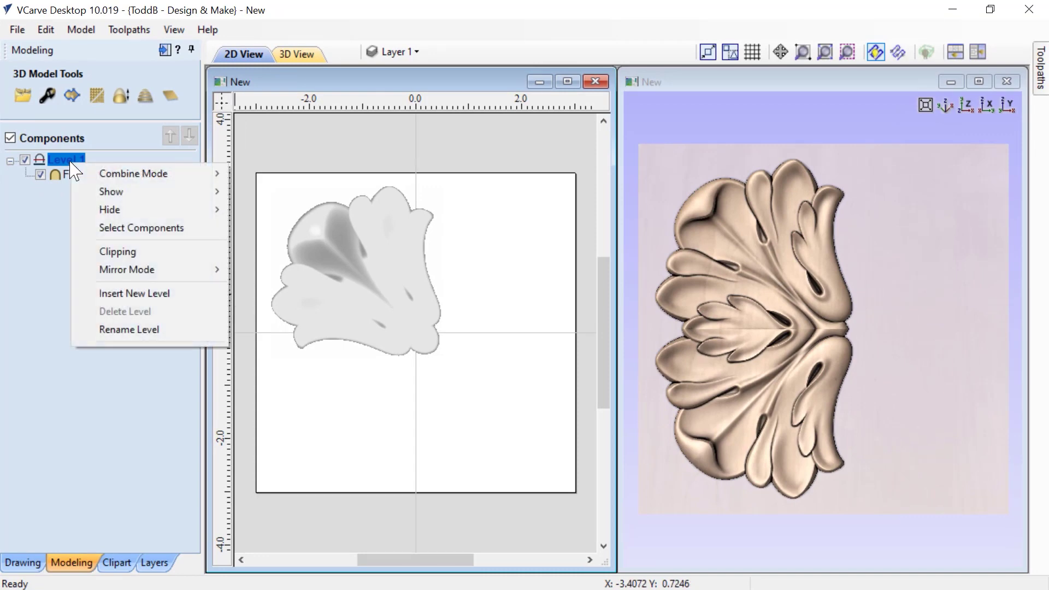
{"action": "mouse_move", "coordinate": [124, 273]}
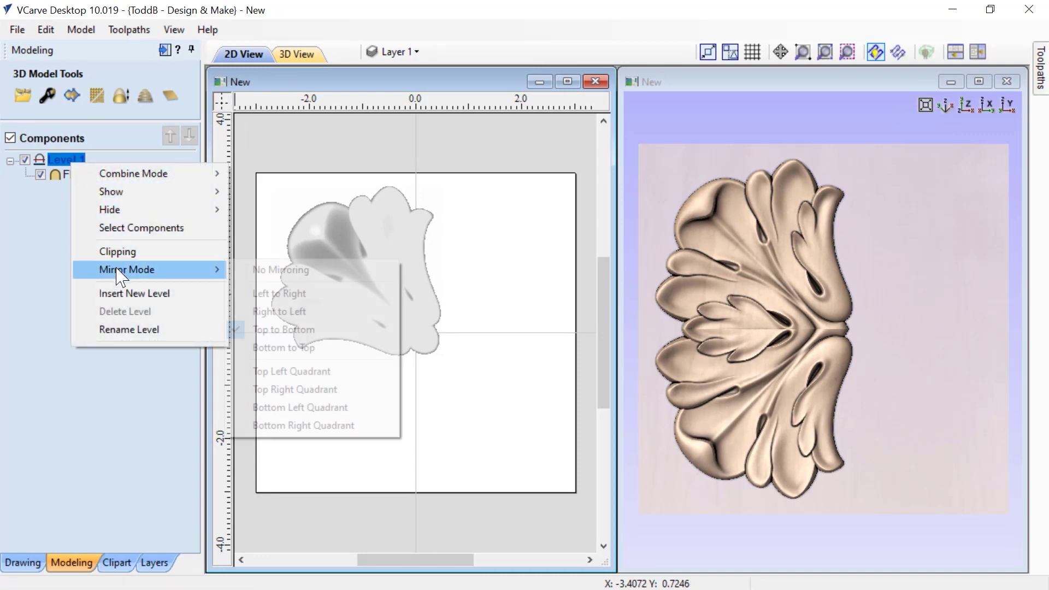
{"action": "left_click", "coordinate": [281, 349]}
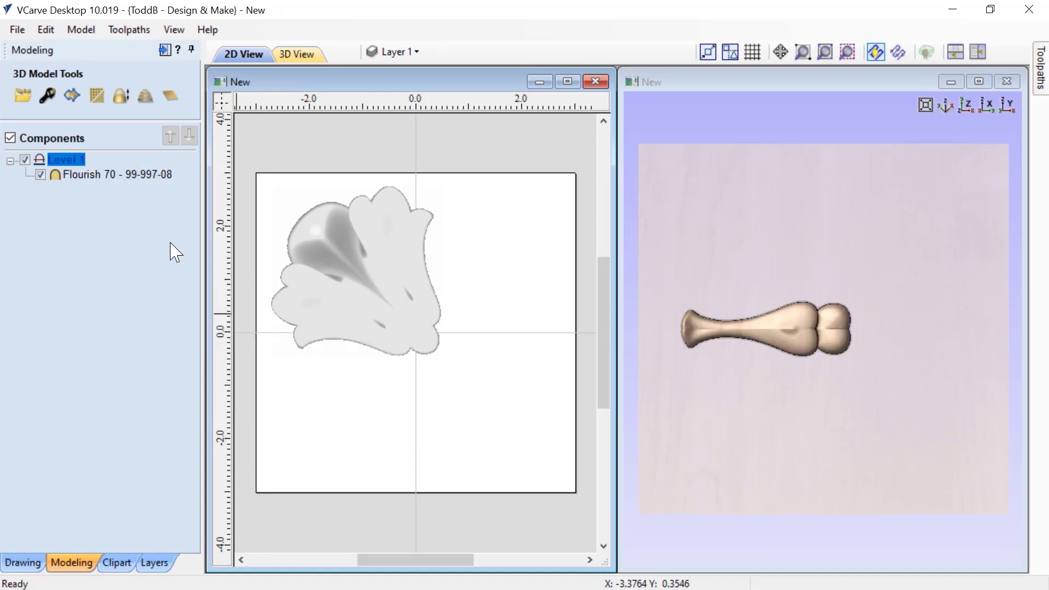
Step: Mirror Level 1 using the Top Left Quadrant mode, and switch it to Top Right Quadrant
{"action": "right_click", "coordinate": [86, 161]}
{"action": "mouse_move", "coordinate": [122, 268]}
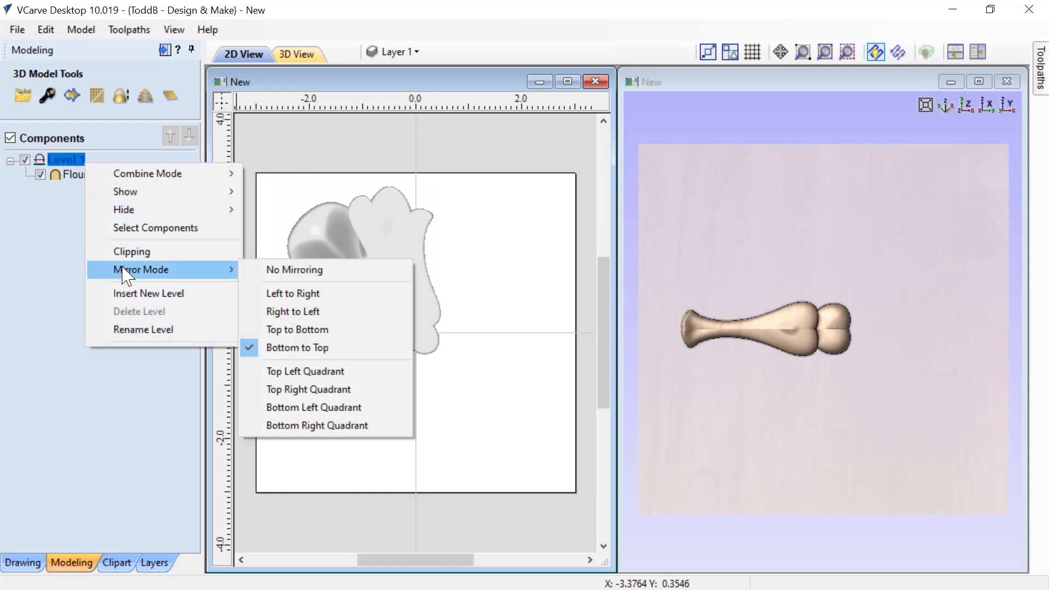
{"action": "left_click", "coordinate": [309, 370]}
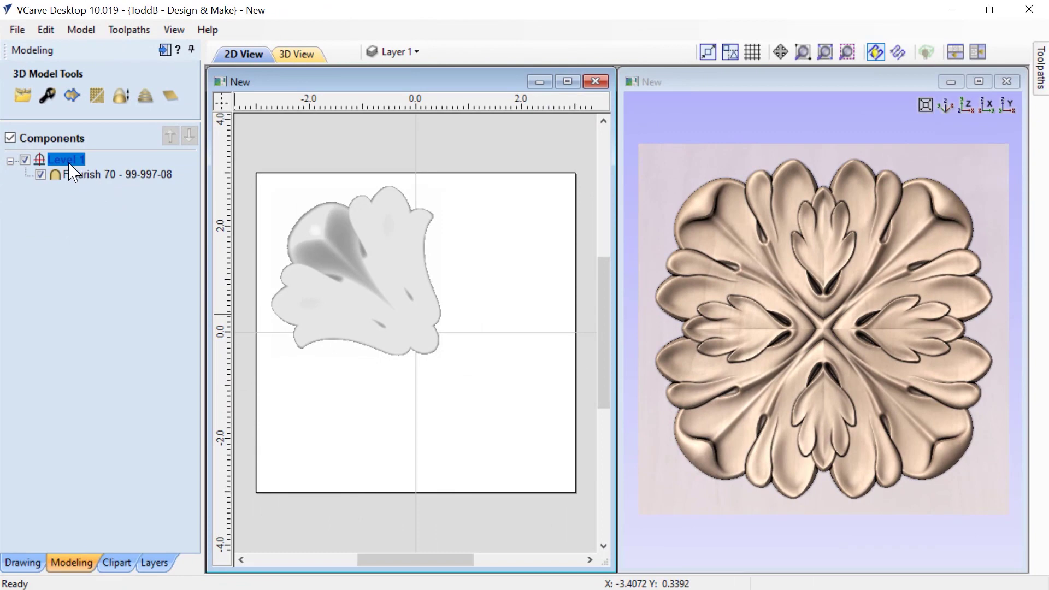
{"action": "right_click", "coordinate": [74, 165]}
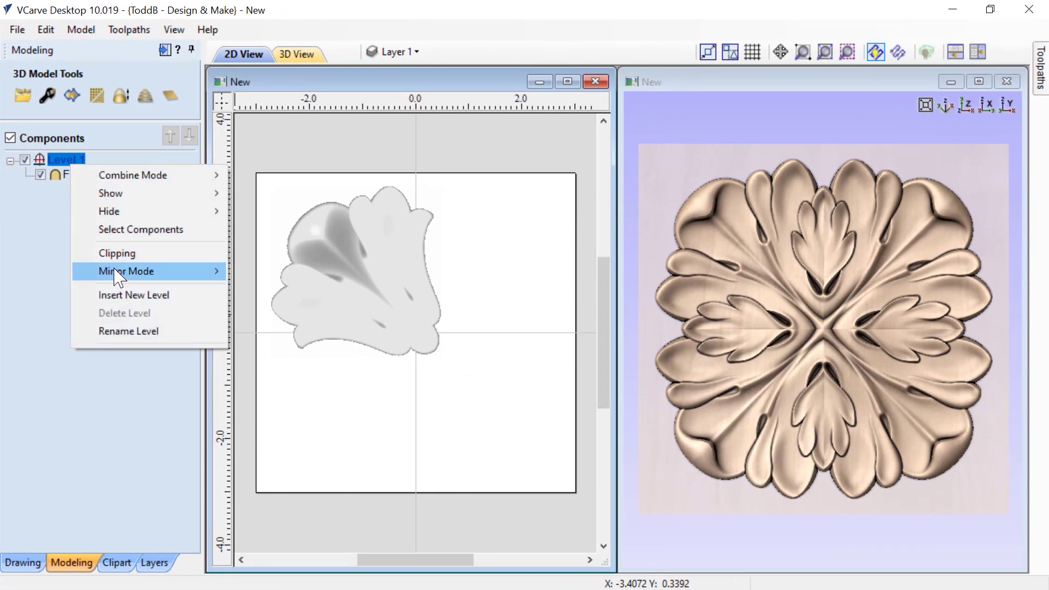
{"action": "mouse_move", "coordinate": [115, 272]}
{"action": "left_click", "coordinate": [289, 391]}
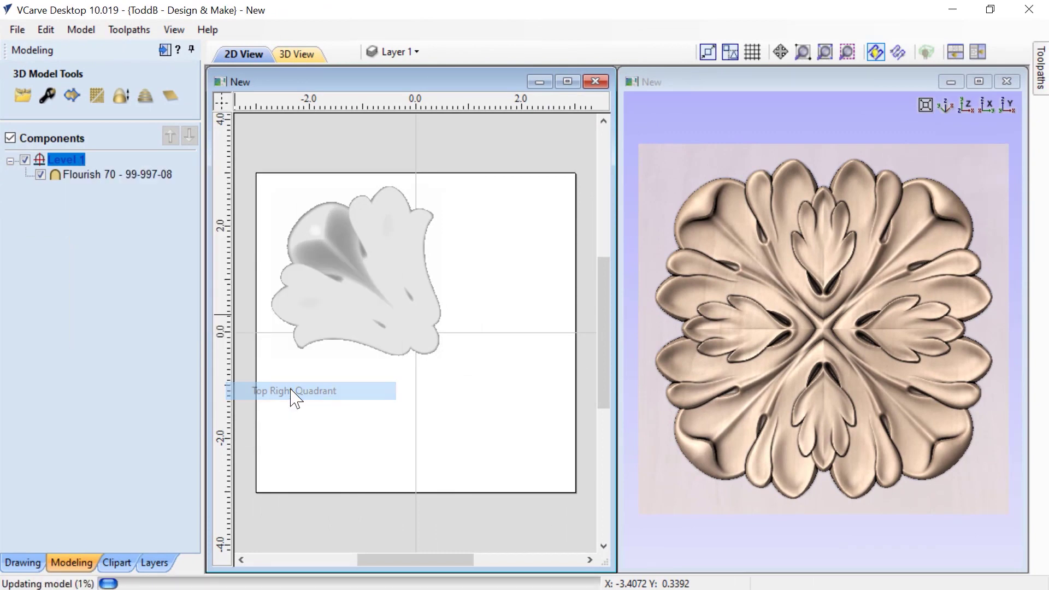
Step: Change Level 1's mirror mode to Bottom Left Quadrant and after that to Bottom Right Quadrant
{"action": "right_click", "coordinate": [70, 158]}
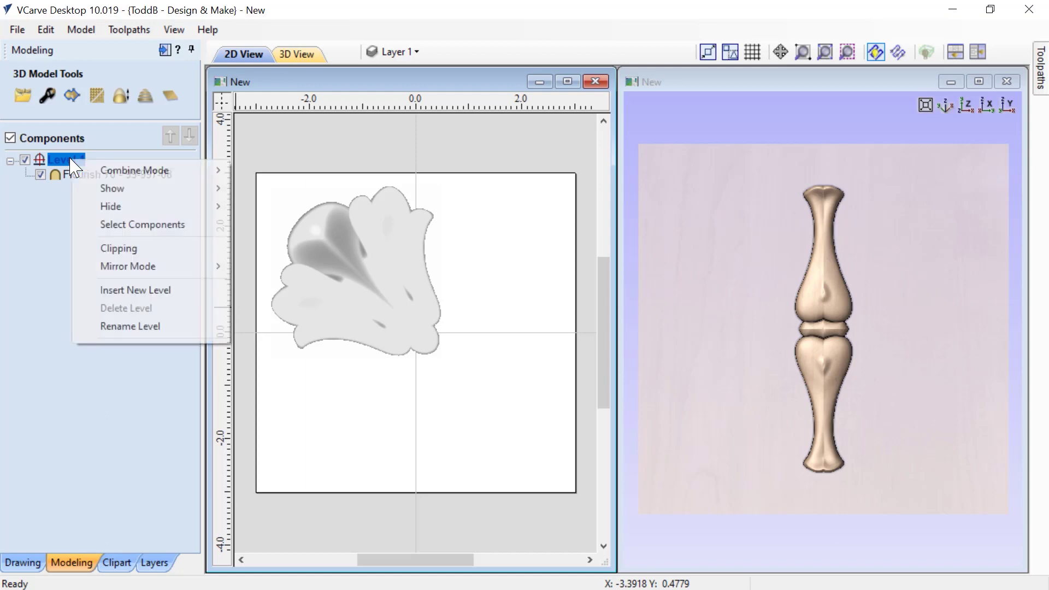
{"action": "mouse_move", "coordinate": [183, 277]}
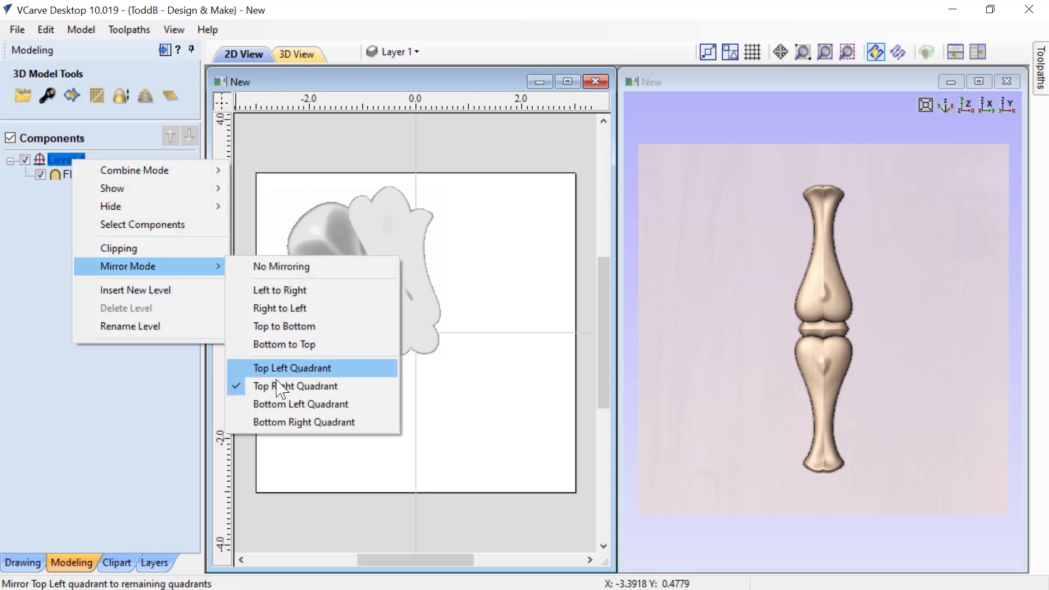
{"action": "left_click", "coordinate": [284, 407]}
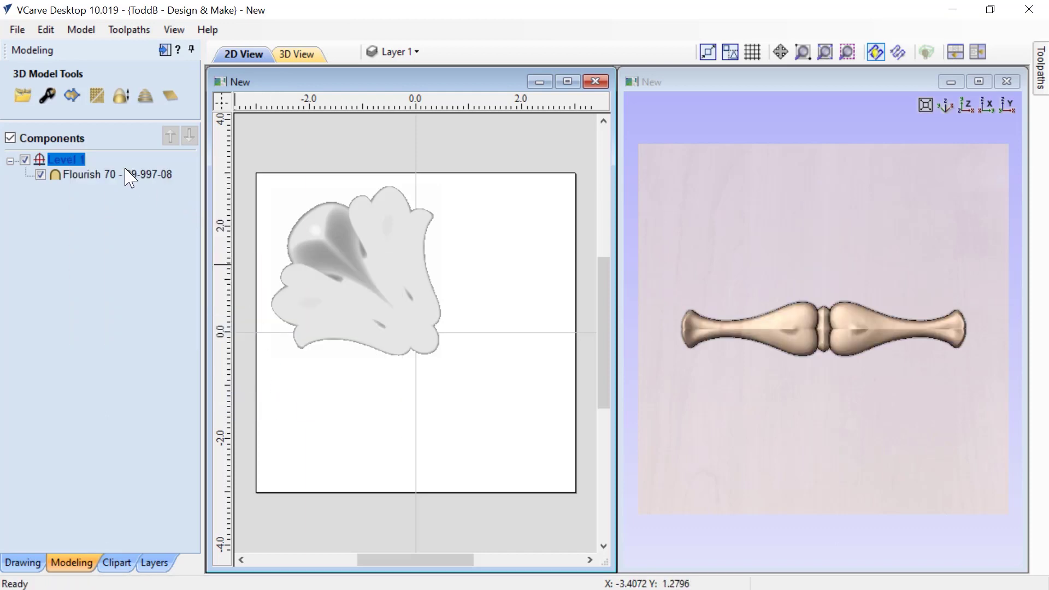
{"action": "right_click", "coordinate": [63, 159]}
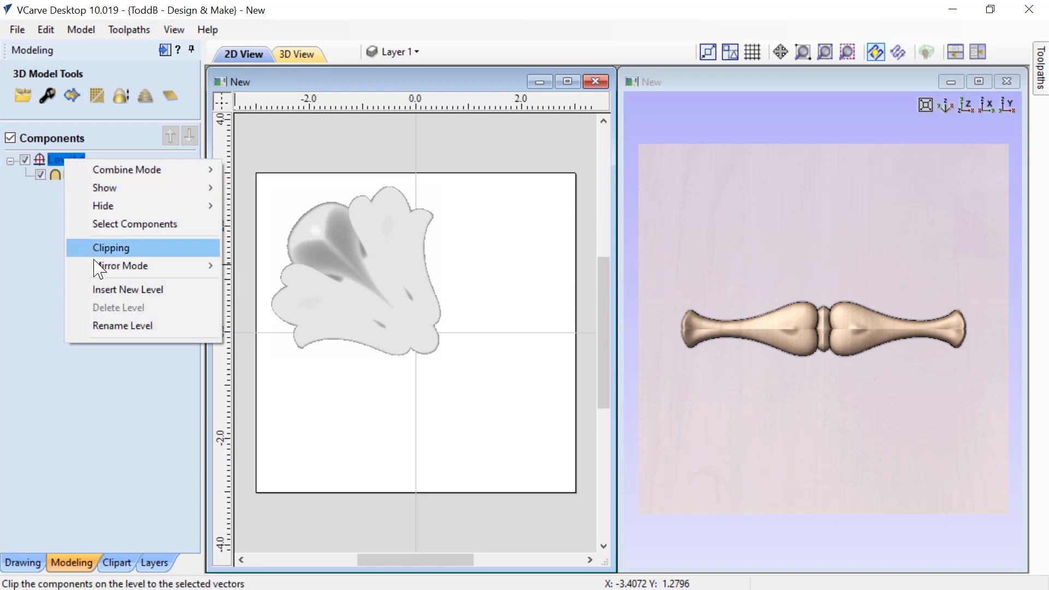
{"action": "mouse_move", "coordinate": [95, 264]}
{"action": "left_click", "coordinate": [291, 425]}
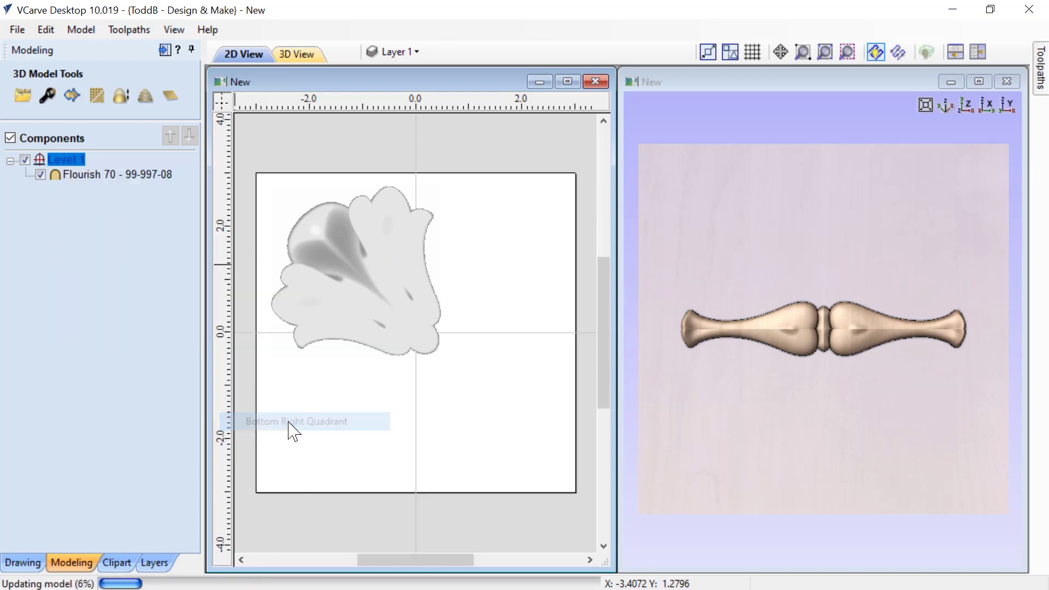
Step: Turn off mirroring for Level 1 by setting its mirror mode to No Mirroring
{"action": "right_click", "coordinate": [74, 158]}
{"action": "mouse_move", "coordinate": [111, 266]}
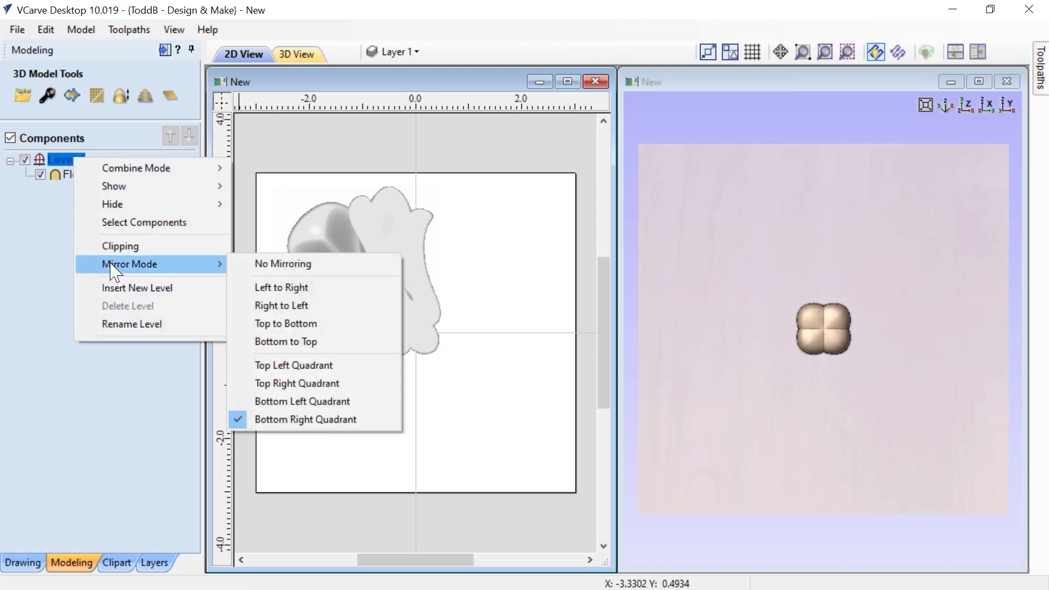
{"action": "left_click", "coordinate": [253, 265]}
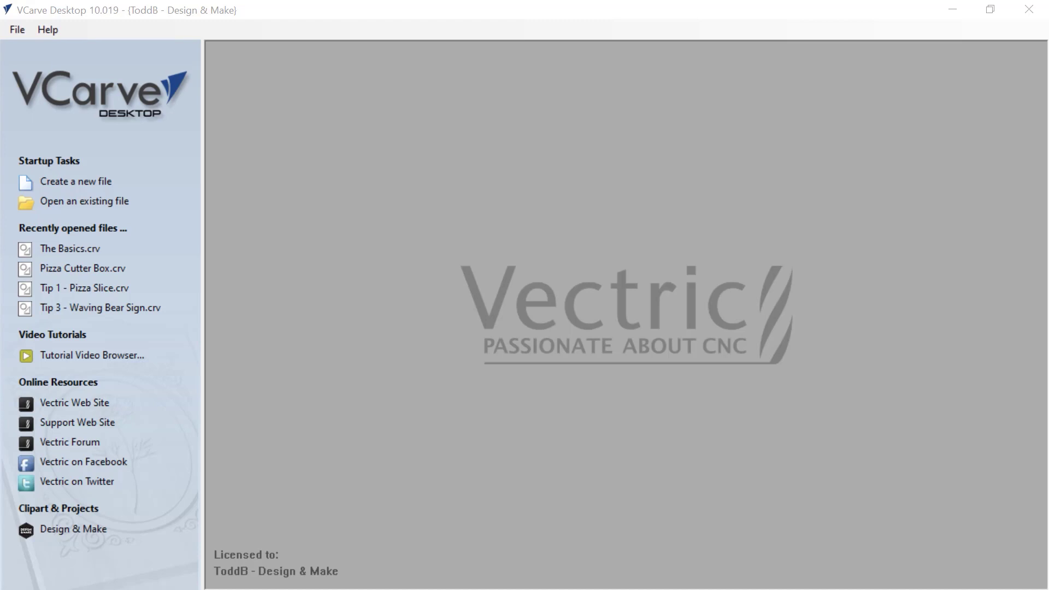
Step: Create a new single-sided 10 x 10 x 0.75 inch job and insert the African Themed Frame 1 clipart from the Africa - The Big Five Project folder
{"action": "left_click", "coordinate": [71, 185]}
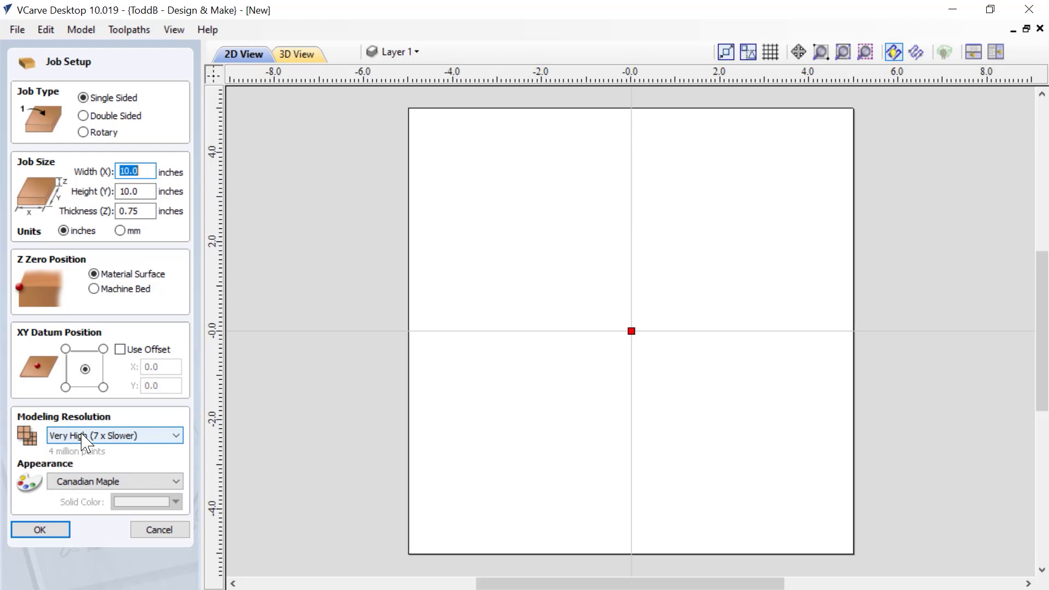
{"action": "left_click", "coordinate": [50, 532]}
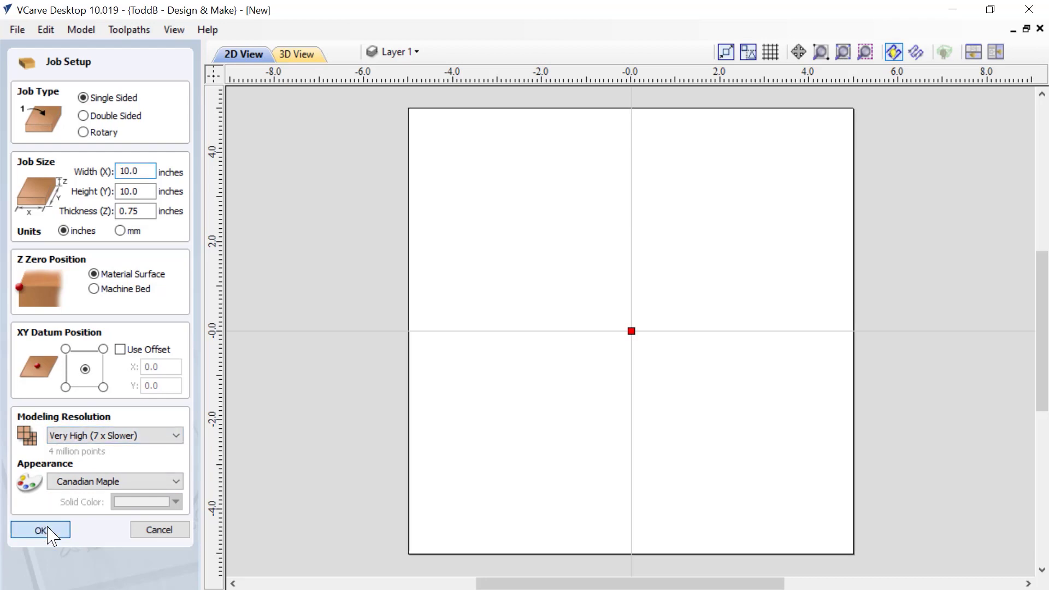
{"action": "left_click", "coordinate": [119, 563]}
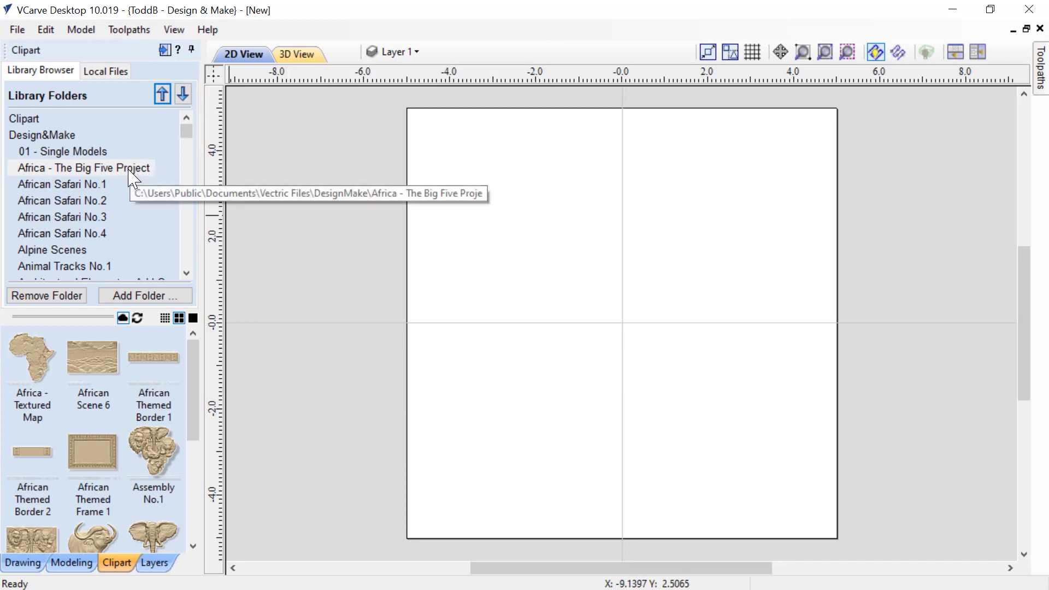
{"action": "double_click", "coordinate": [93, 464]}
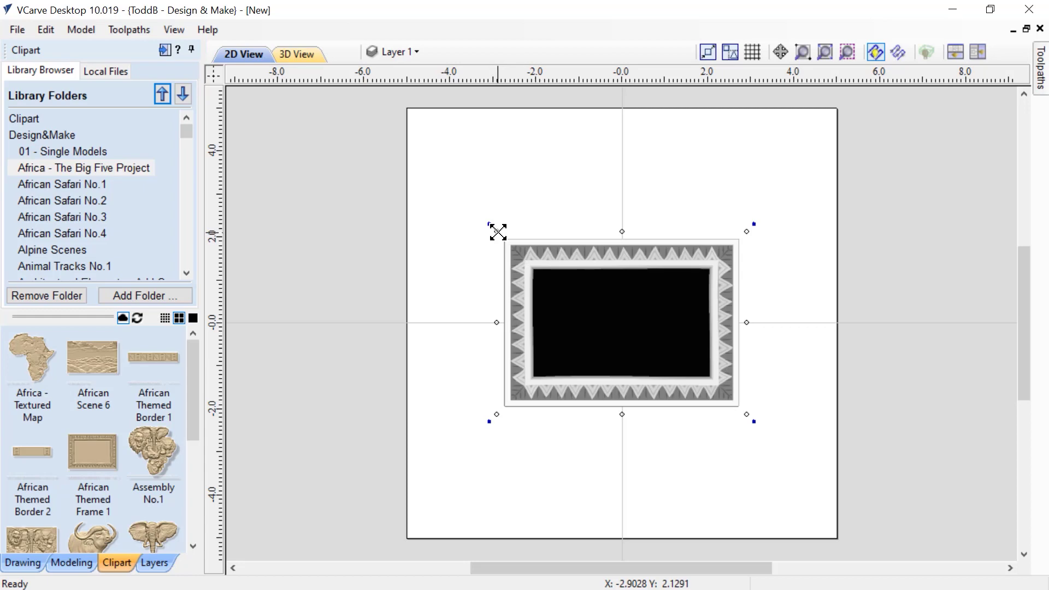
Step: Enlarge the African frame to about 9.5 x 6.8 inches, and stretch its height with the 2D and 3D views tiled side by side
{"action": "left_click_drag", "start_coordinate": [497, 232], "coordinate": [445, 176]}
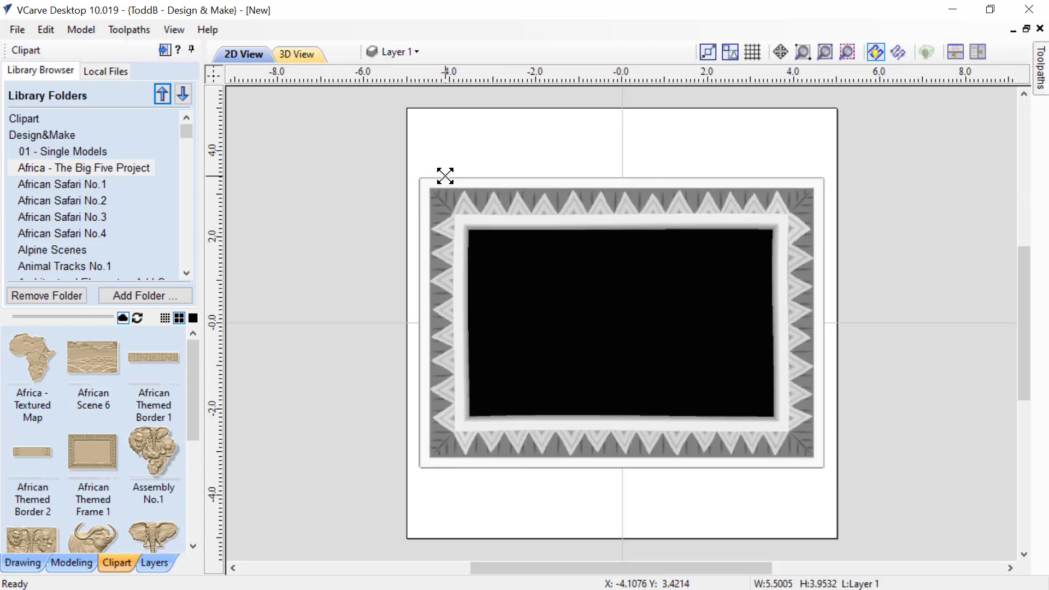
{"action": "left_click", "coordinate": [977, 53]}
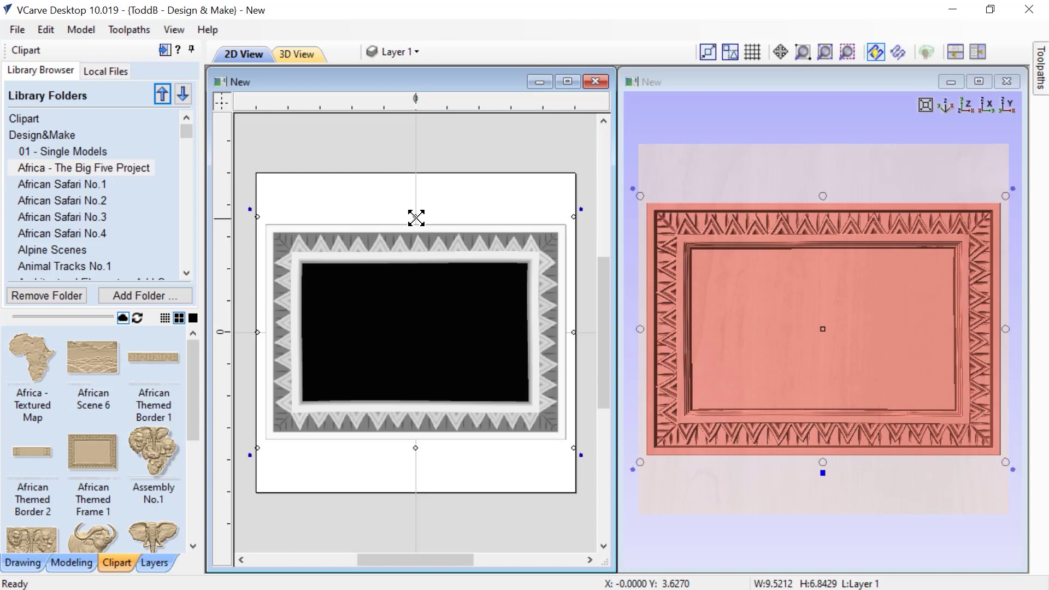
{"action": "left_click_drag", "start_coordinate": [416, 218], "coordinate": [417, 185]}
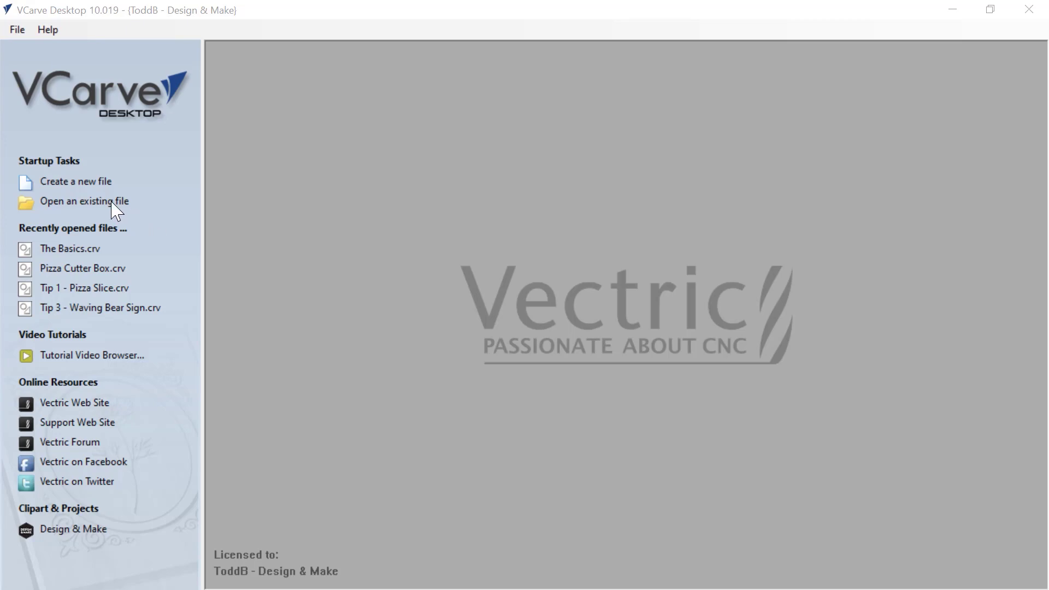
Step: Create a new single-sided 10 x 10 x 0.75 inch job and draw a 5 x 5 inch square-cornered rectangle centred at 0, 0
{"action": "left_click", "coordinate": [86, 181]}
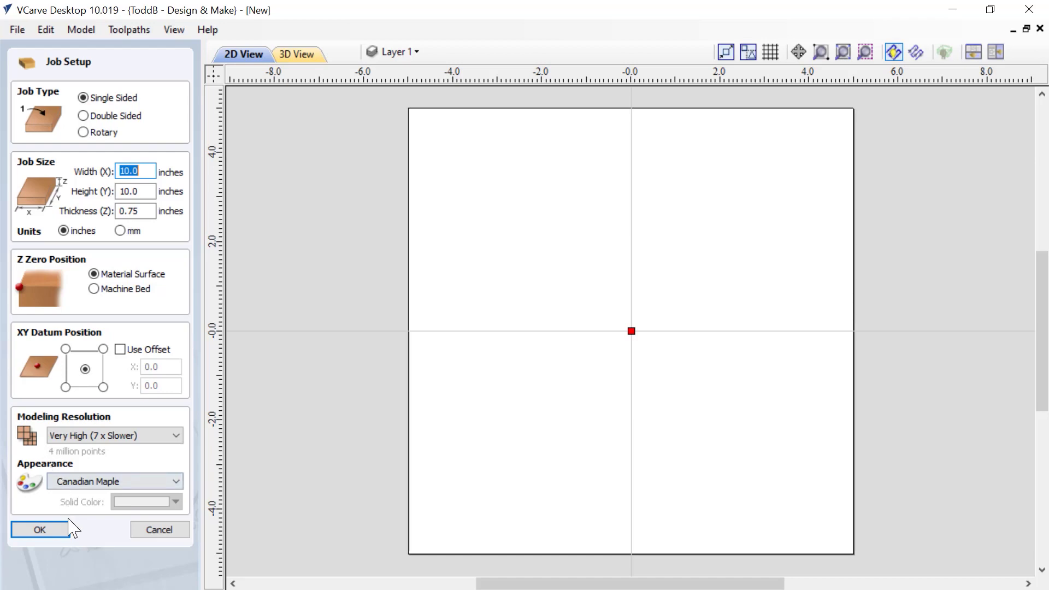
{"action": "left_click", "coordinate": [40, 530]}
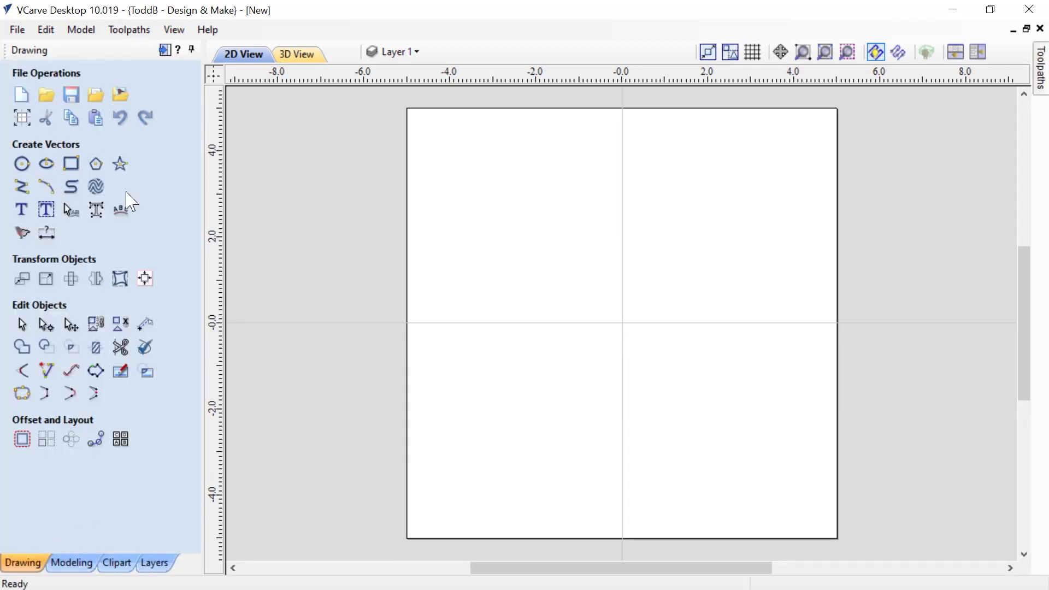
{"action": "left_click", "coordinate": [71, 163]}
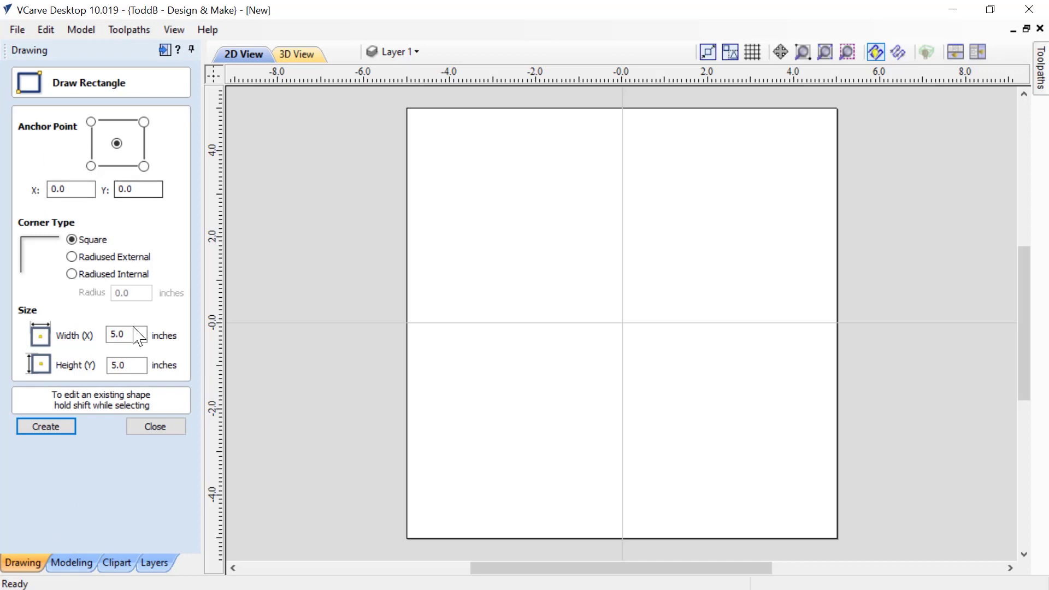
{"action": "left_click", "coordinate": [133, 360]}
{"action": "left_click", "coordinate": [65, 429]}
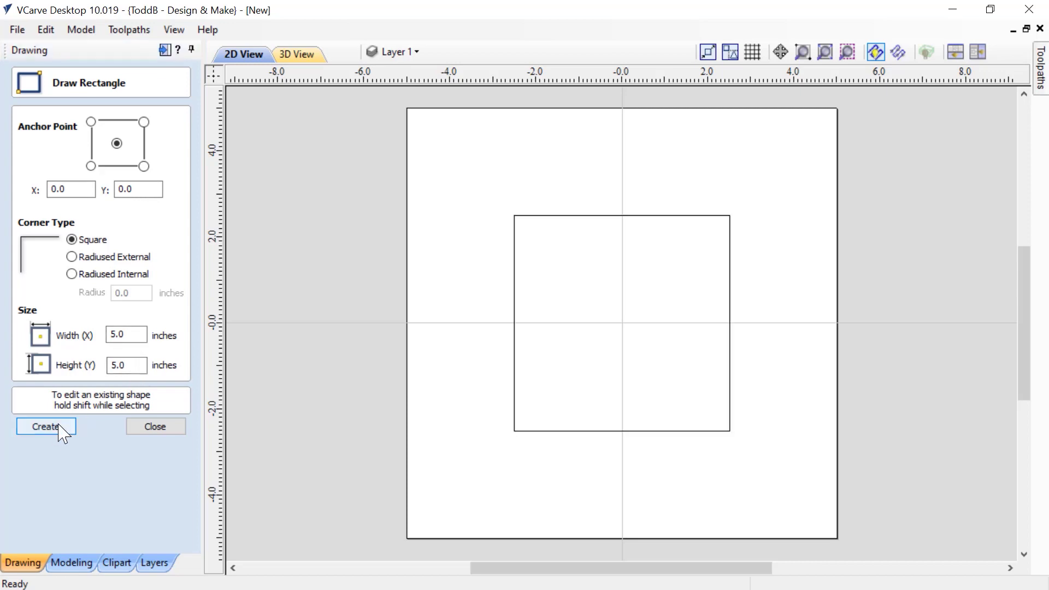
{"action": "left_click", "coordinate": [165, 427]}
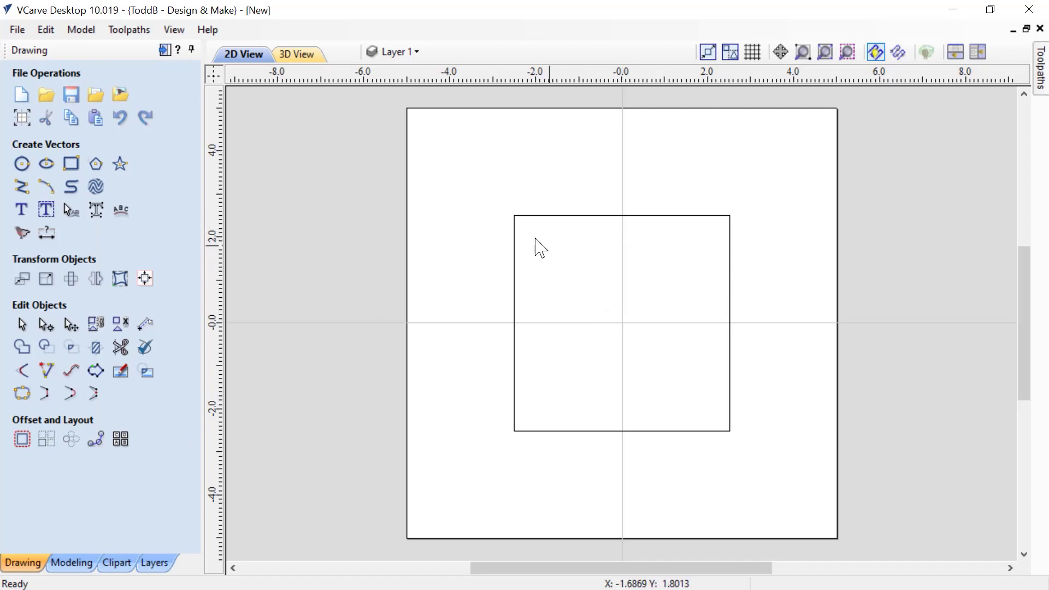
Step: Insert the African Themed Frame 1 clipart and move it up so its inner upper-left corner sits near the rectangle's upper-left corner
{"action": "left_click", "coordinate": [117, 564]}
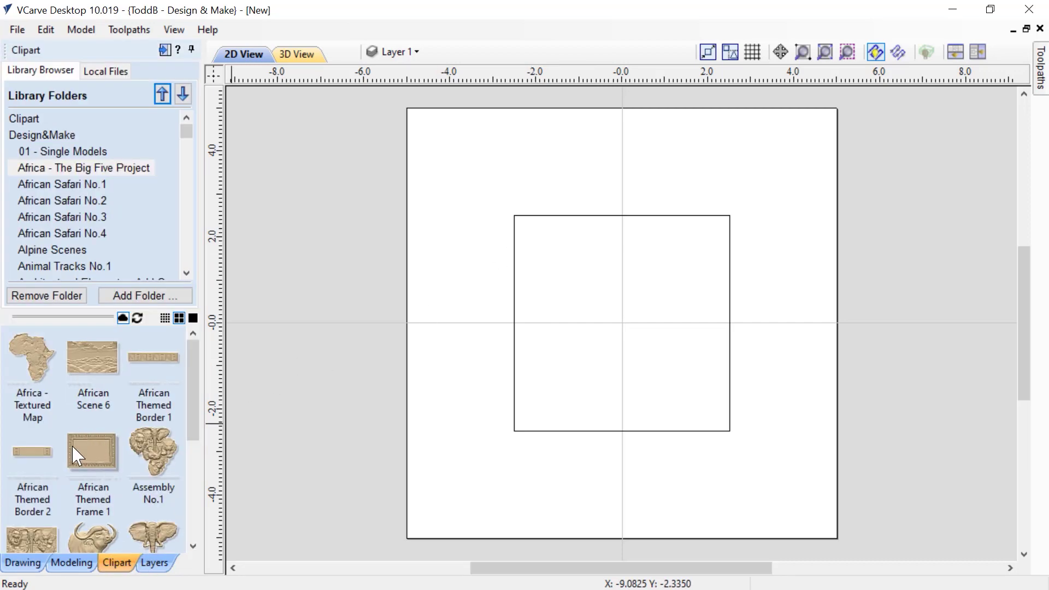
{"action": "double_click", "coordinate": [89, 462]}
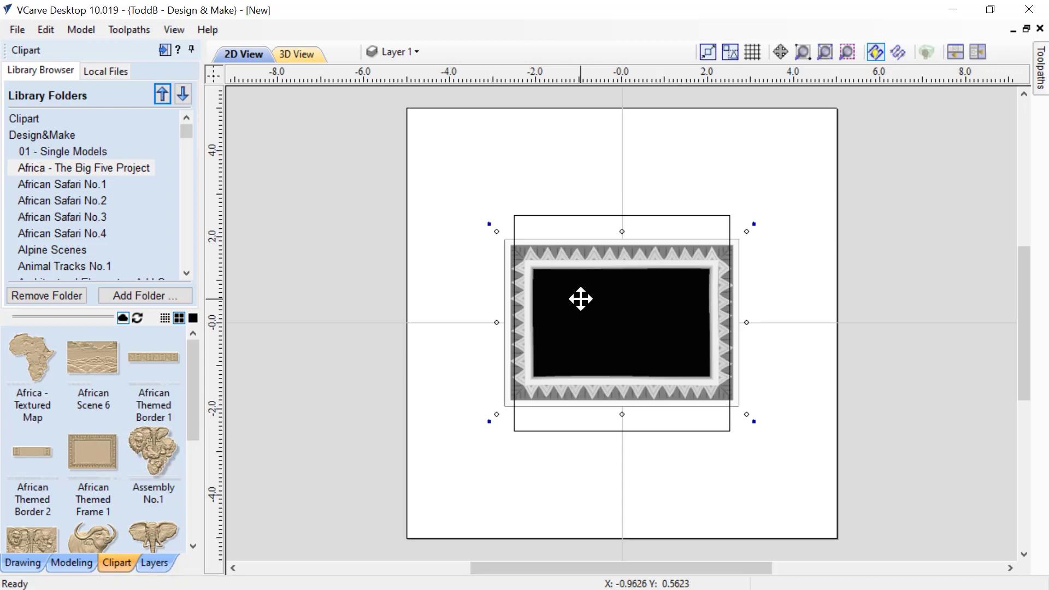
{"action": "left_click_drag", "start_coordinate": [580, 295], "coordinate": [571, 251]}
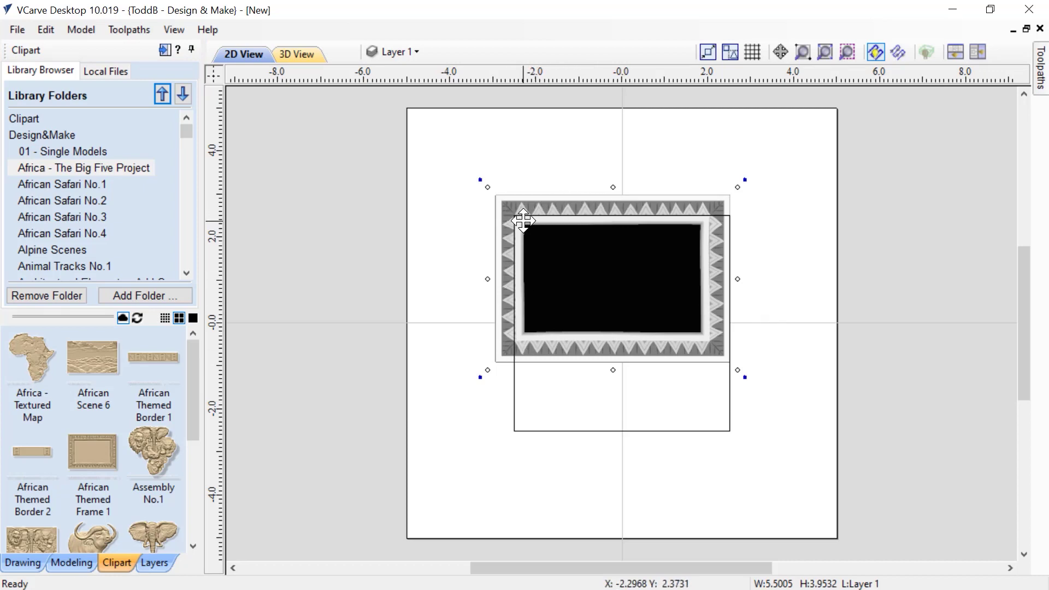
{"action": "scroll", "coordinate": [541, 225], "scroll_direction": "up", "scroll_amount": 4}
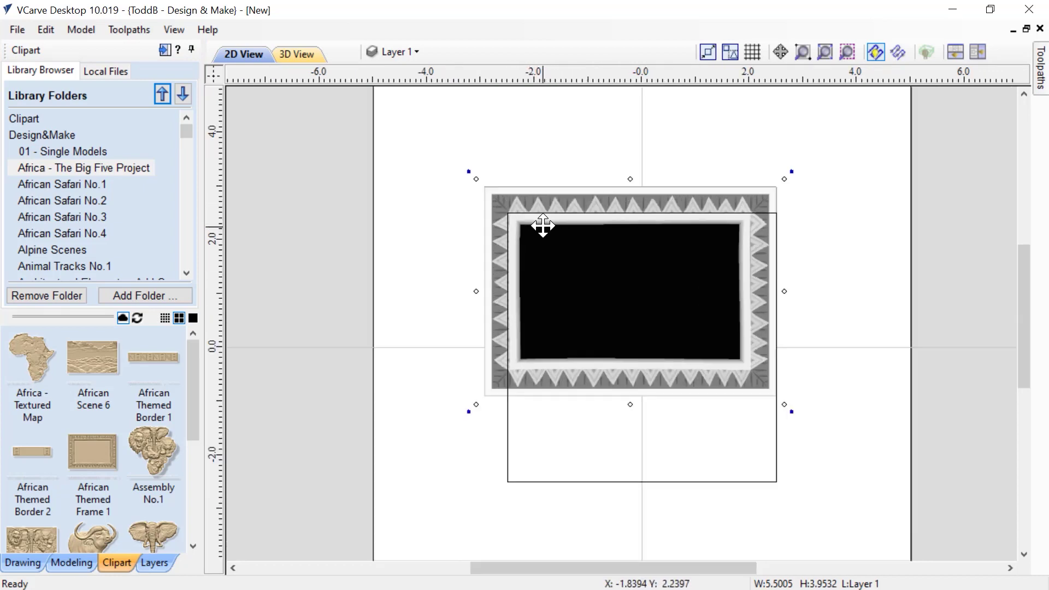
{"action": "left_click_drag", "start_coordinate": [516, 216], "coordinate": [512, 217]}
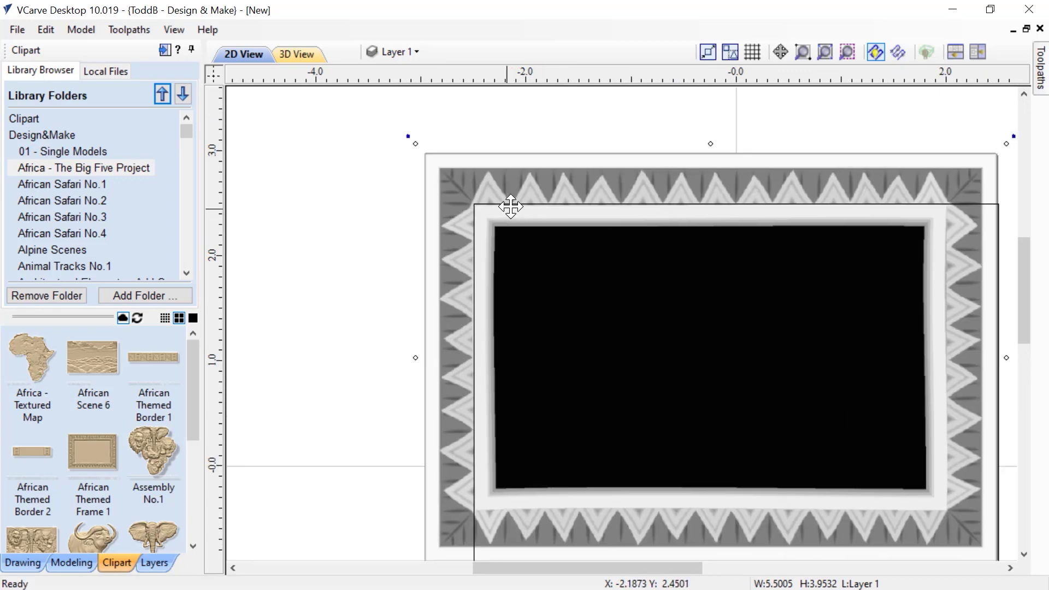
{"action": "scroll", "coordinate": [616, 269], "scroll_direction": "down", "scroll_amount": 4}
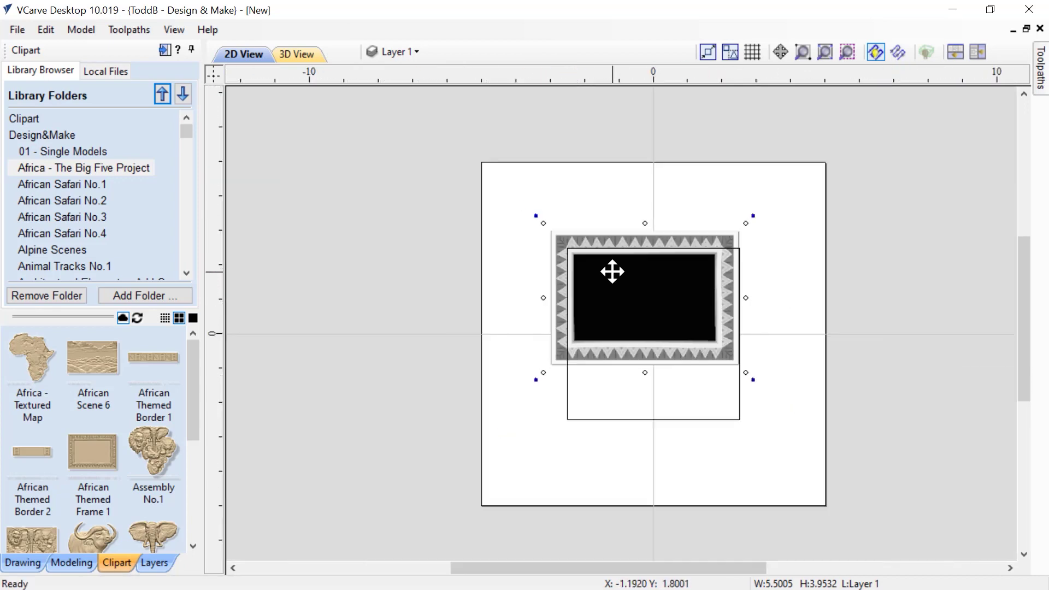
{"action": "scroll", "coordinate": [612, 272], "scroll_direction": "up", "scroll_amount": 1}
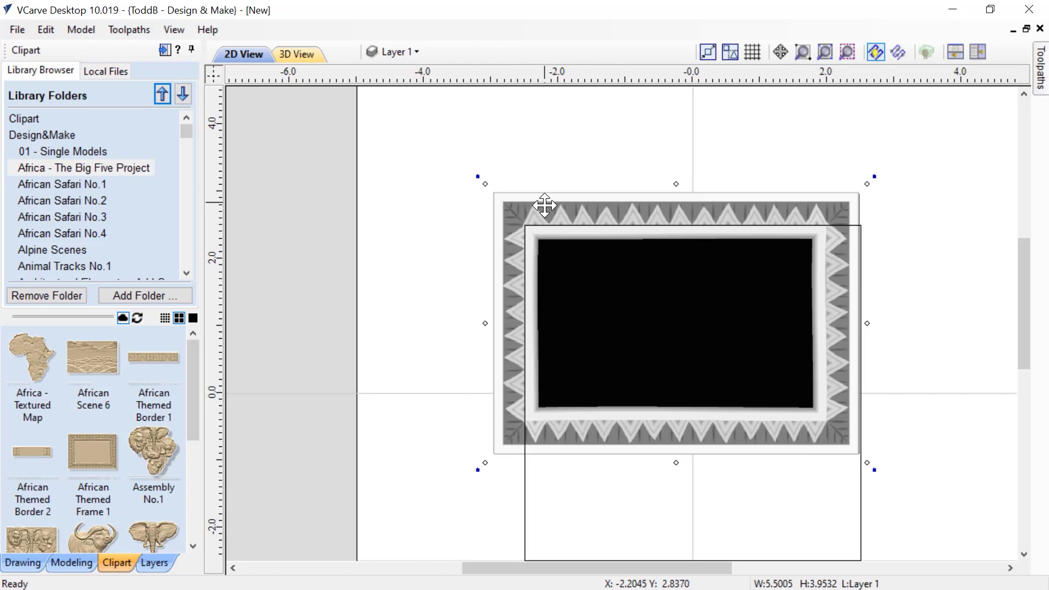
Step: Enlarge the African frame to about 7.1 x 5.1 inches and align its inner border's upper-left corner with the rectangle's corner
{"action": "left_click_drag", "start_coordinate": [481, 180], "coordinate": [373, 102]}
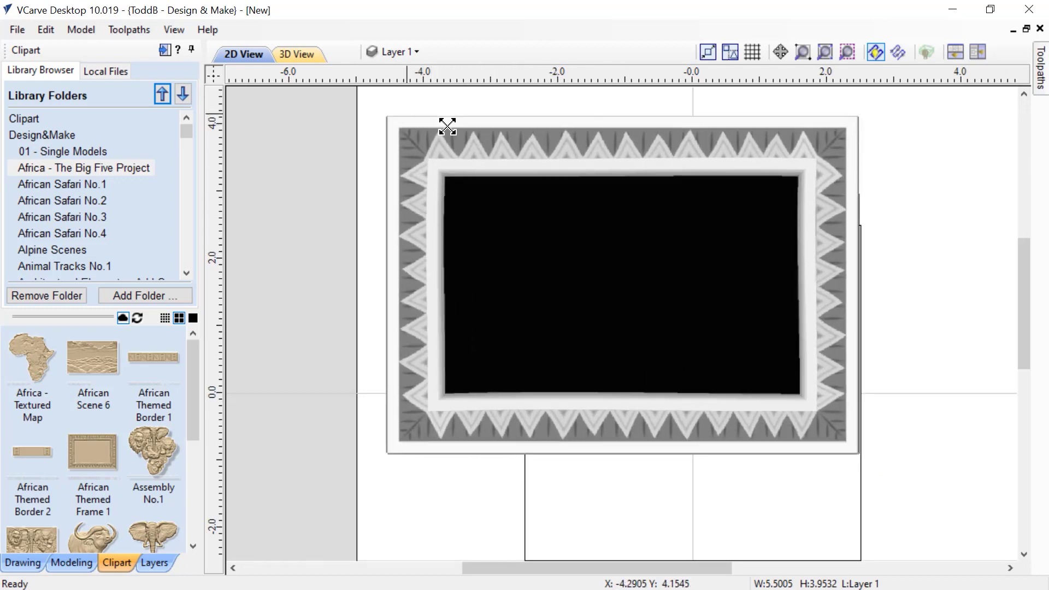
{"action": "left_click_drag", "start_coordinate": [613, 271], "coordinate": [683, 332]}
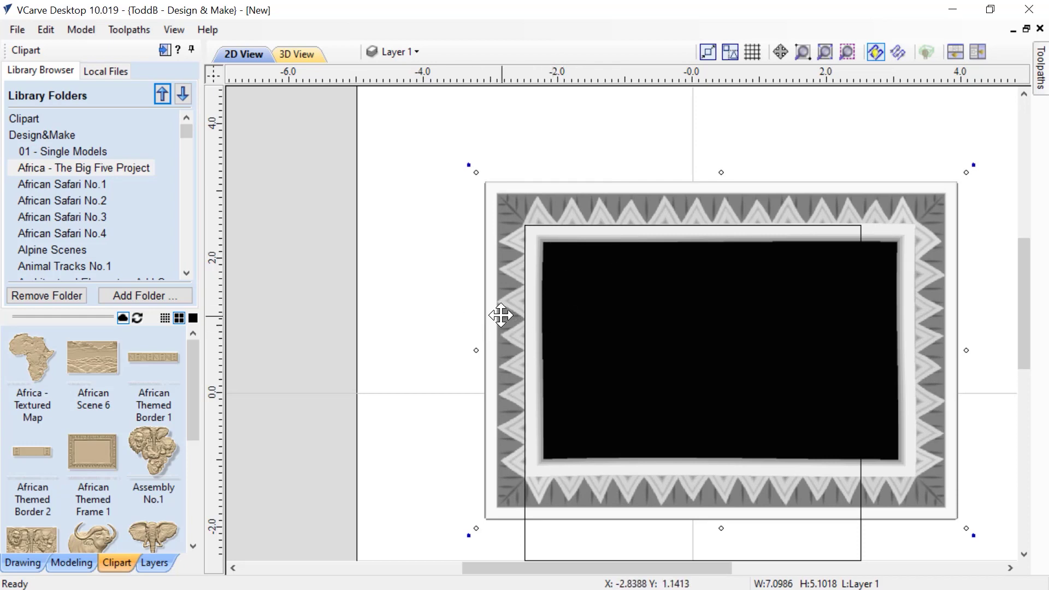
{"action": "scroll", "coordinate": [620, 200], "scroll_direction": "down", "scroll_amount": 1}
{"action": "scroll", "coordinate": [620, 200], "scroll_direction": "down", "scroll_amount": 1}
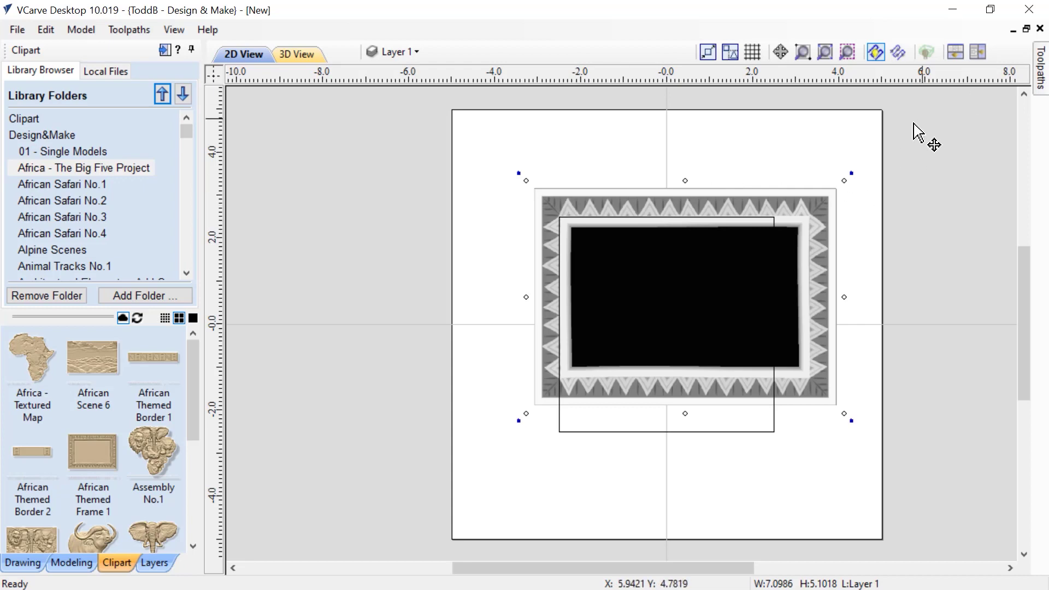
Step: Tile the 2D and 3D views side by side and set Level 1's mirror mode to Top Left Quadrant
{"action": "left_click", "coordinate": [977, 53]}
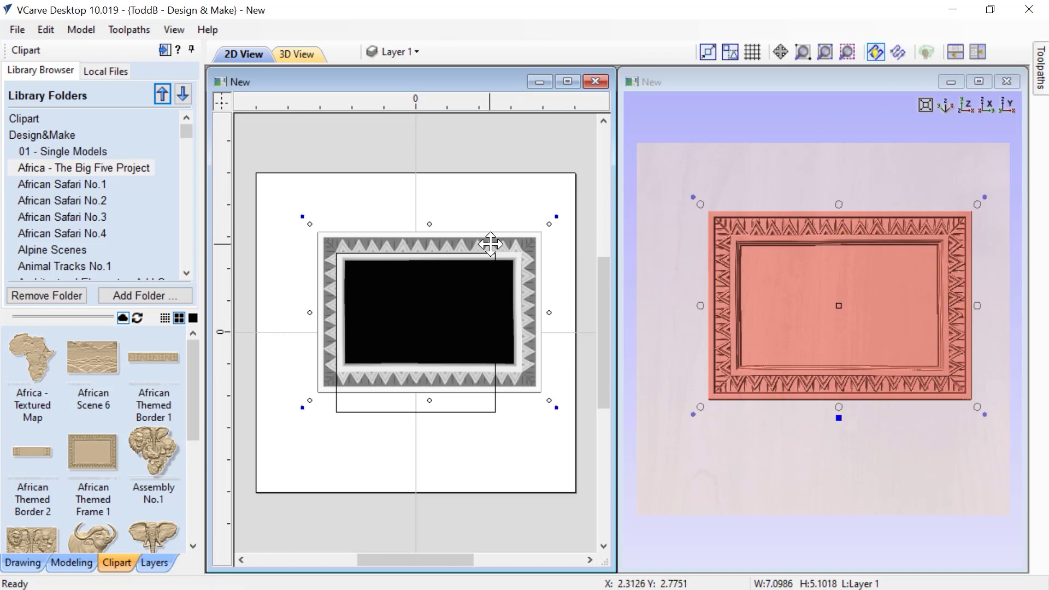
{"action": "left_click", "coordinate": [71, 562]}
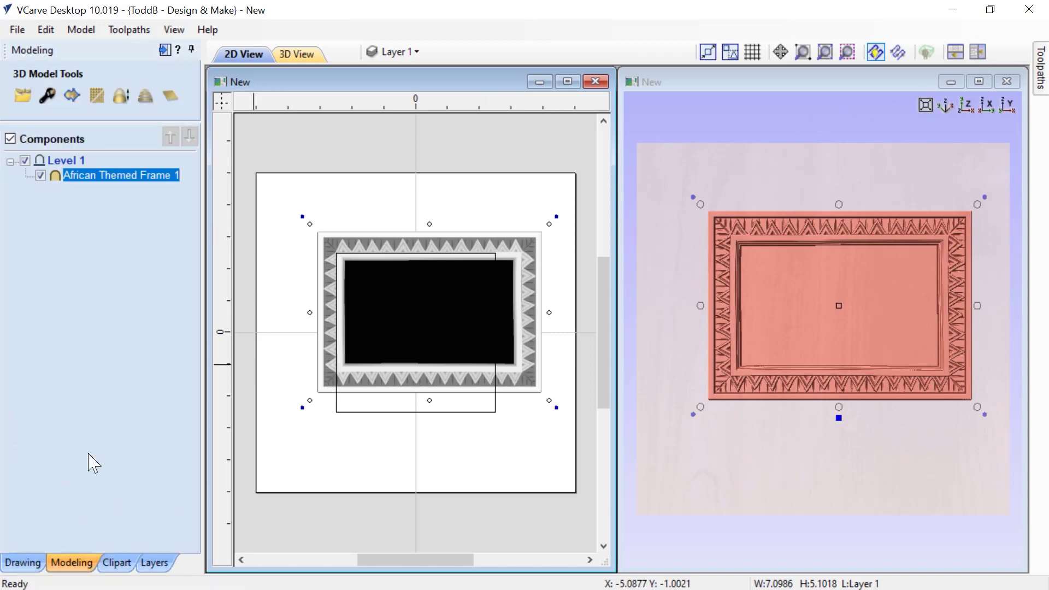
{"action": "right_click", "coordinate": [53, 162]}
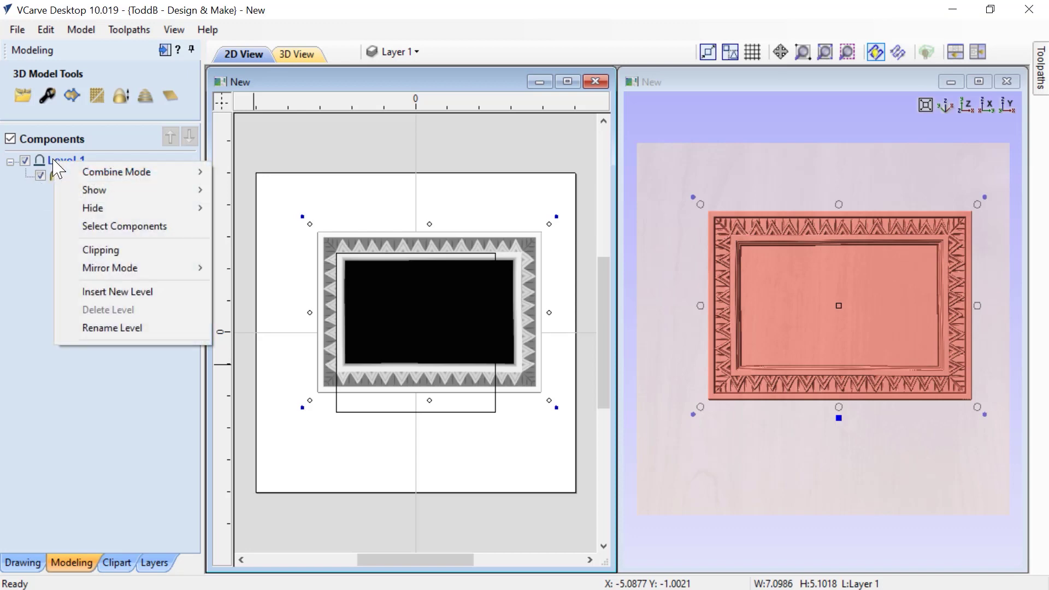
{"action": "mouse_move", "coordinate": [103, 276]}
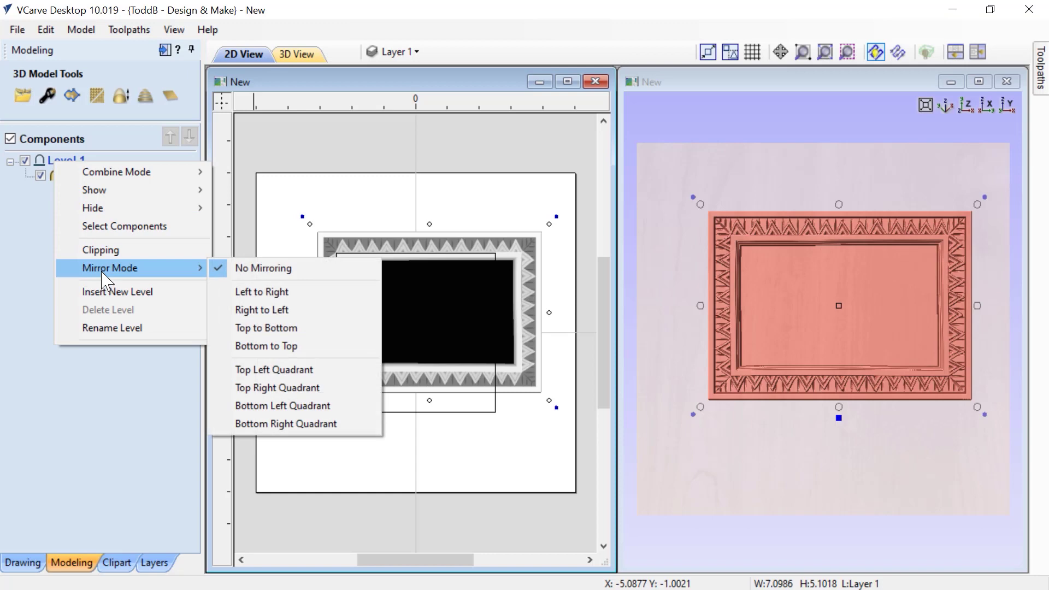
{"action": "left_click", "coordinate": [285, 371]}
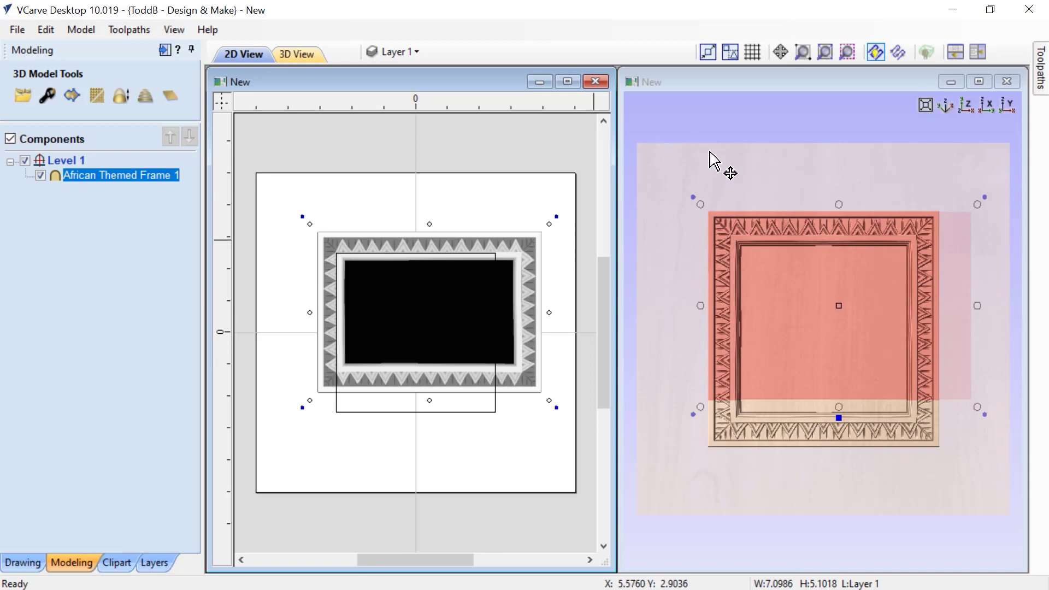
Step: Inspect the mirrored frame's border pattern up close in a maximized 3D view, and return to the side-by-side views
{"action": "left_click", "coordinate": [739, 168]}
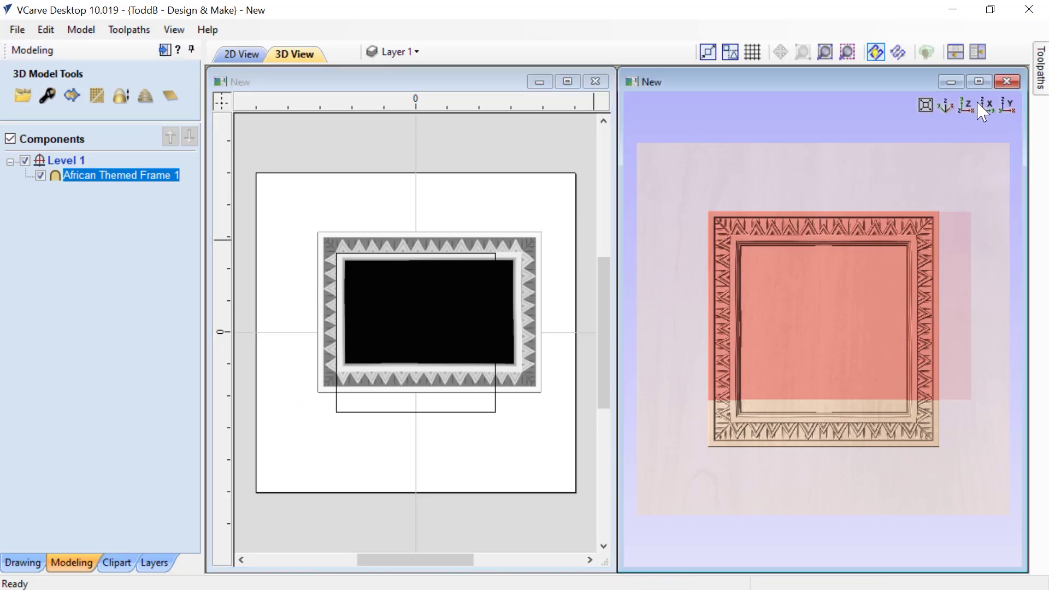
{"action": "left_click", "coordinate": [979, 82]}
{"action": "left_click", "coordinate": [681, 143]}
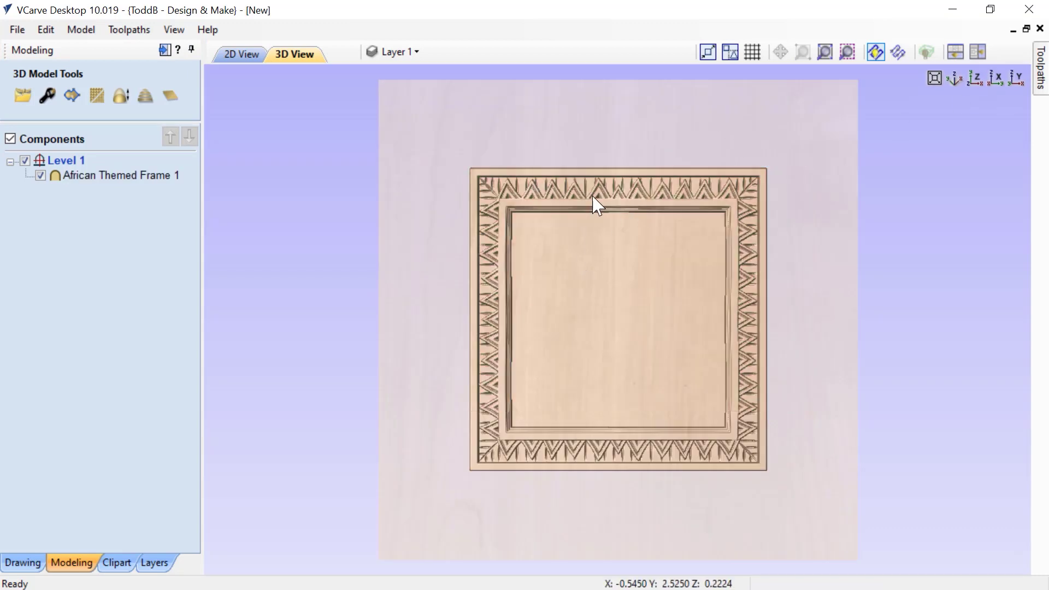
{"action": "scroll", "coordinate": [610, 215], "scroll_direction": "up", "scroll_amount": 4}
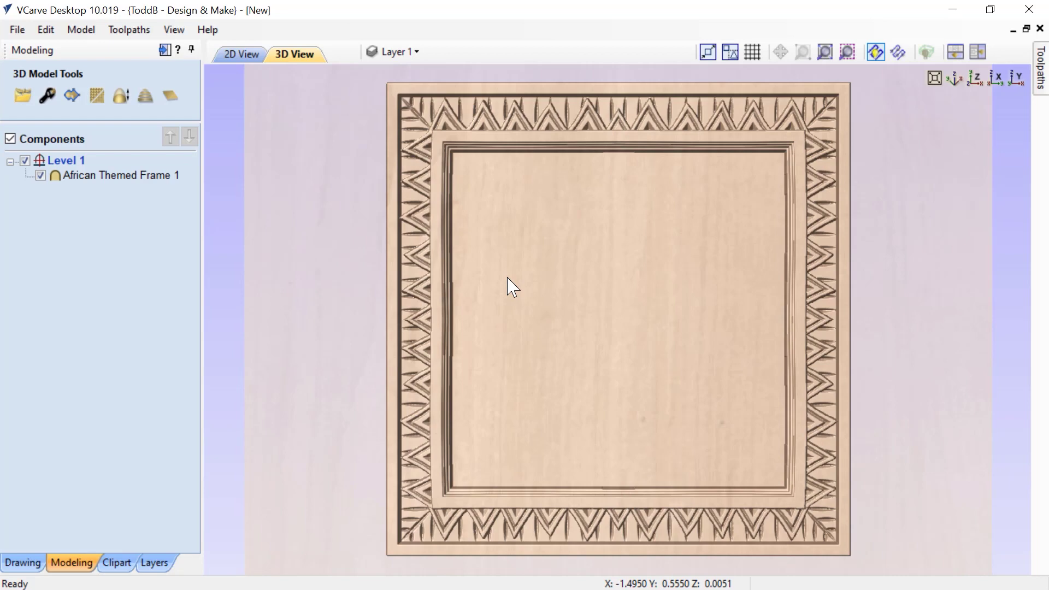
{"action": "left_click", "coordinate": [253, 56]}
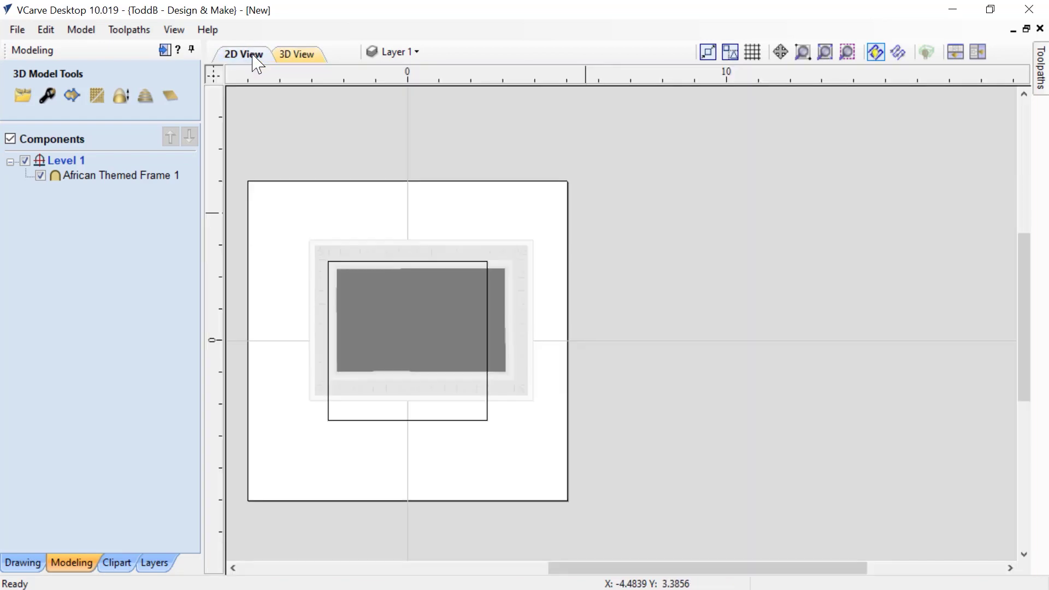
{"action": "left_click", "coordinate": [978, 52]}
Step: Nudge the African frame horizontally to fine-tune how the triangle pattern meets at the vertical mirror line
{"action": "left_click", "coordinate": [370, 302]}
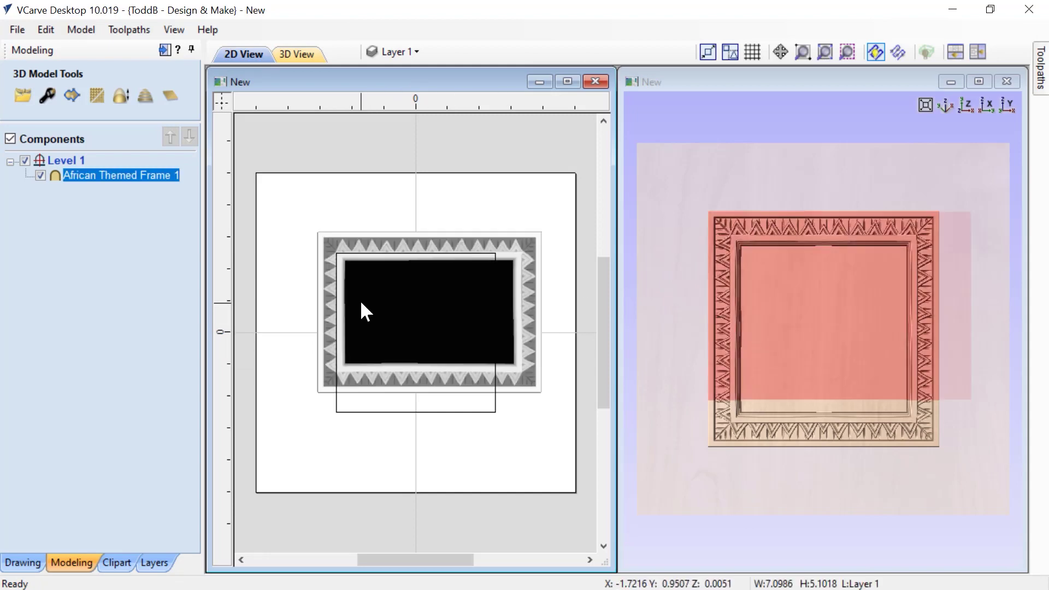
{"action": "scroll", "coordinate": [348, 256], "scroll_direction": "up", "scroll_amount": 4}
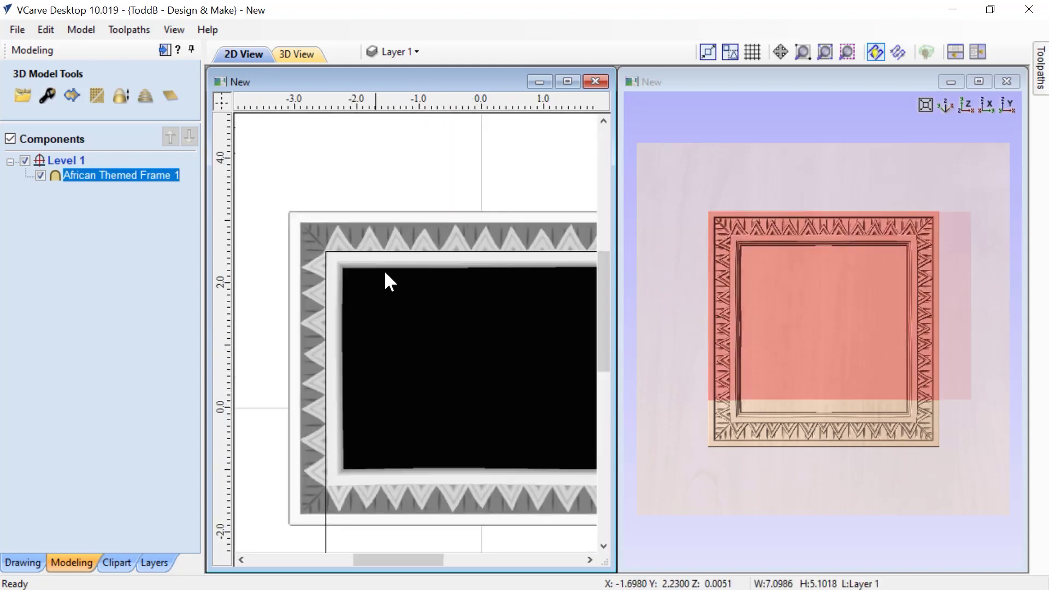
{"action": "scroll", "coordinate": [394, 279], "scroll_direction": "up", "scroll_amount": 1}
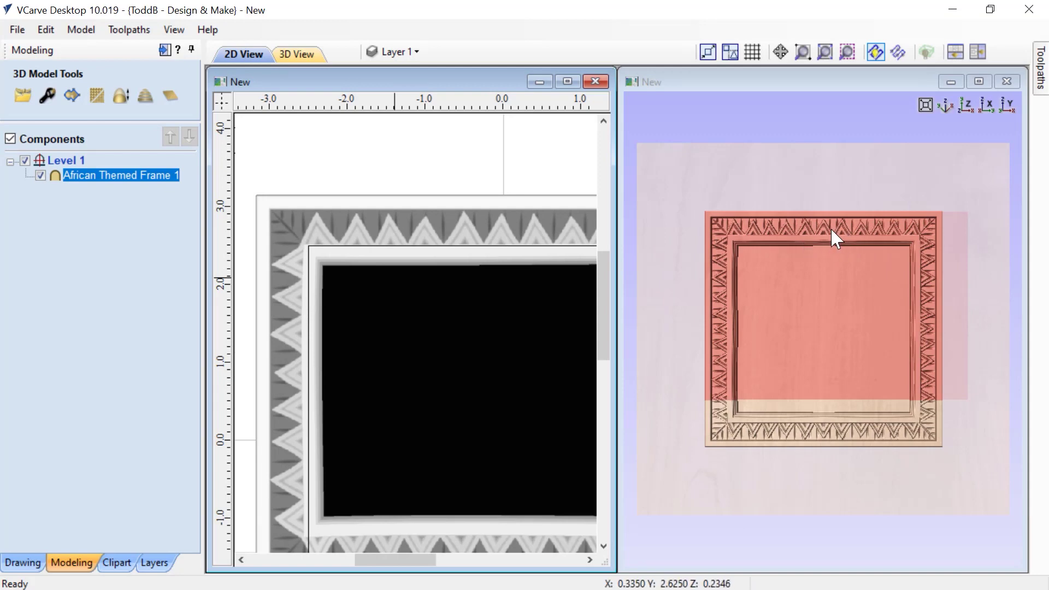
{"action": "scroll", "coordinate": [835, 229], "scroll_direction": "up", "scroll_amount": 2}
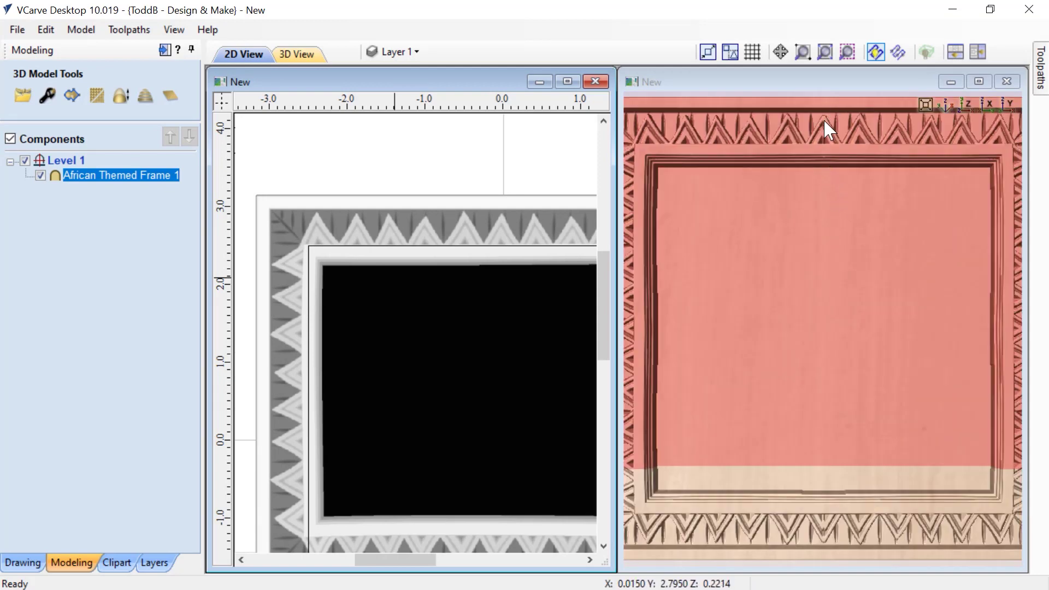
{"action": "left_click", "coordinate": [487, 218]}
{"action": "scroll", "coordinate": [484, 208], "scroll_direction": "up", "scroll_amount": 1}
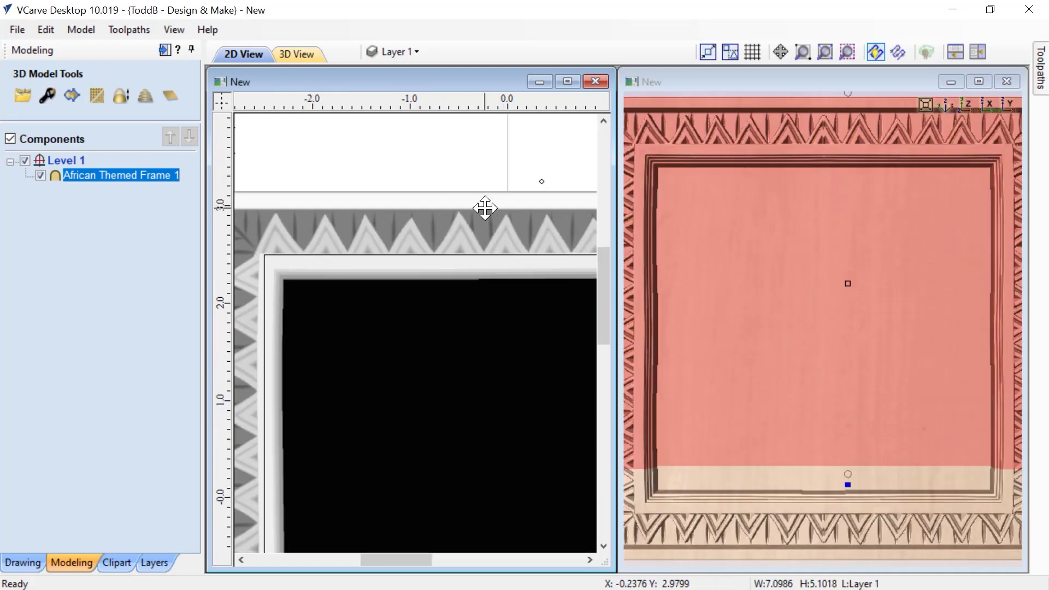
{"action": "scroll", "coordinate": [485, 208], "scroll_direction": "up", "scroll_amount": 2}
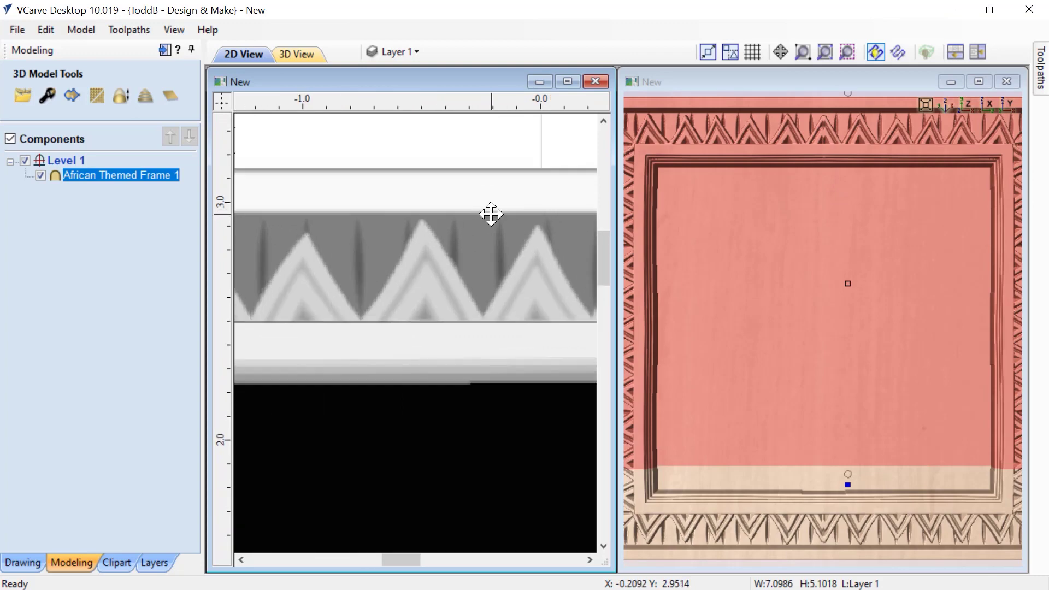
{"action": "key", "text": "Right"}
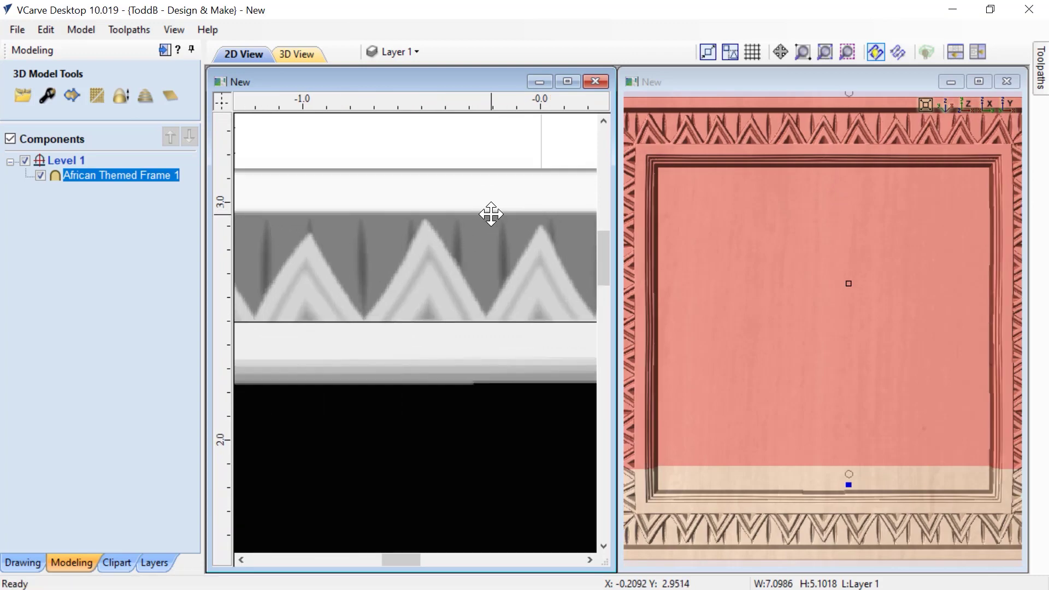
{"action": "scroll", "coordinate": [489, 213], "scroll_direction": "down", "scroll_amount": 3}
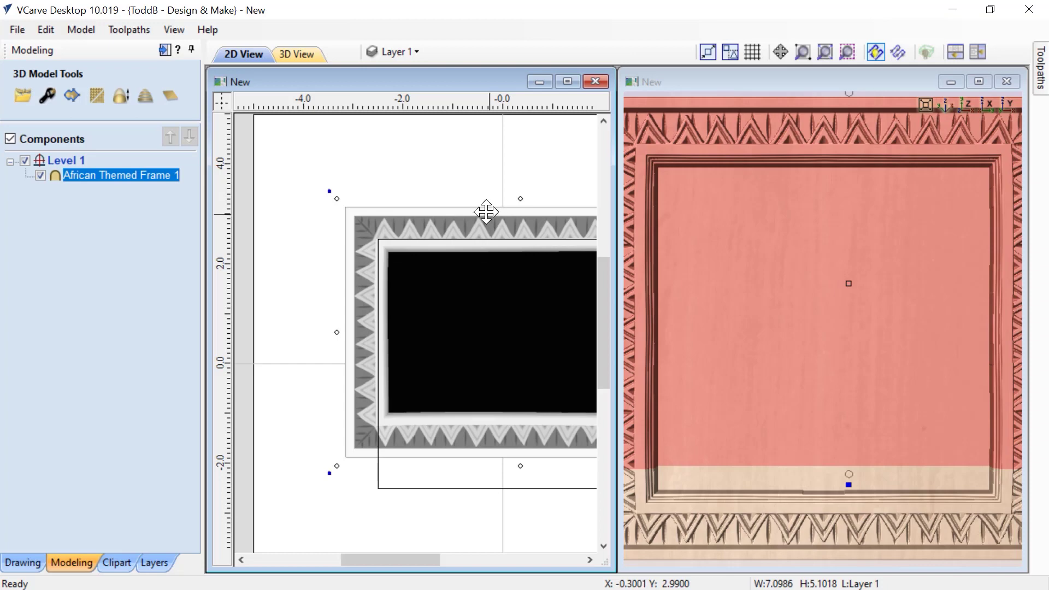
{"action": "left_click", "coordinate": [457, 193]}
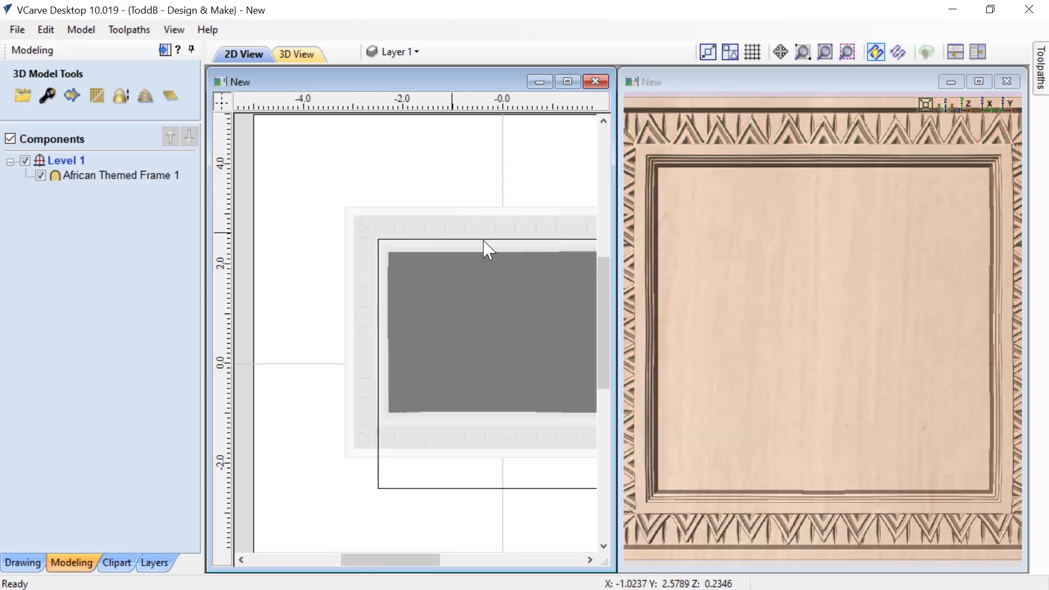
Step: Create a boundary vector around the mirrored African frame and select the new square outline to check it
{"action": "scroll", "coordinate": [487, 251], "scroll_direction": "down", "scroll_amount": 2}
{"action": "scroll", "coordinate": [543, 298], "scroll_direction": "up", "scroll_amount": 3}
{"action": "left_click_drag", "start_coordinate": [402, 569], "coordinate": [441, 569]}
{"action": "scroll", "coordinate": [841, 407], "scroll_direction": "down", "scroll_amount": 1}
{"action": "scroll", "coordinate": [844, 402], "scroll_direction": "down", "scroll_amount": 1}
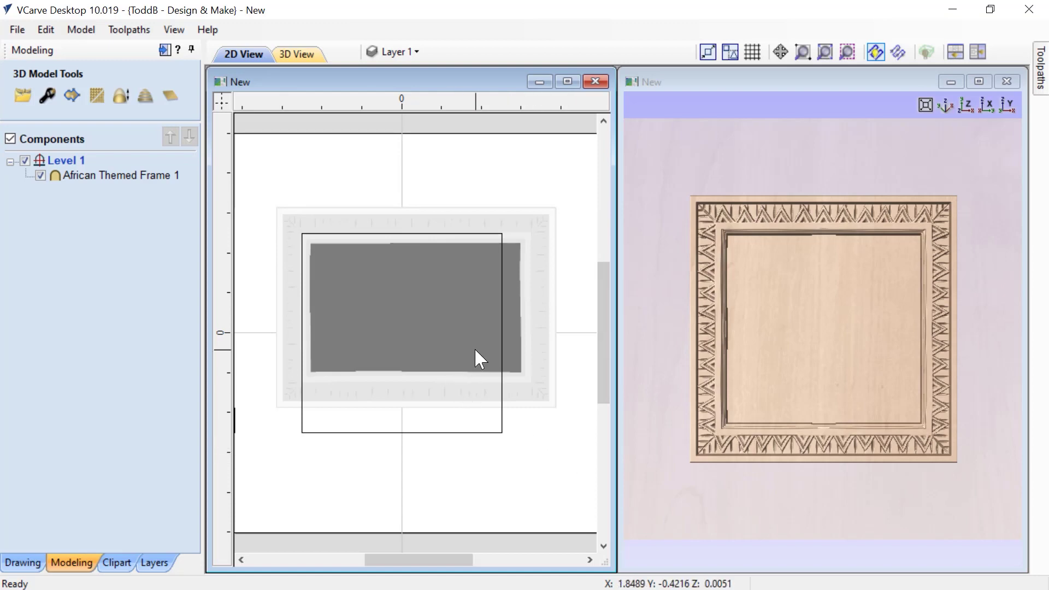
{"action": "left_click", "coordinate": [398, 229]}
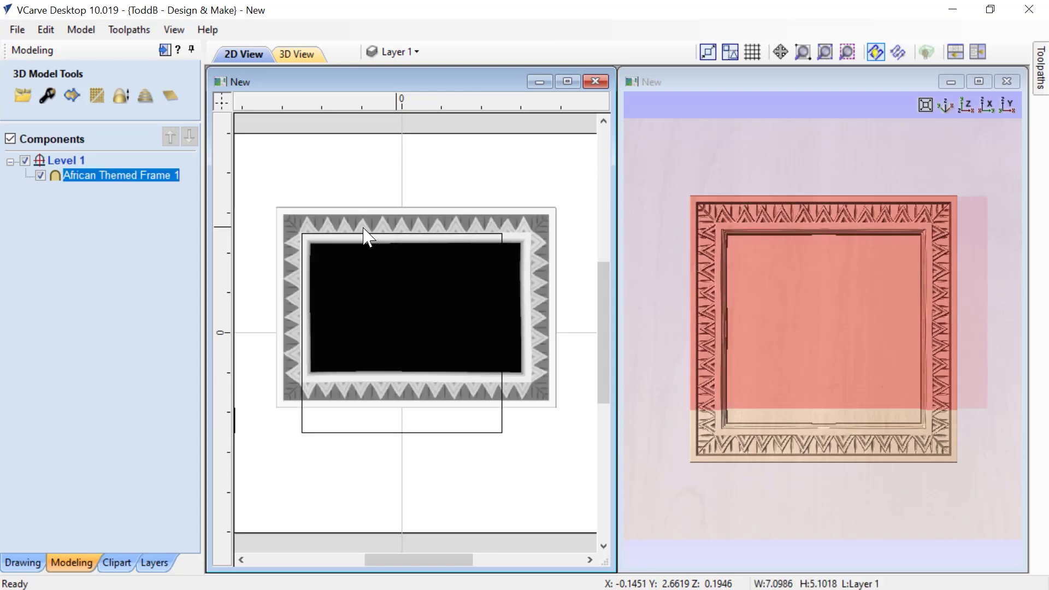
{"action": "left_click", "coordinate": [73, 98]}
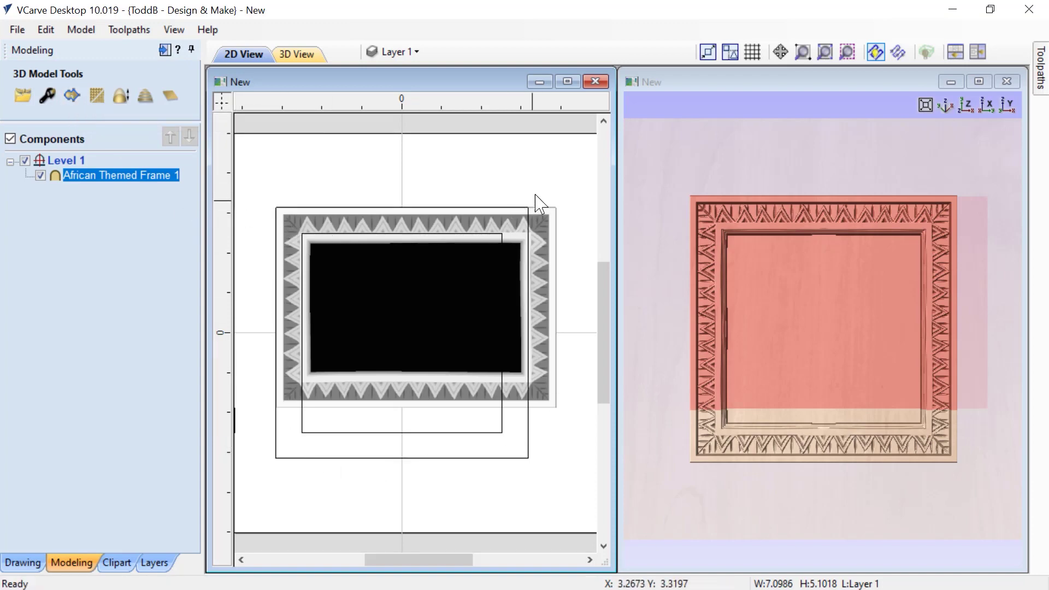
{"action": "left_click", "coordinate": [532, 221]}
{"action": "left_click", "coordinate": [531, 226]}
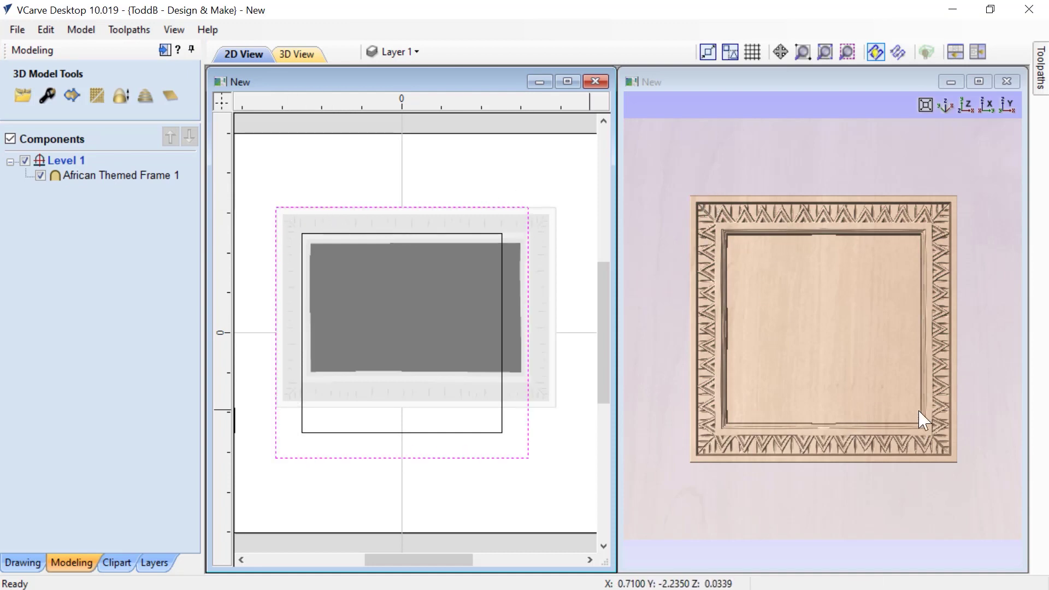
{"action": "left_click", "coordinate": [539, 221]}
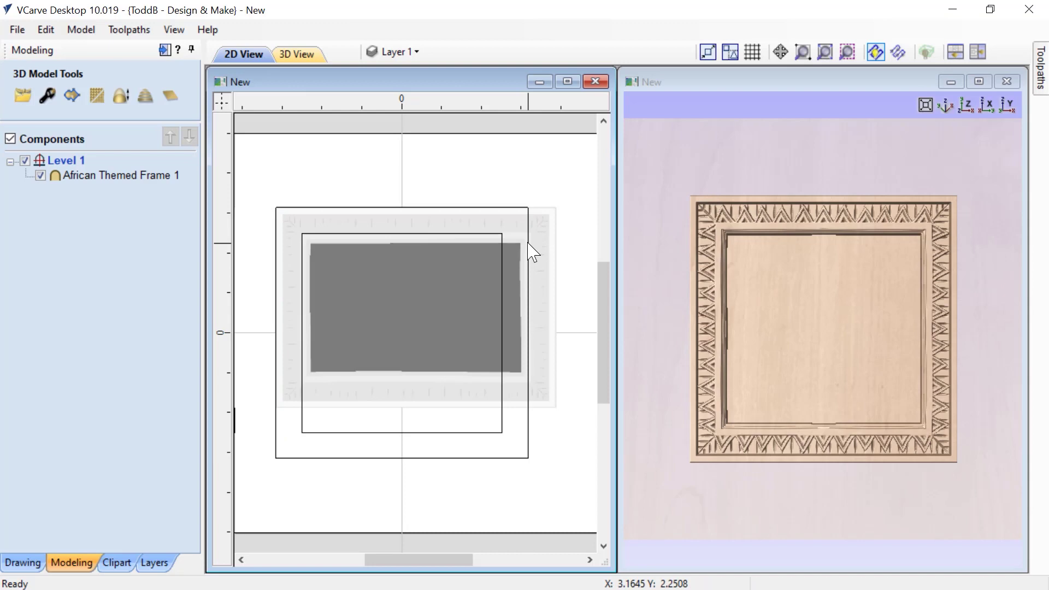
{"action": "left_click", "coordinate": [529, 247]}
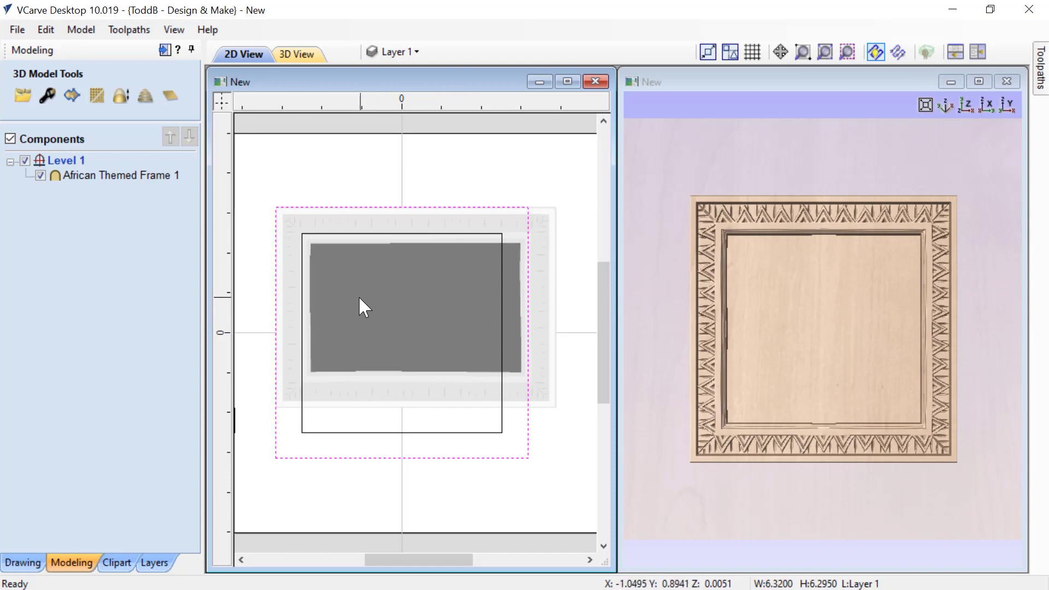
Step: Trace the black inner area of the African frame component as a bitmap, preview the vectors and apply them
{"action": "left_click", "coordinate": [332, 297]}
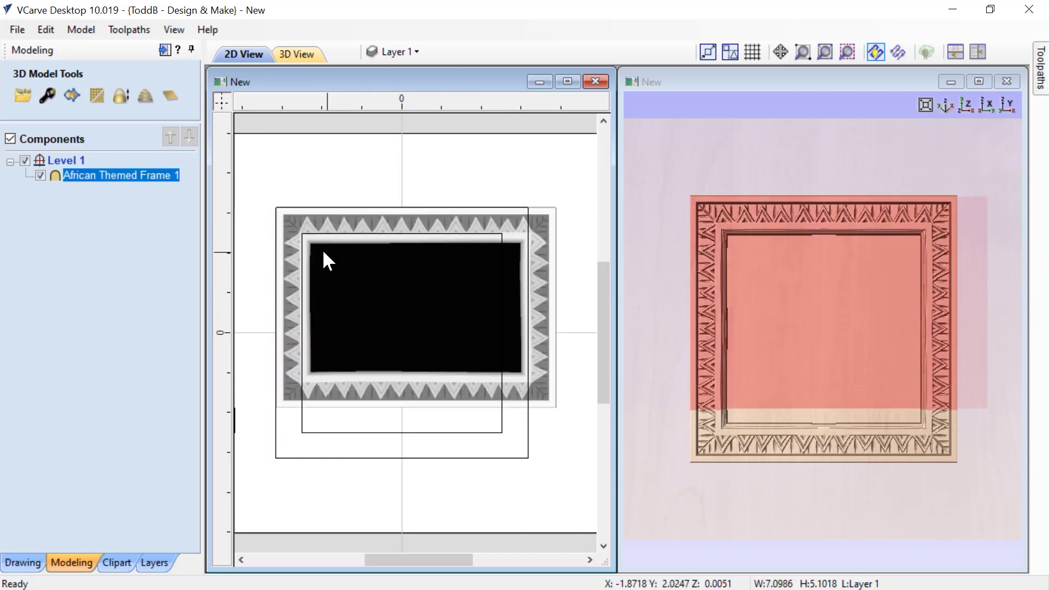
{"action": "left_click", "coordinate": [17, 564]}
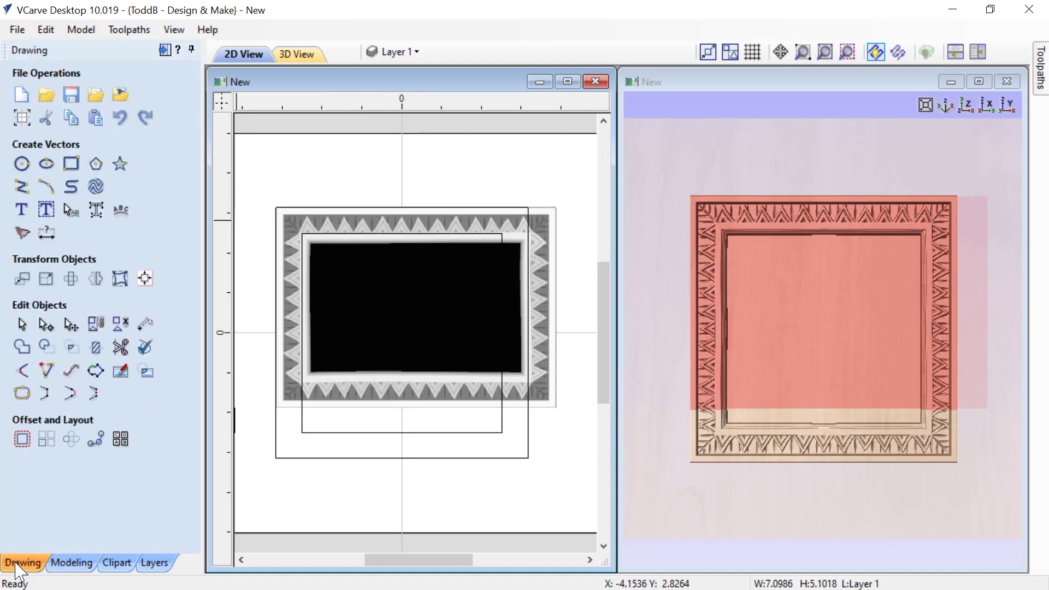
{"action": "left_click", "coordinate": [22, 233]}
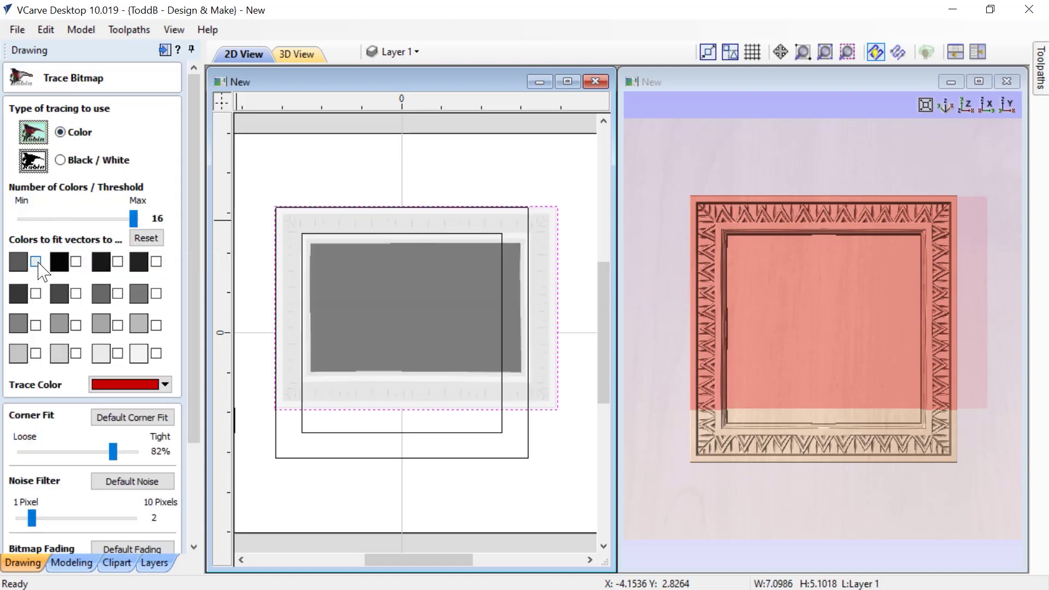
{"action": "left_click", "coordinate": [76, 262]}
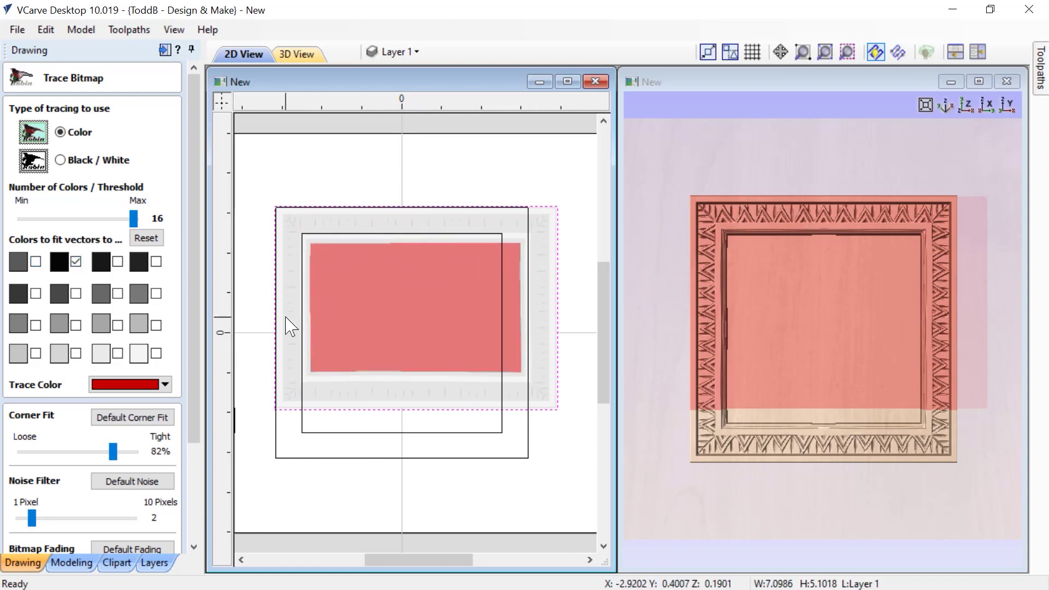
{"action": "left_click_drag", "start_coordinate": [197, 378], "coordinate": [196, 479]}
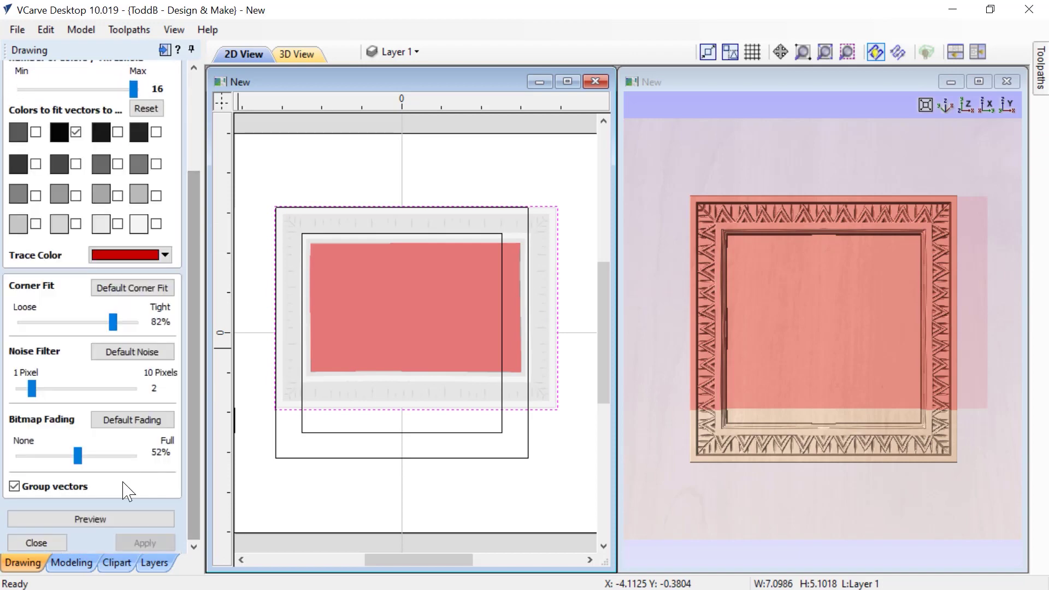
{"action": "left_click", "coordinate": [112, 519]}
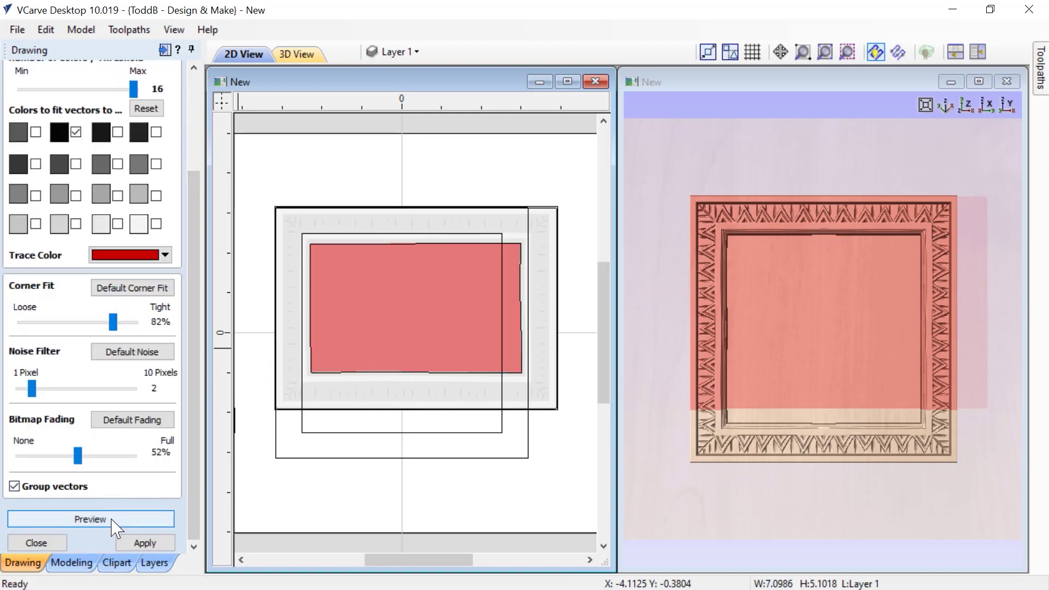
{"action": "left_click", "coordinate": [139, 543]}
{"action": "left_click", "coordinate": [55, 543]}
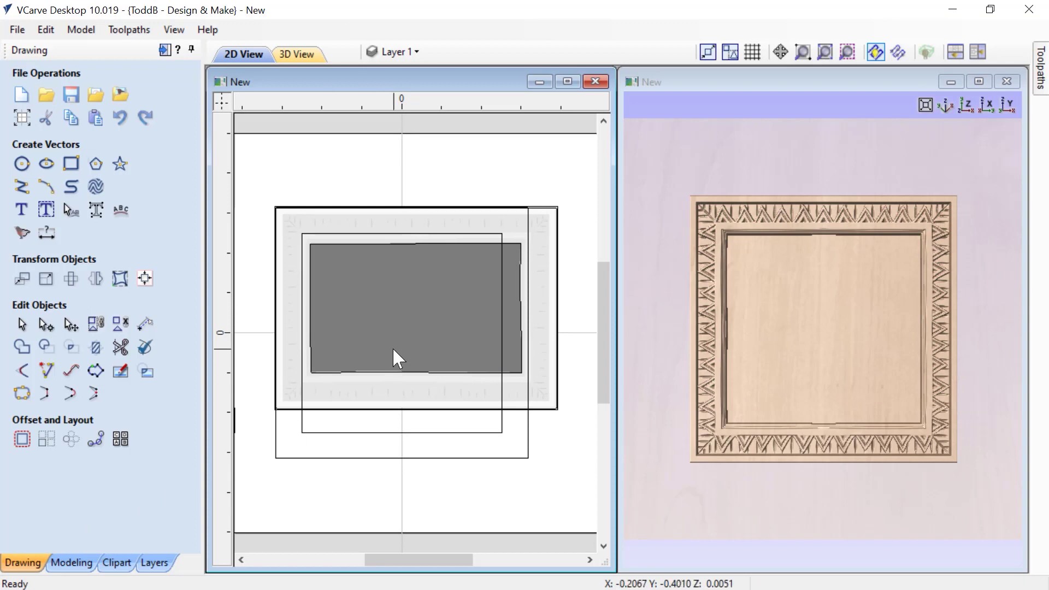
Step: Ungroup the traced vectors back onto their original object layers and delete the outer traced outline, keeping the inner one
{"action": "left_click", "coordinate": [442, 243]}
{"action": "right_click", "coordinate": [442, 252]}
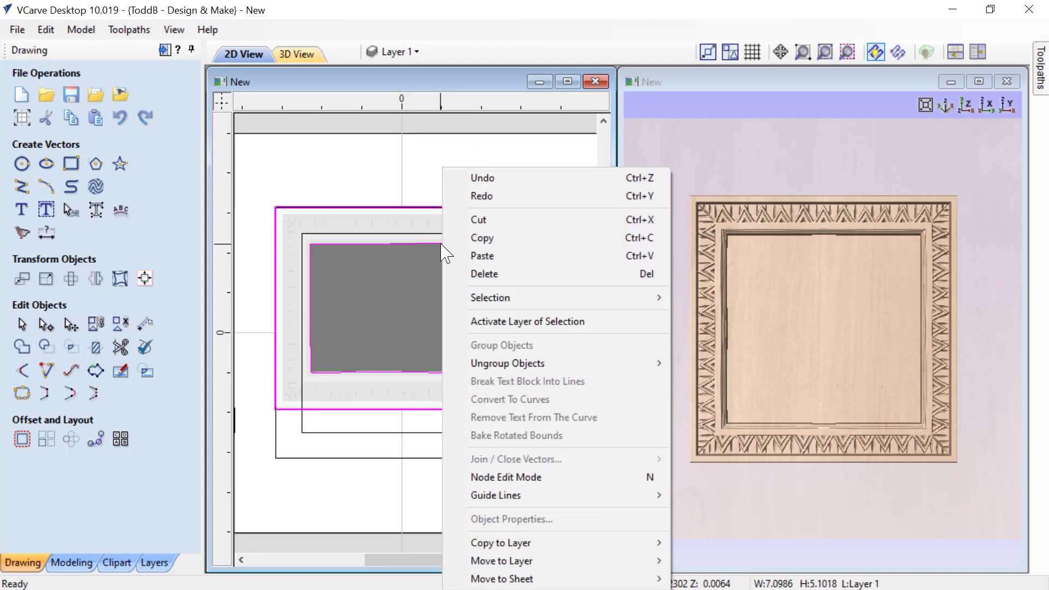
{"action": "mouse_move", "coordinate": [593, 367]}
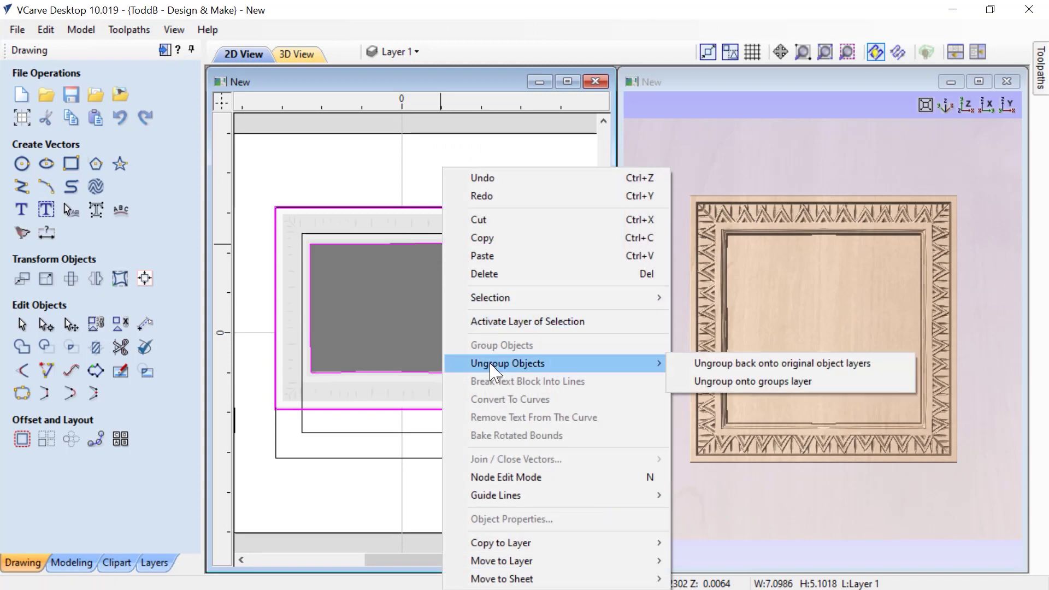
{"action": "left_click", "coordinate": [713, 365]}
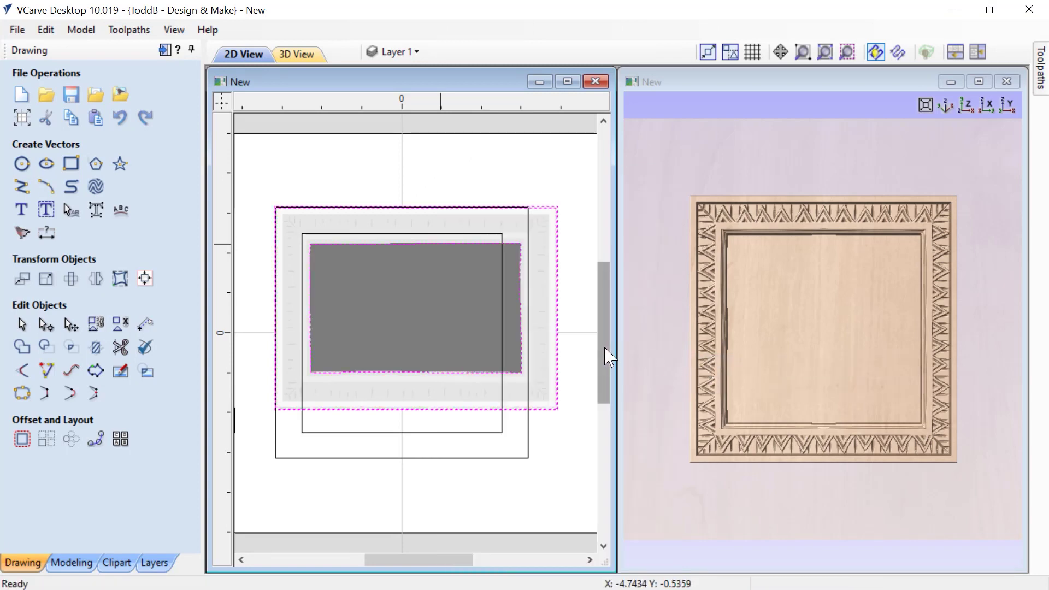
{"action": "left_click", "coordinate": [521, 338], "text": "ctrl"}
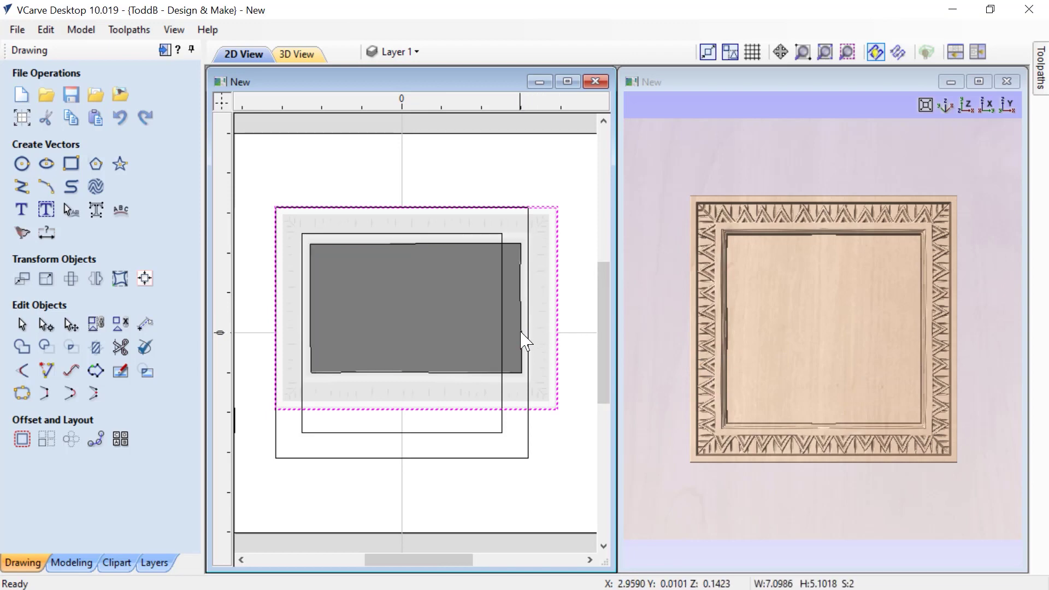
{"action": "key", "text": "Escape"}
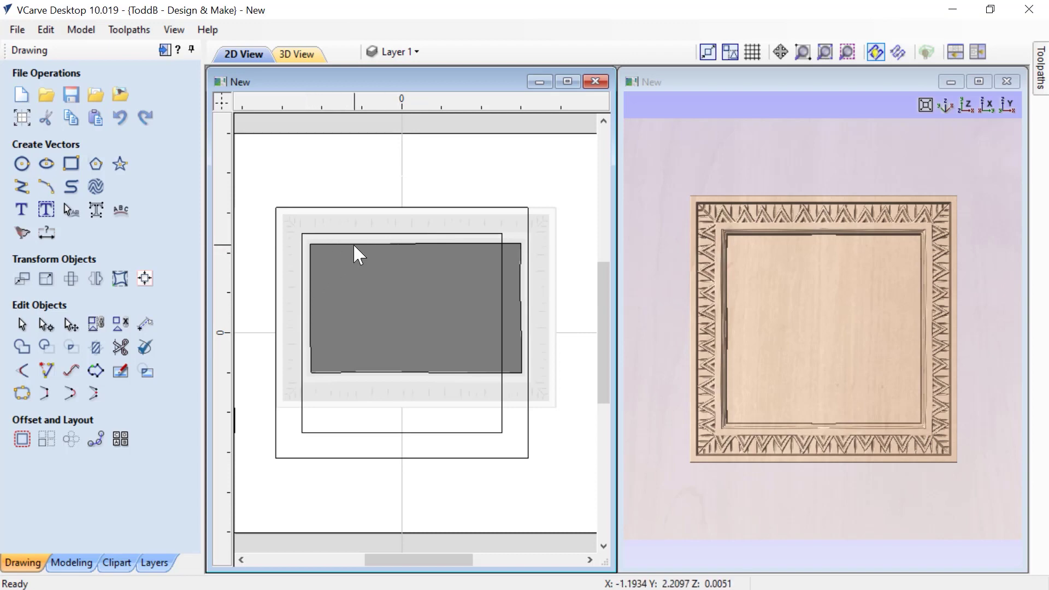
Step: Hide the African Themed Frame 1 component so that only the vectors are shown
{"action": "left_click", "coordinate": [70, 563]}
{"action": "mouse_move", "coordinate": [41, 173]}
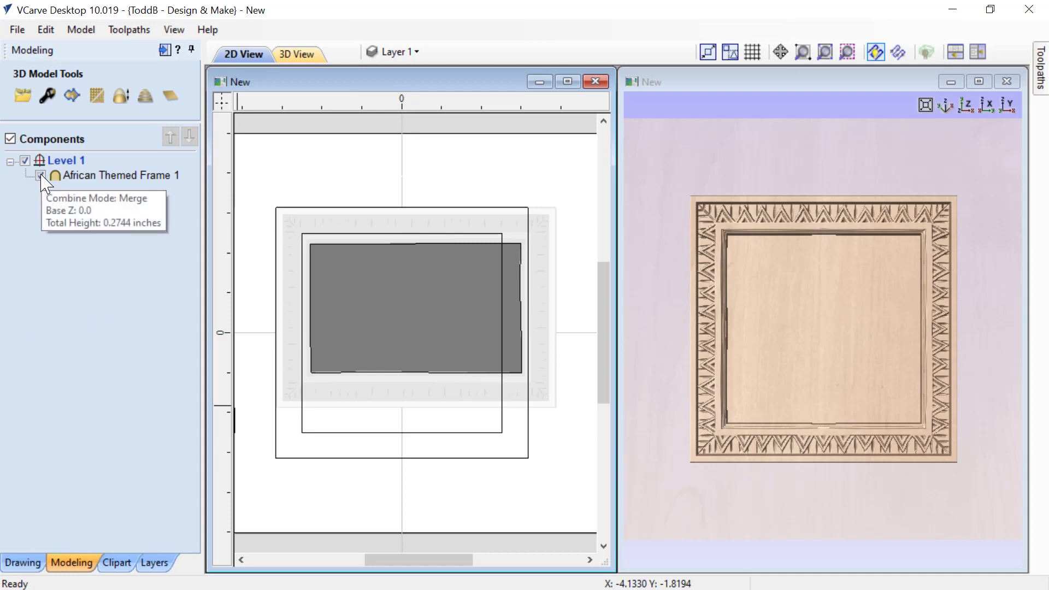
{"action": "left_click", "coordinate": [40, 175]}
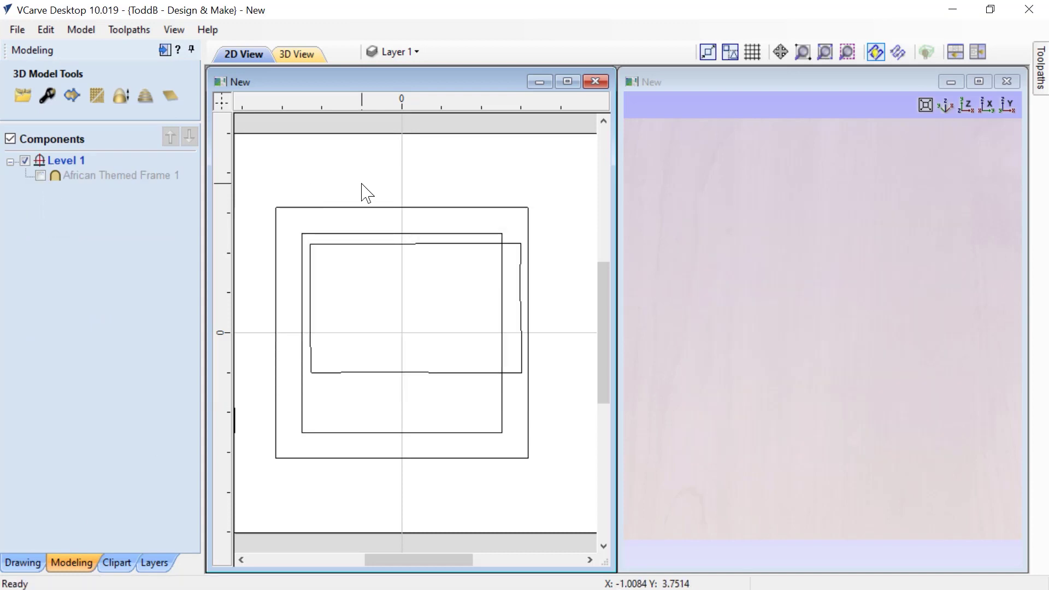
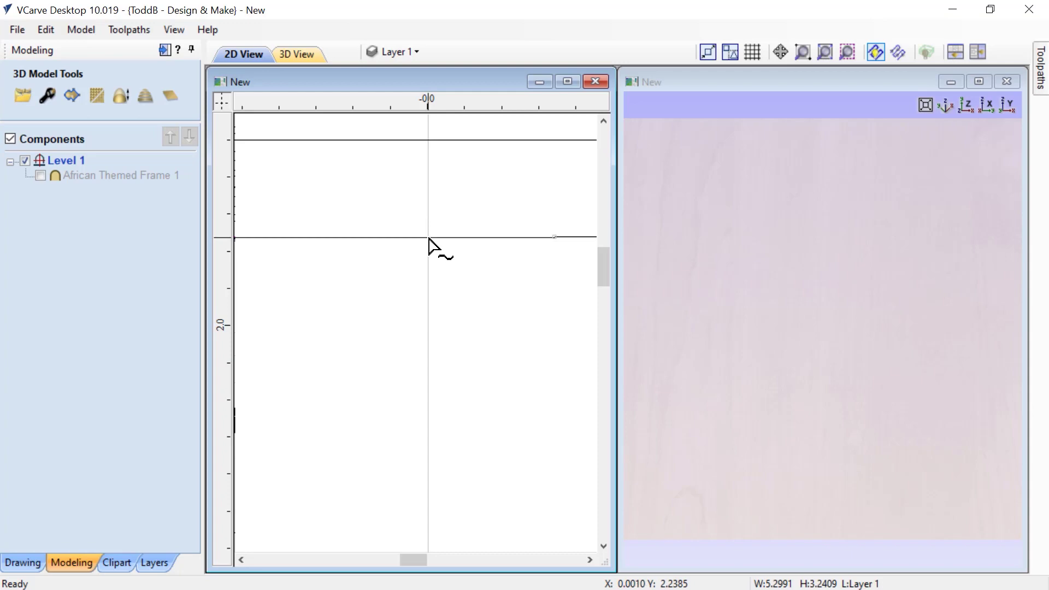
Step: Cut the traced inner outline at the vertical and horizontal centre lines and delete all but its upper-left quarter
{"action": "scroll", "coordinate": [431, 263], "scroll_direction": "down", "scroll_amount": 4}
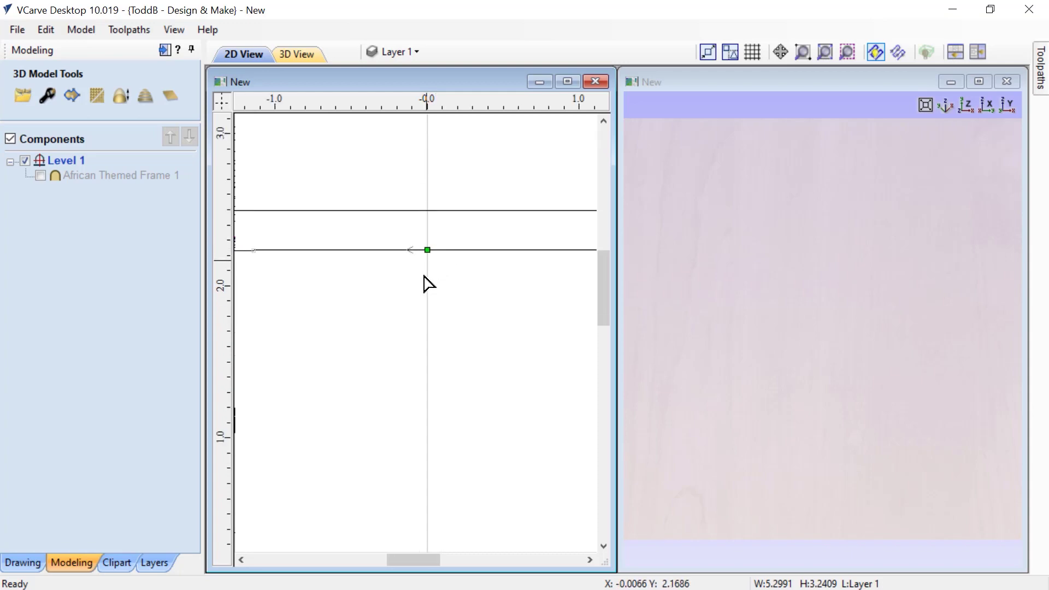
{"action": "scroll", "coordinate": [328, 382], "scroll_direction": "up", "scroll_amount": 3}
{"action": "scroll", "coordinate": [363, 310], "scroll_direction": "up", "scroll_amount": 6}
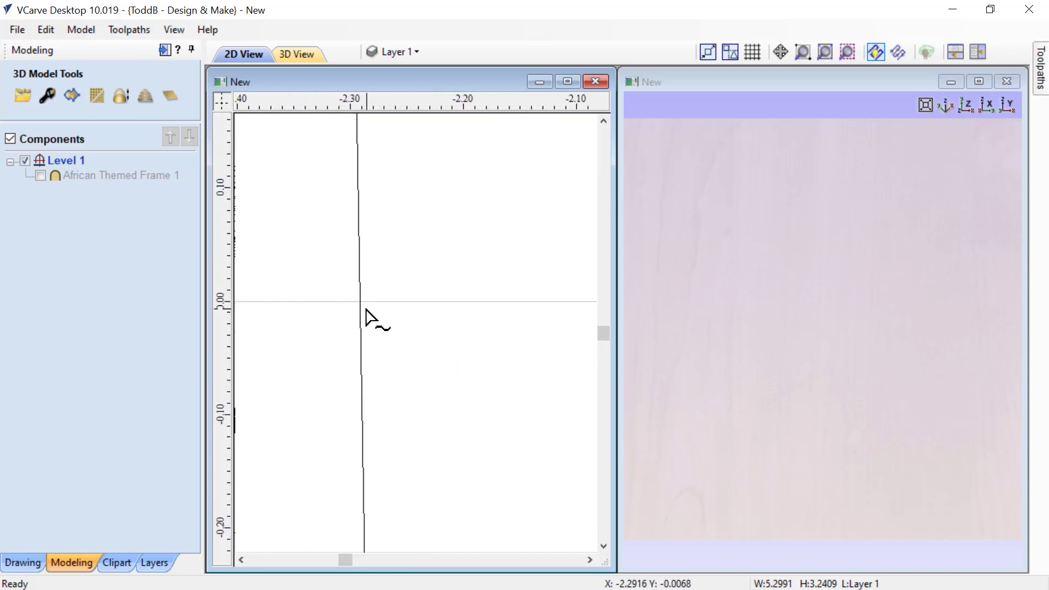
{"action": "left_click", "coordinate": [360, 303]}
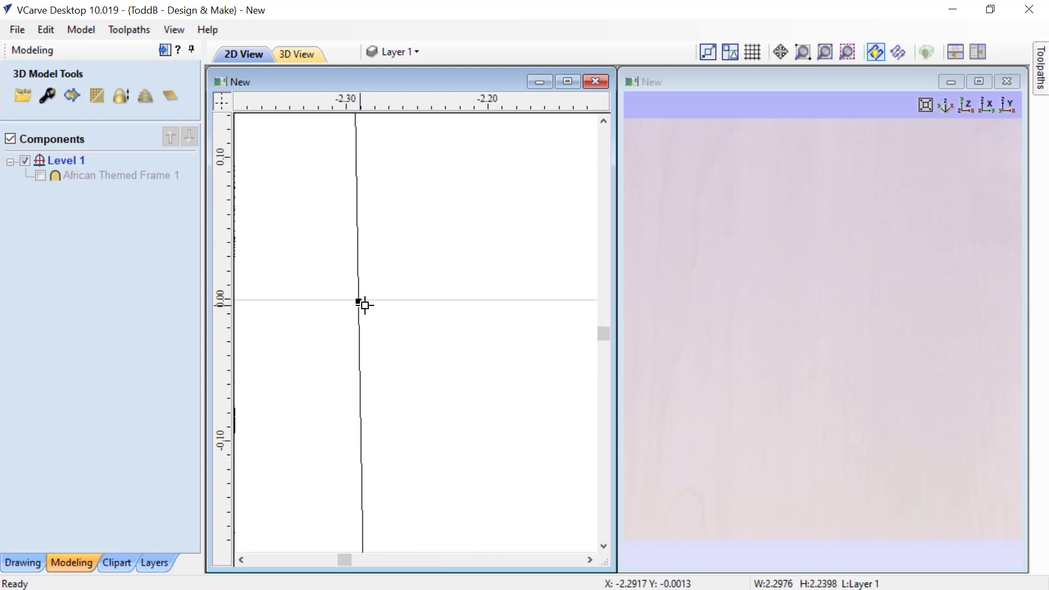
{"action": "scroll", "coordinate": [364, 304], "scroll_direction": "down", "scroll_amount": 7}
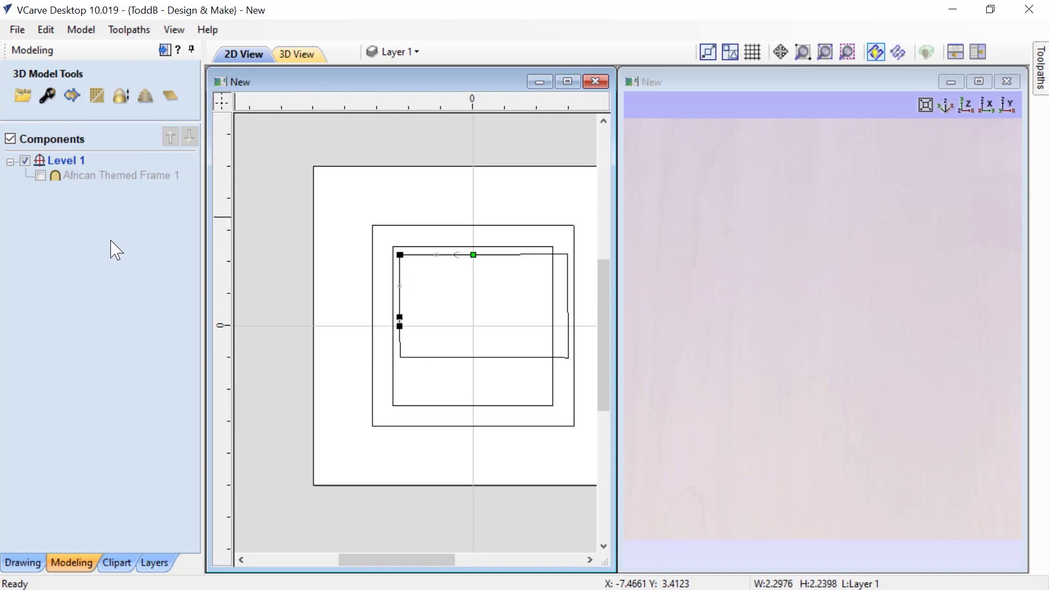
{"action": "left_click", "coordinate": [429, 358]}
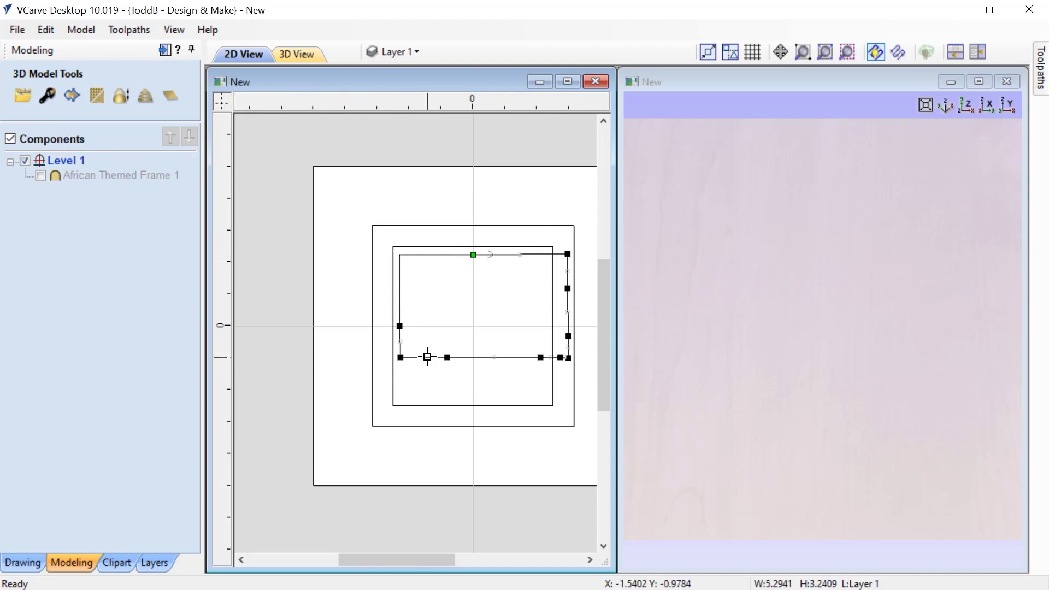
{"action": "key", "text": "Delete"}
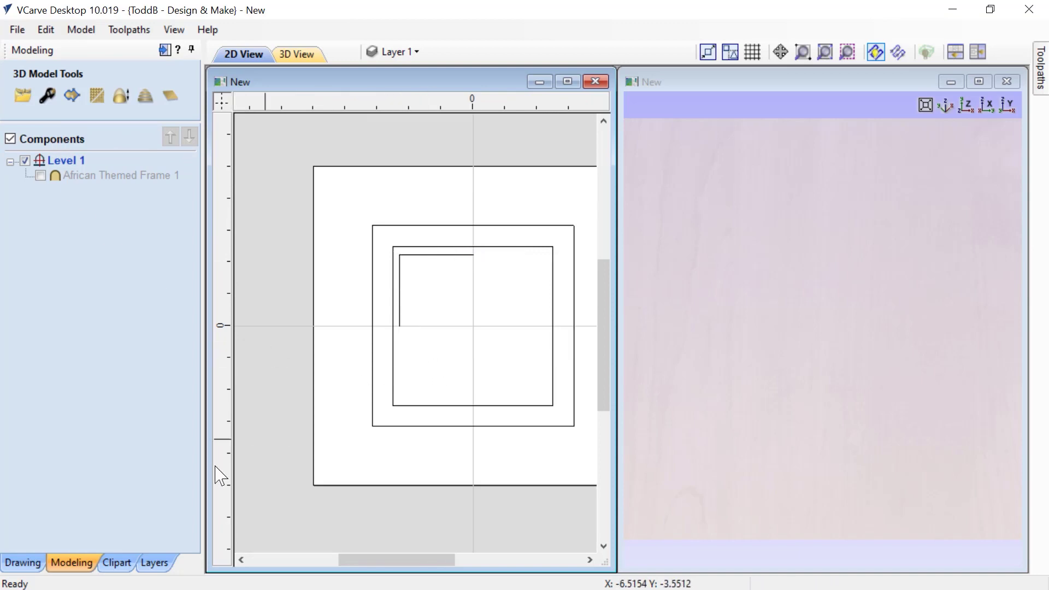
Step: Create a horizontally mirrored copy of the remaining corner vector, flipped about the job center
{"action": "left_click", "coordinate": [22, 562]}
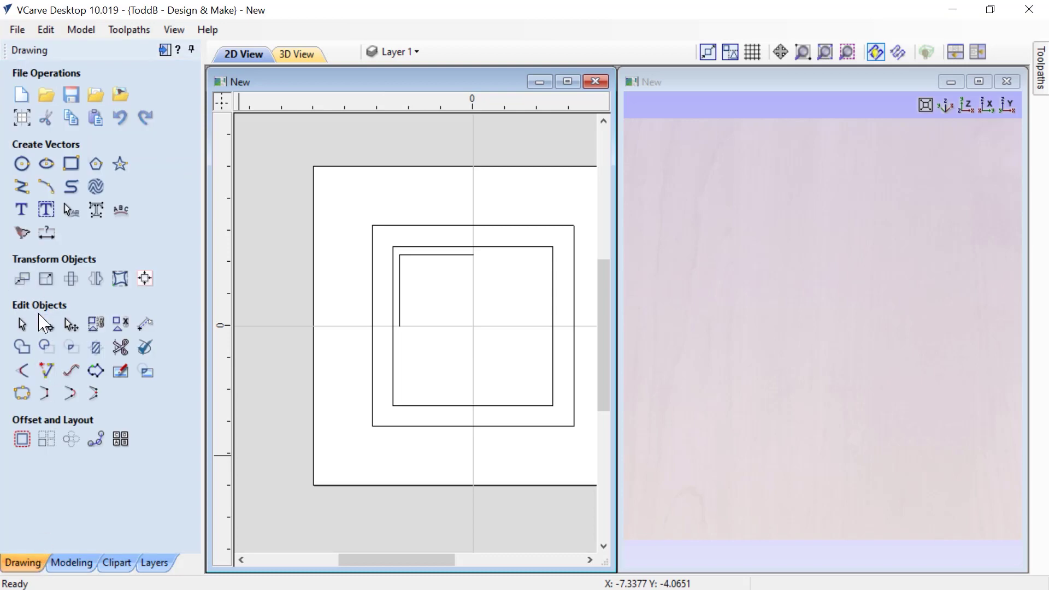
{"action": "left_click", "coordinate": [399, 300]}
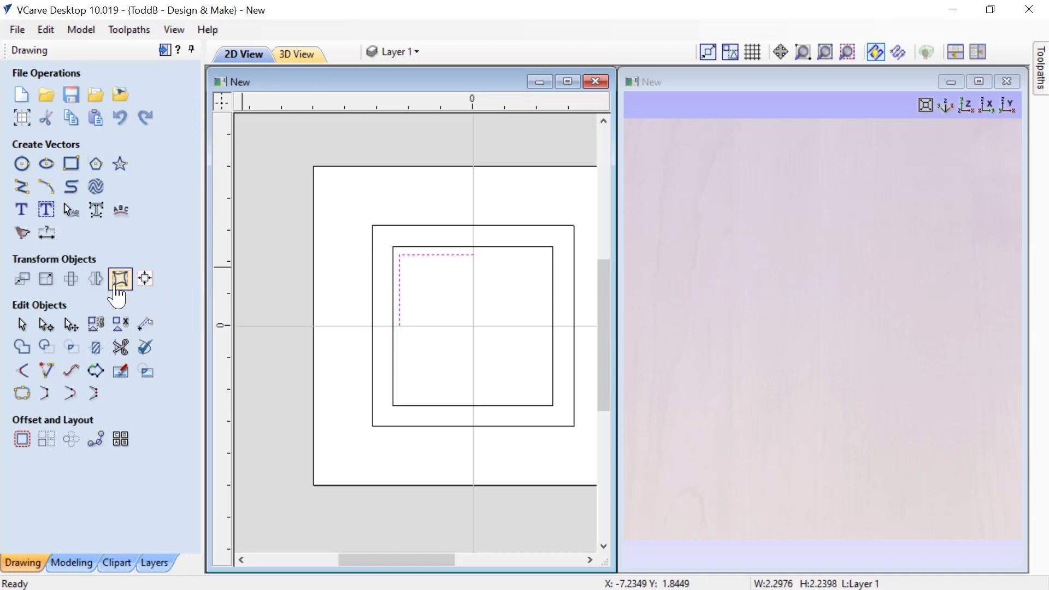
{"action": "left_click", "coordinate": [96, 279]}
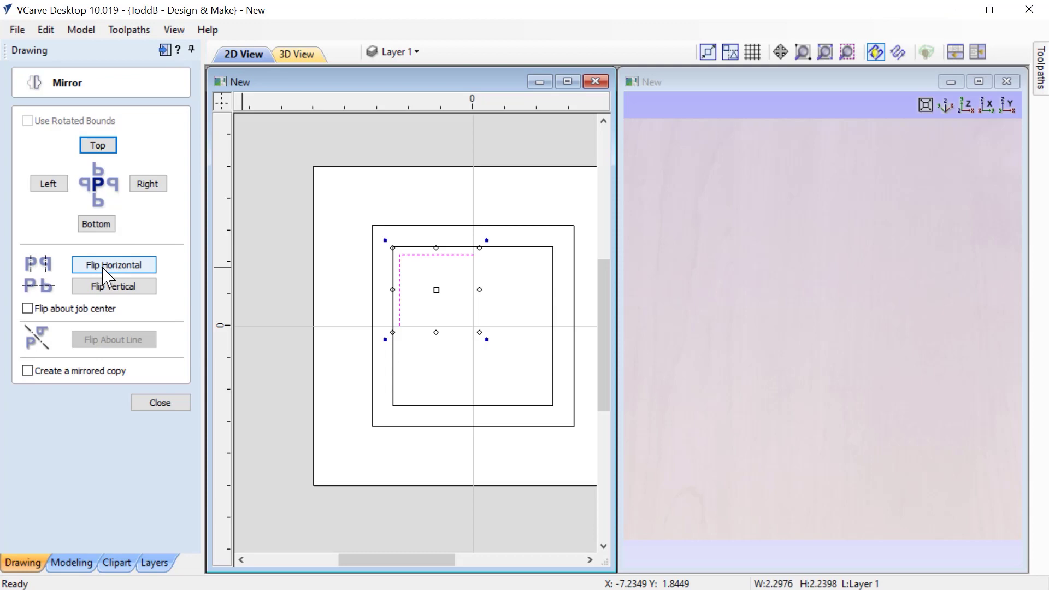
{"action": "left_click", "coordinate": [28, 308]}
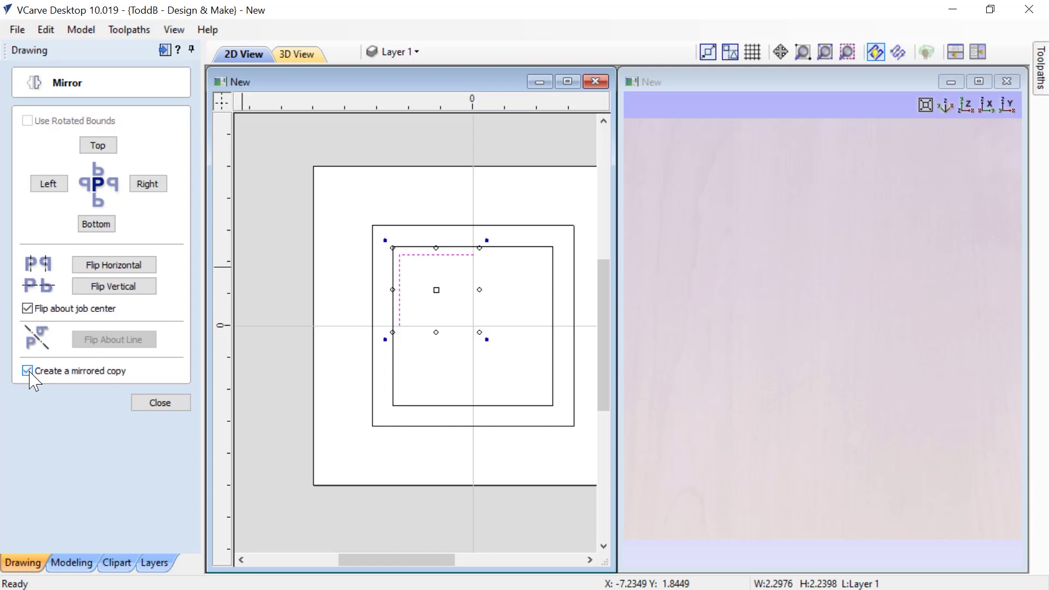
{"action": "left_click", "coordinate": [111, 268]}
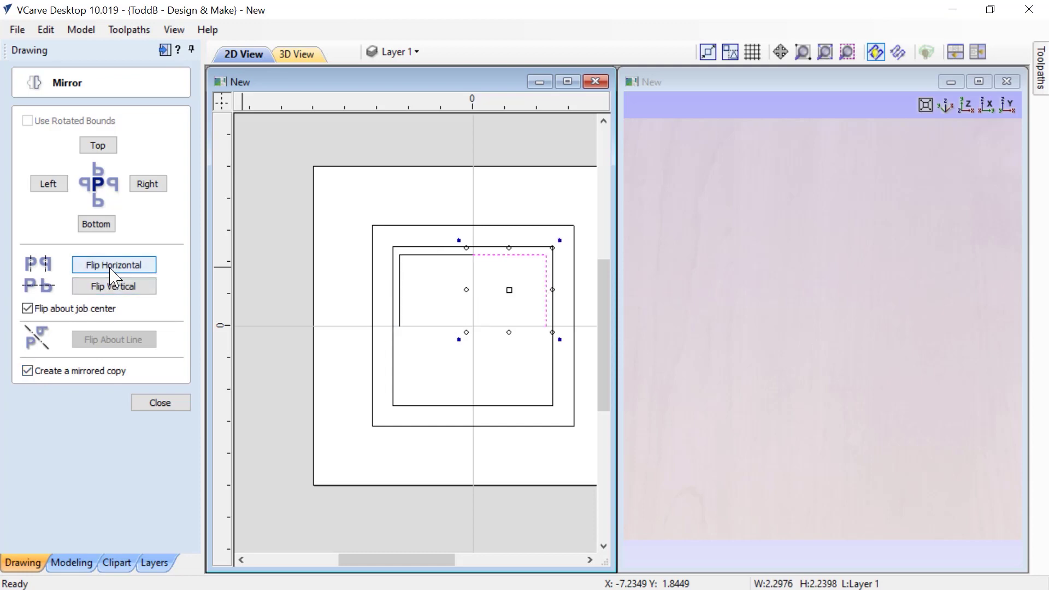
Step: Join the original corner vector and its mirrored copy into one open vector by moving their end points
{"action": "left_click", "coordinate": [447, 254], "text": "shift"}
{"action": "right_click", "coordinate": [448, 256]}
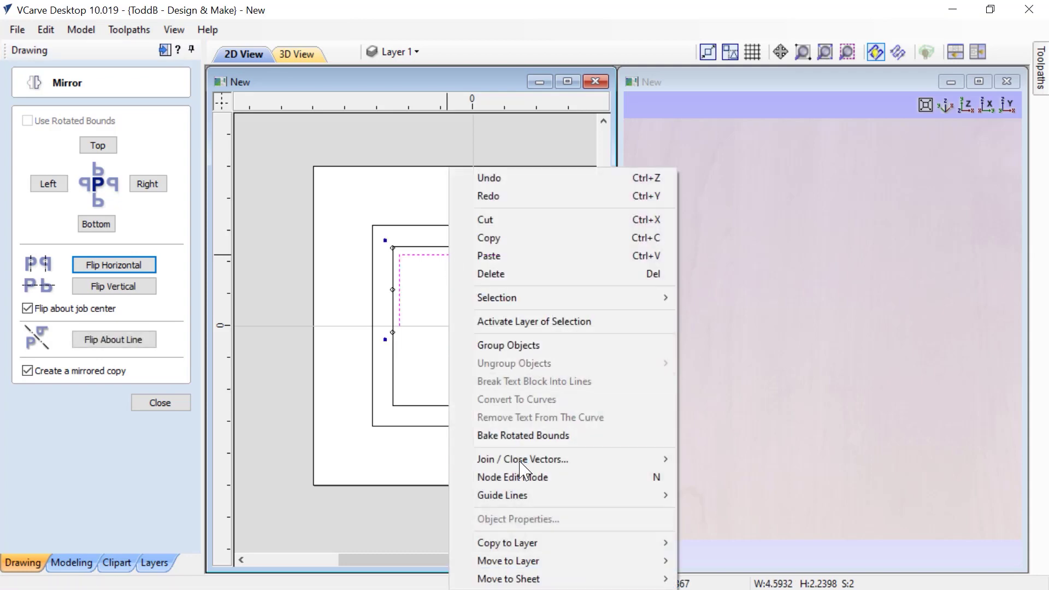
{"action": "mouse_move", "coordinate": [491, 459]}
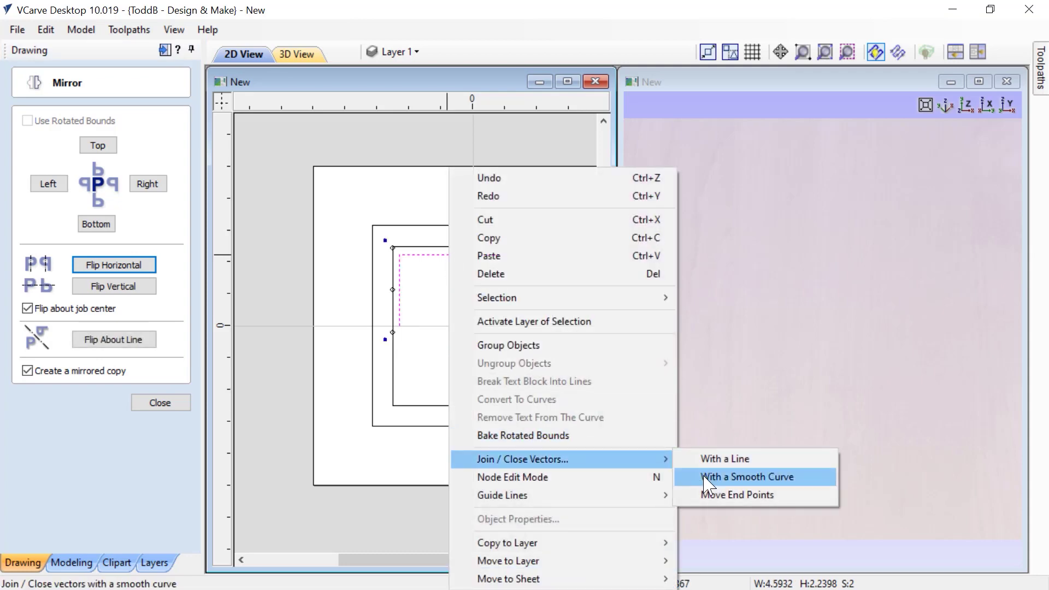
{"action": "left_click", "coordinate": [711, 495]}
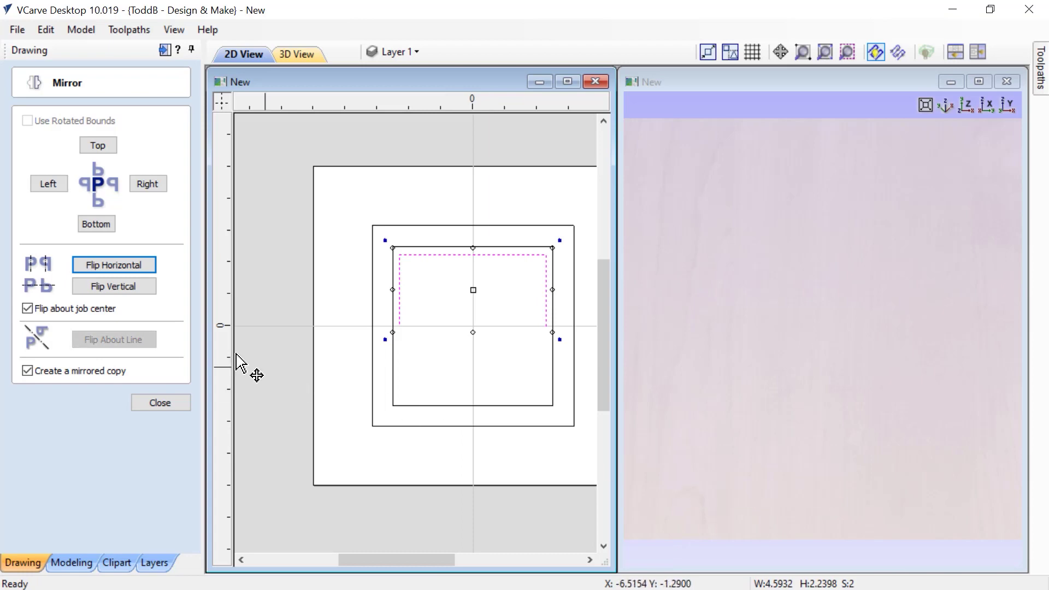
Step: Create a vertically mirrored copy of the joined half outline about the job center, and join both halves into one closed inner vector
{"action": "left_click", "coordinate": [131, 288]}
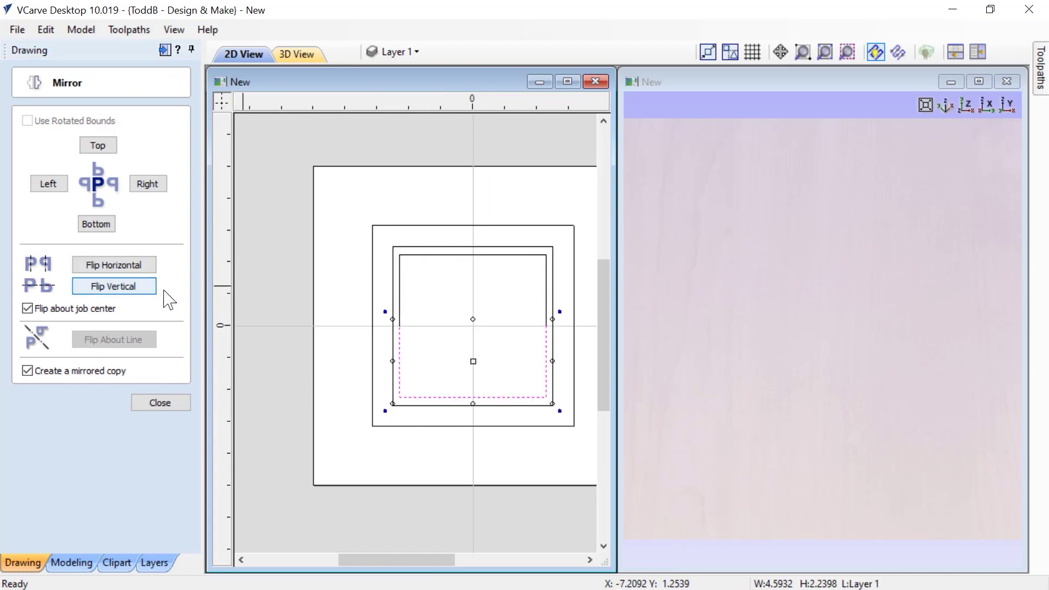
{"action": "left_click", "coordinate": [399, 314], "text": "shift"}
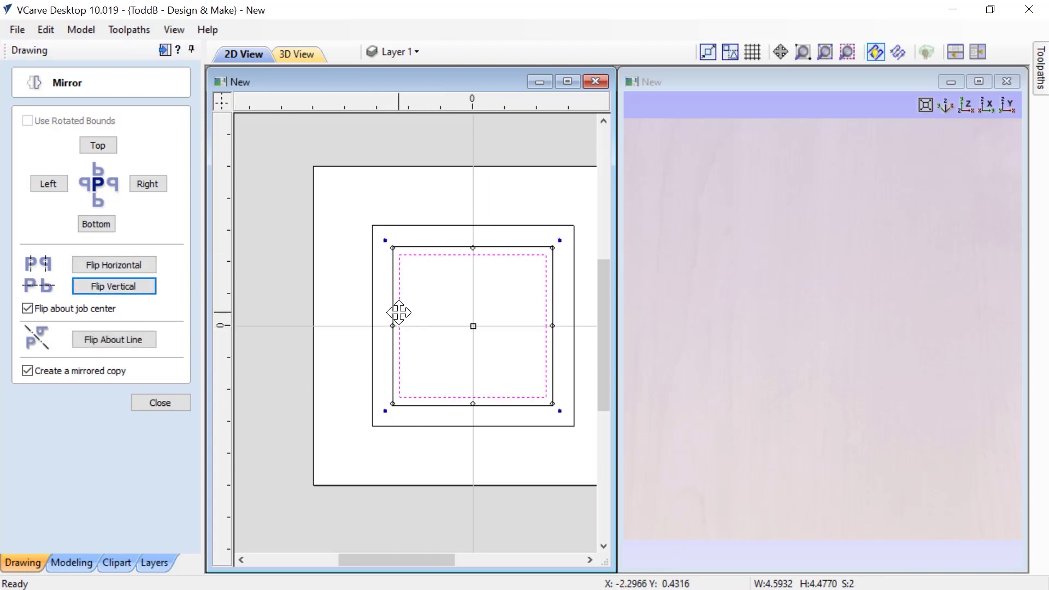
{"action": "right_click", "coordinate": [399, 314]}
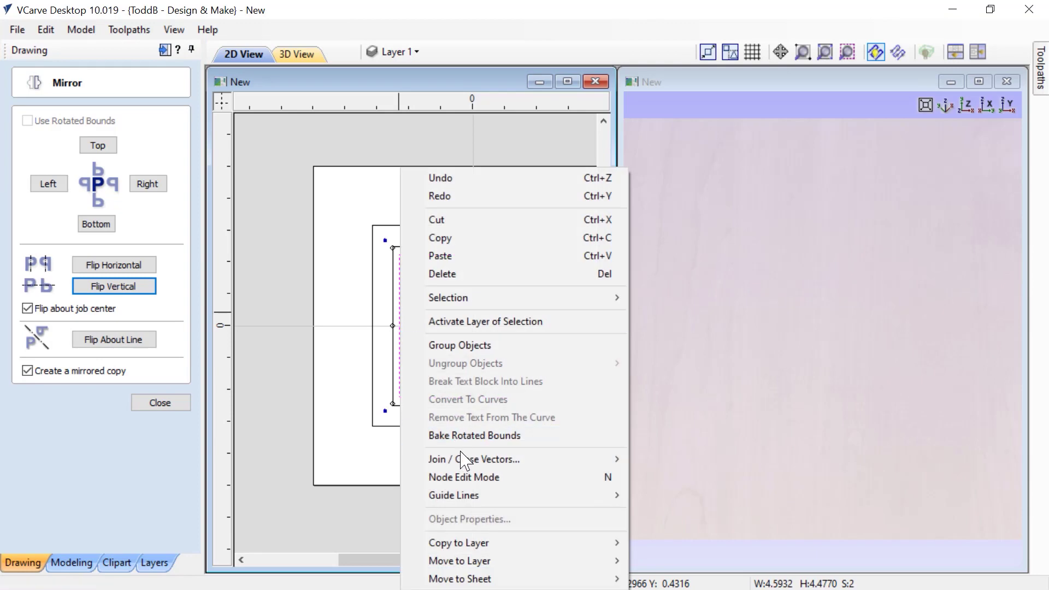
{"action": "mouse_move", "coordinate": [484, 462]}
{"action": "left_click", "coordinate": [676, 495]}
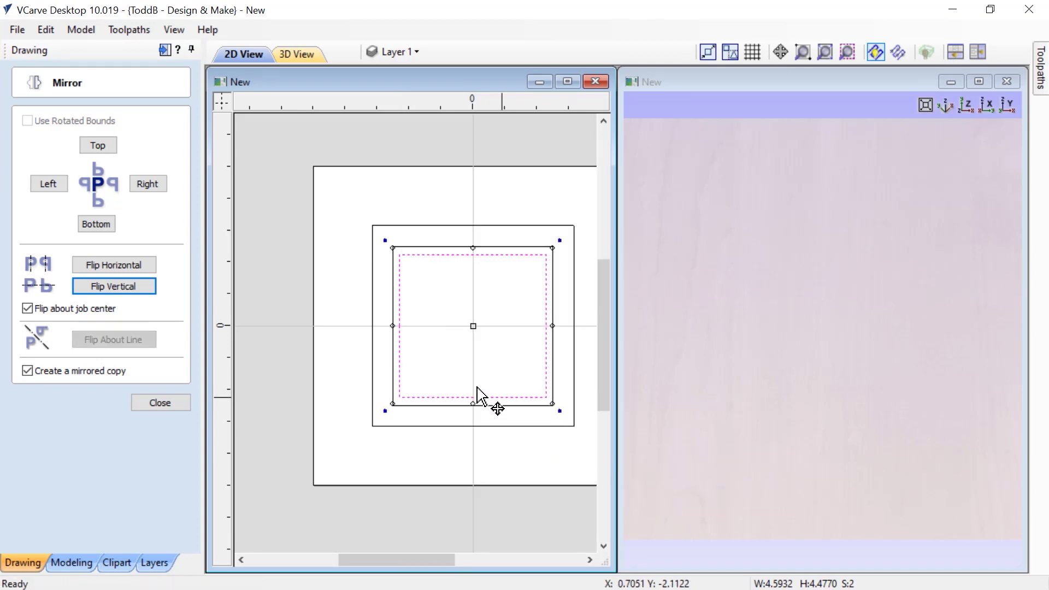
{"action": "right_click", "coordinate": [403, 360]}
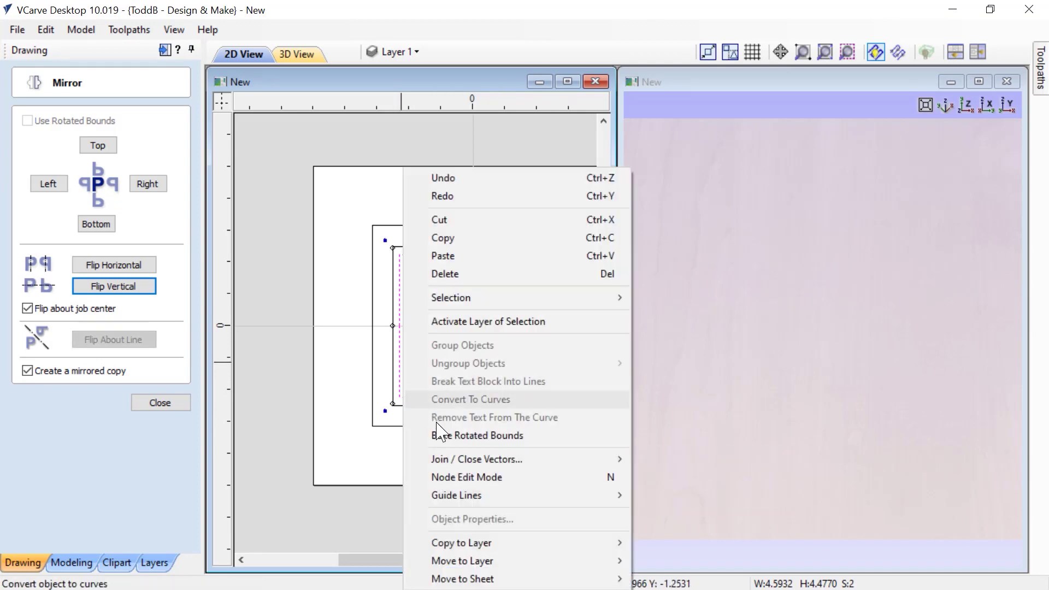
{"action": "mouse_move", "coordinate": [449, 465]}
{"action": "left_click", "coordinate": [723, 496]}
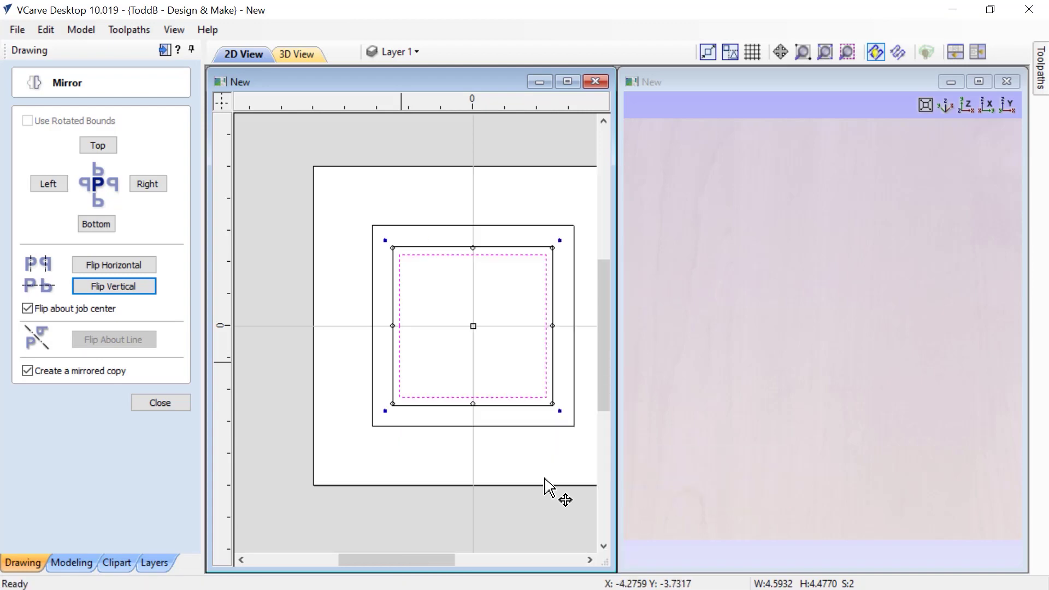
{"action": "left_click", "coordinate": [158, 406]}
{"action": "left_click", "coordinate": [372, 437]}
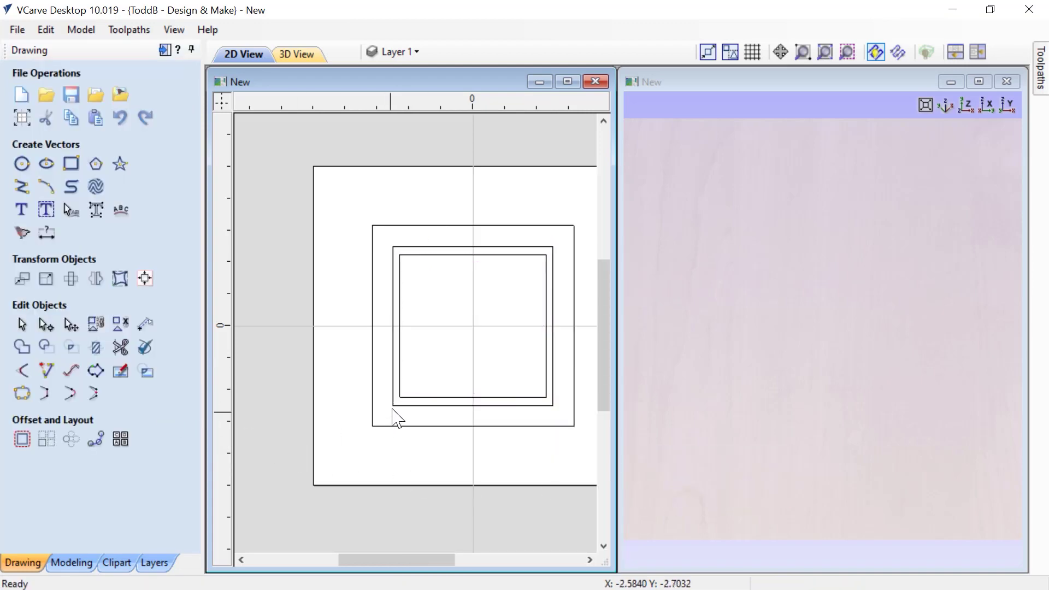
{"action": "left_click", "coordinate": [403, 399]}
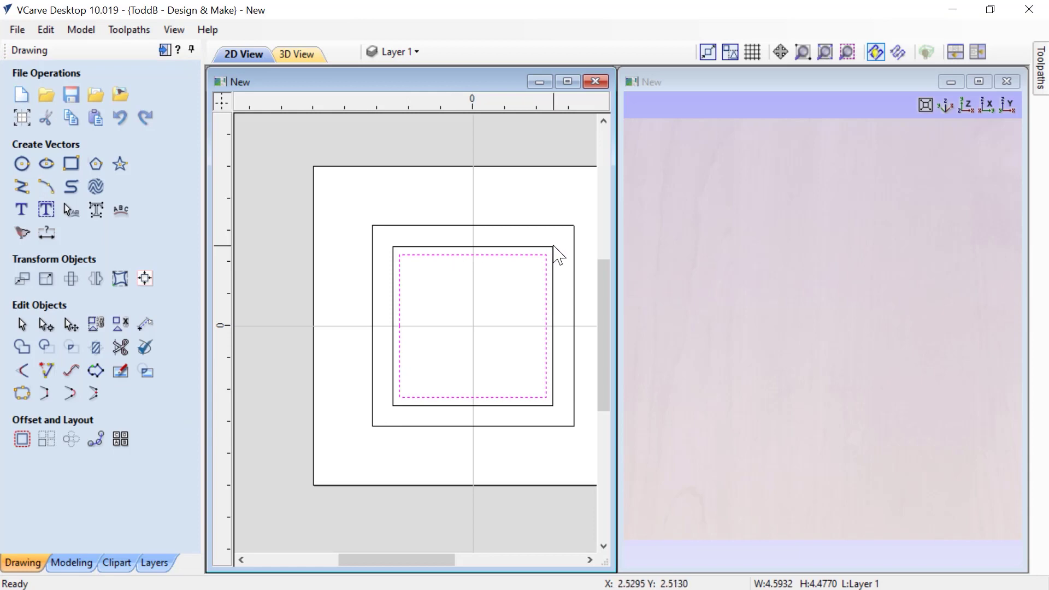
Step: Show the African Themed Frame 1 component again and inspect the mirrored square frame against its border vectors and in 3D
{"action": "left_click", "coordinate": [71, 562]}
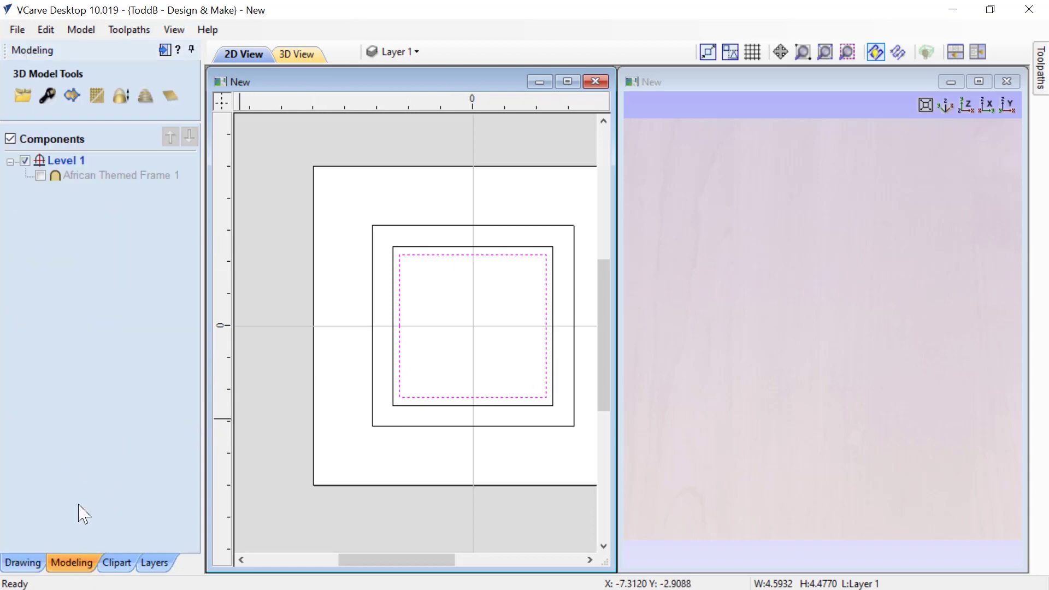
{"action": "left_click", "coordinate": [40, 175]}
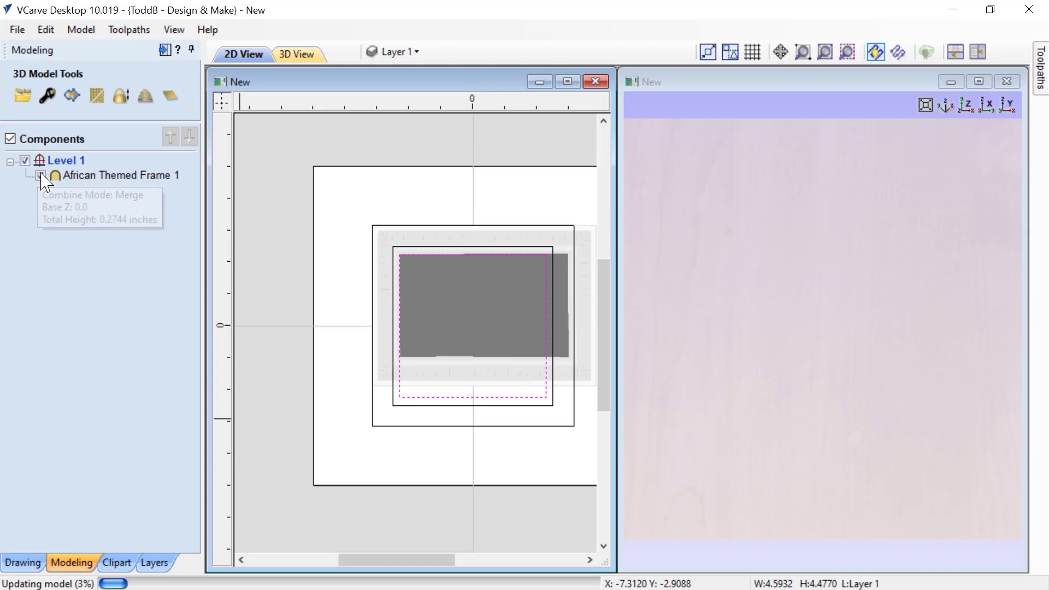
{"action": "left_click", "coordinate": [416, 207]}
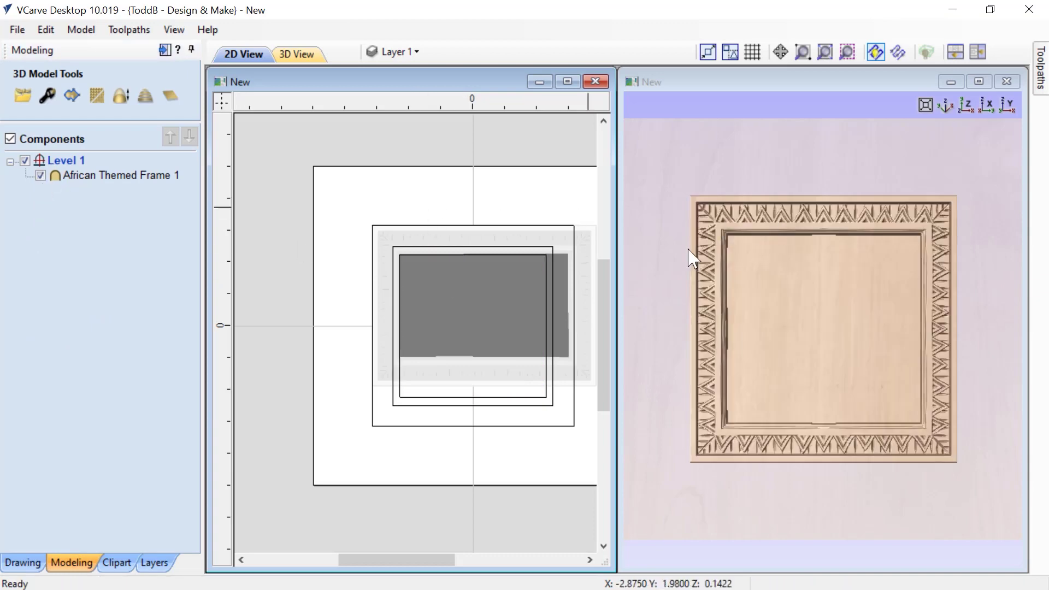
{"action": "left_click", "coordinate": [545, 277]}
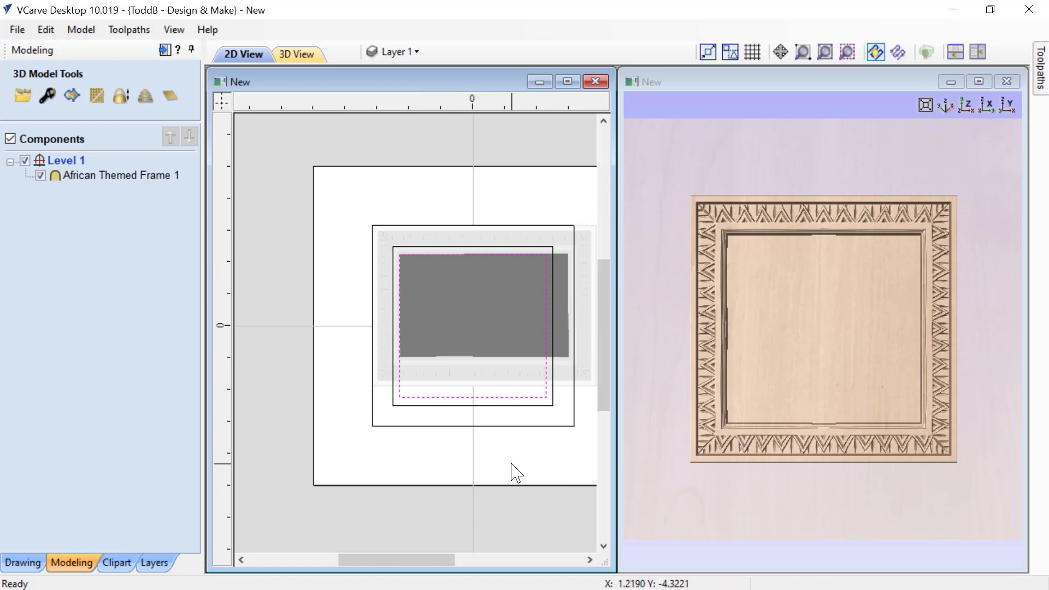
{"action": "left_click", "coordinate": [756, 440]}
{"action": "left_click_drag", "start_coordinate": [754, 452], "coordinate": [792, 341]}
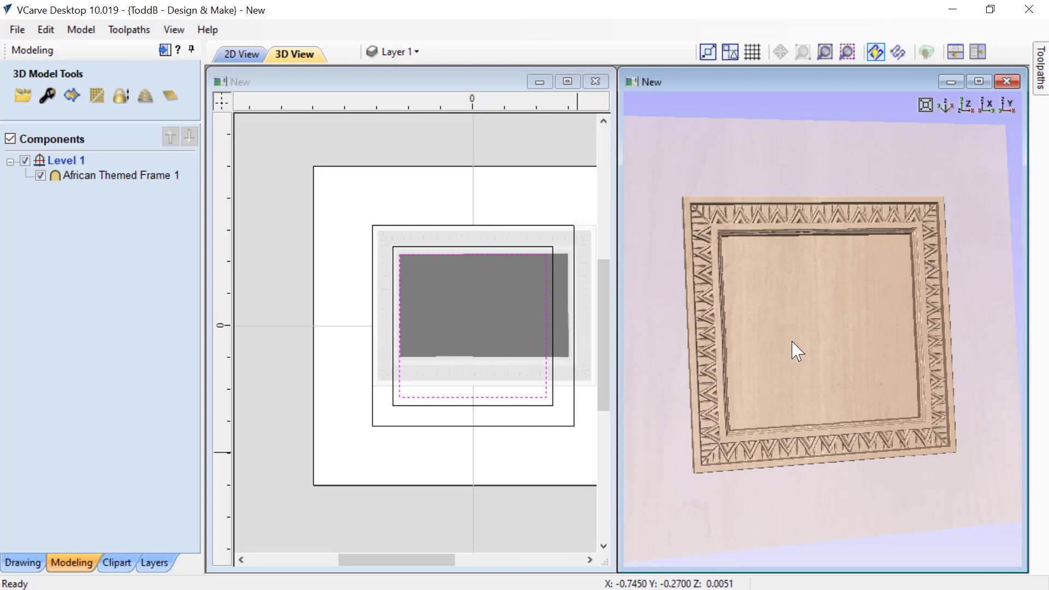
{"action": "left_click_drag", "start_coordinate": [801, 342], "coordinate": [814, 317]}
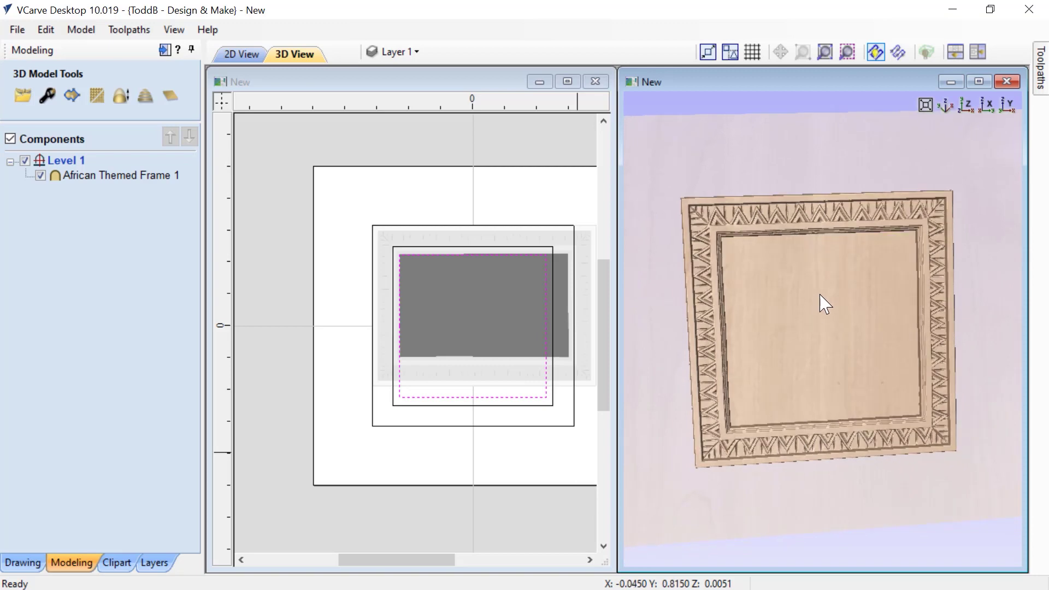
{"action": "left_click_drag", "start_coordinate": [822, 304], "coordinate": [569, 270]}
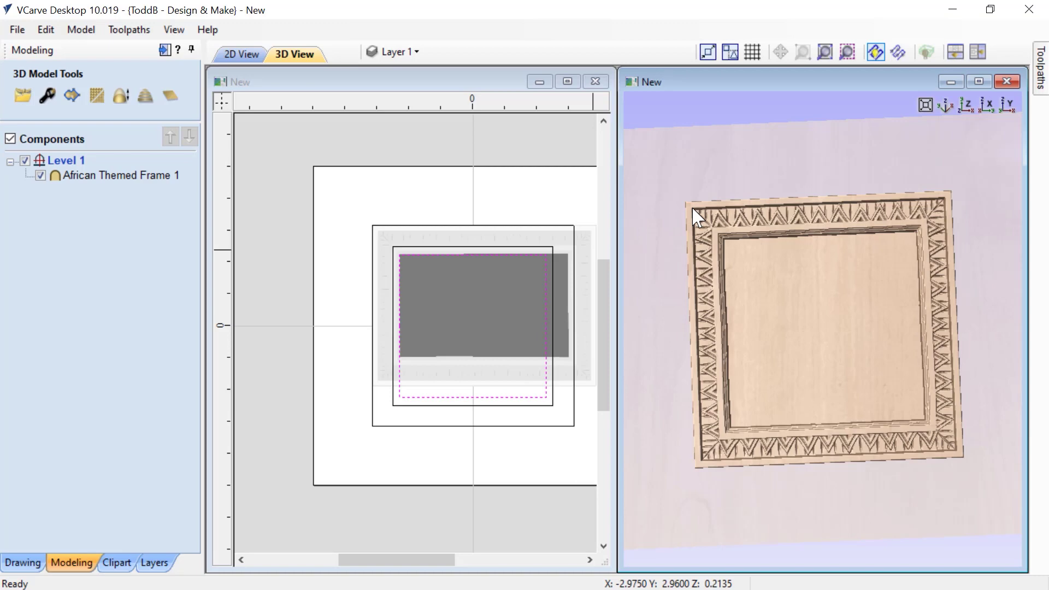
{"action": "left_click_drag", "start_coordinate": [708, 300], "coordinate": [780, 346]}
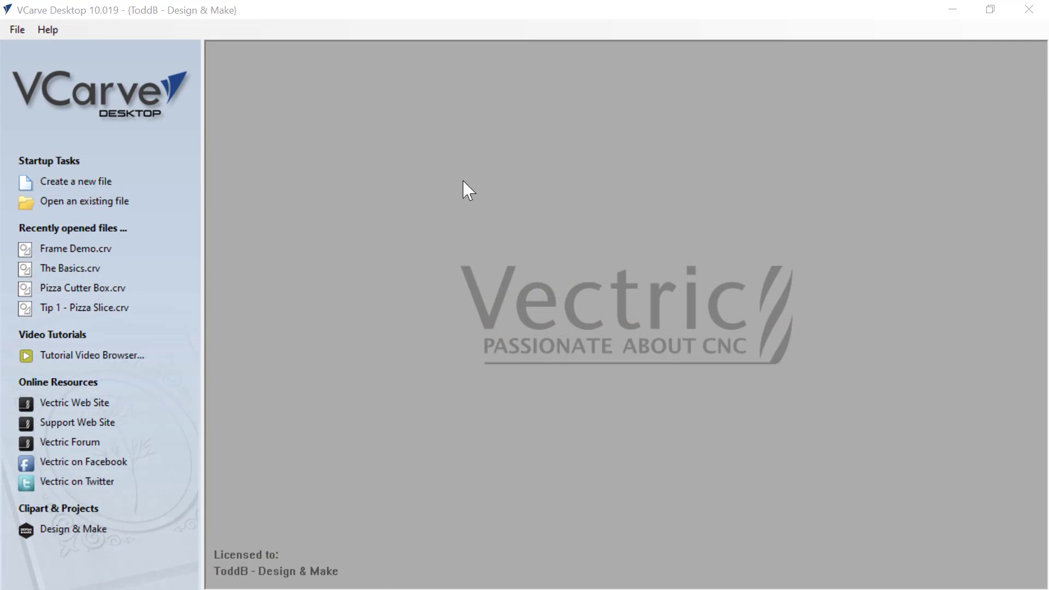
Step: Create a new single-sided job 6 inches wide and 6 inches high
{"action": "left_click", "coordinate": [97, 181]}
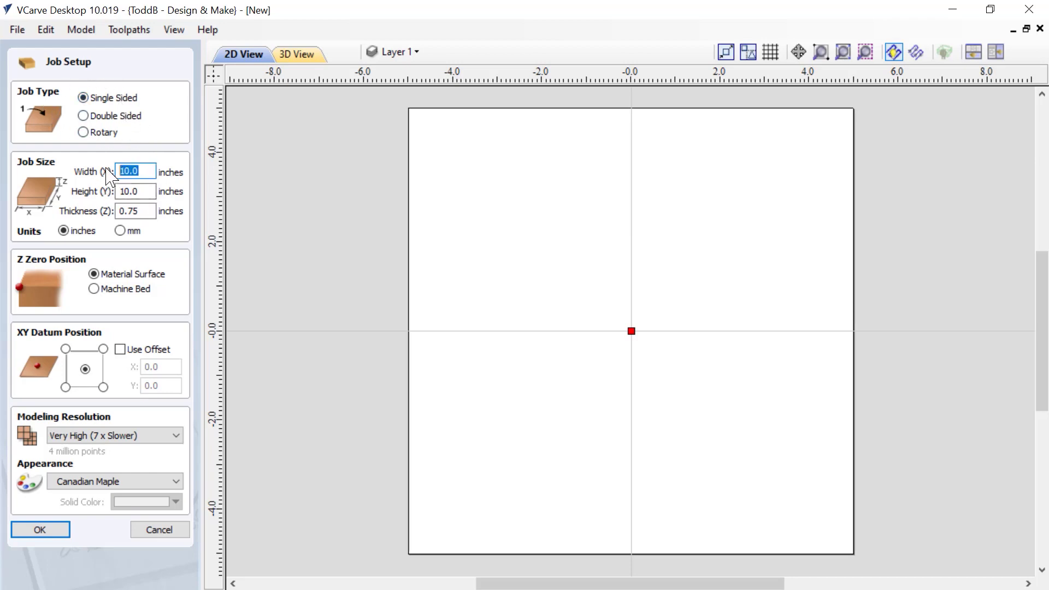
{"action": "type", "text": "6"}
{"action": "key", "text": "Tab"}
{"action": "type", "text": "6"}
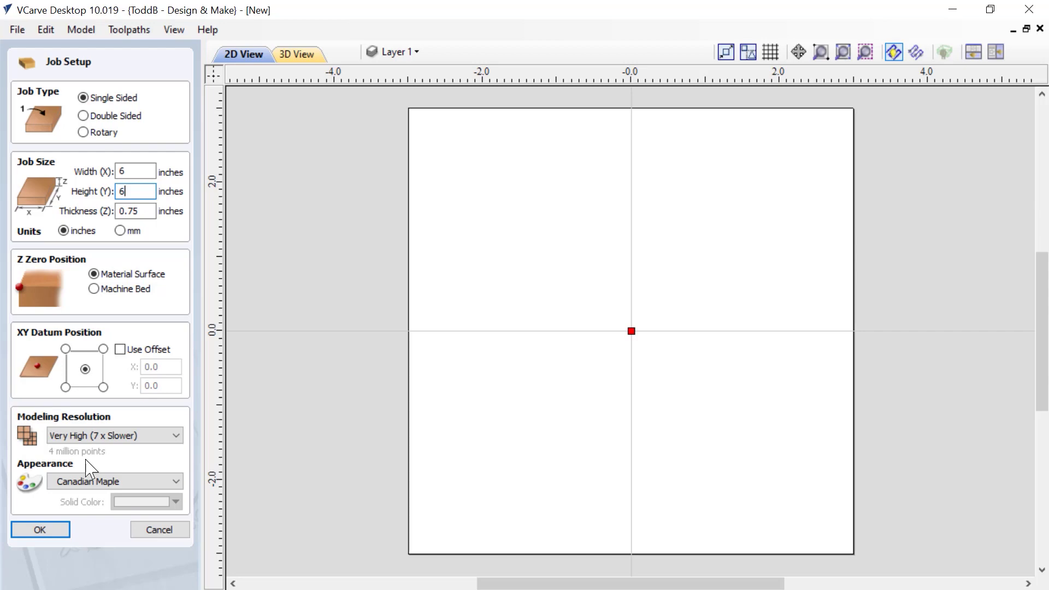
{"action": "left_click", "coordinate": [41, 530]}
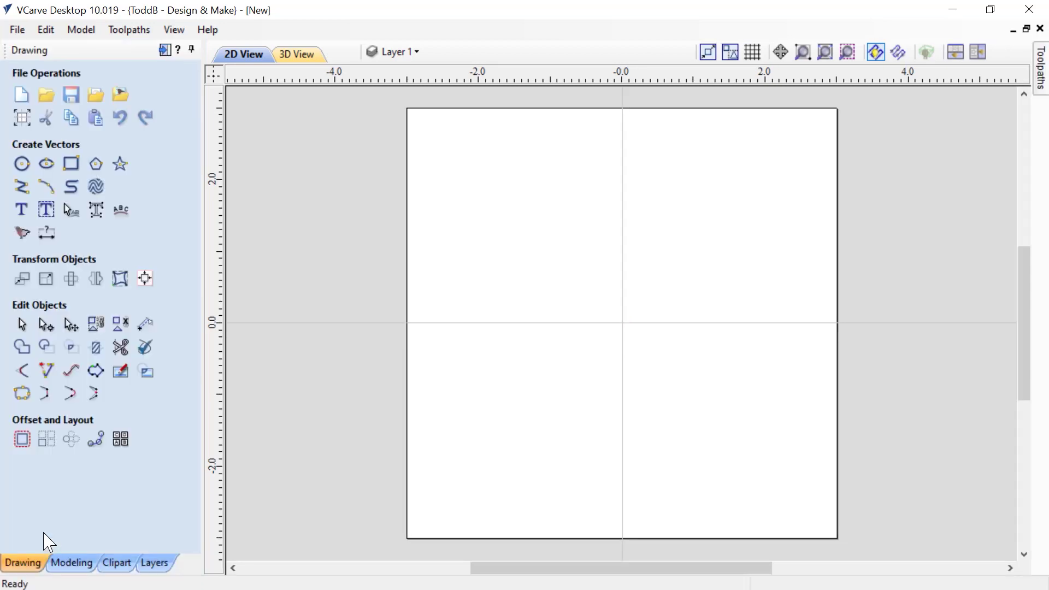
Step: Import the Texture Panel No.2 clipart from the Mother's Garden No.3 library folder into the job
{"action": "left_click", "coordinate": [117, 562]}
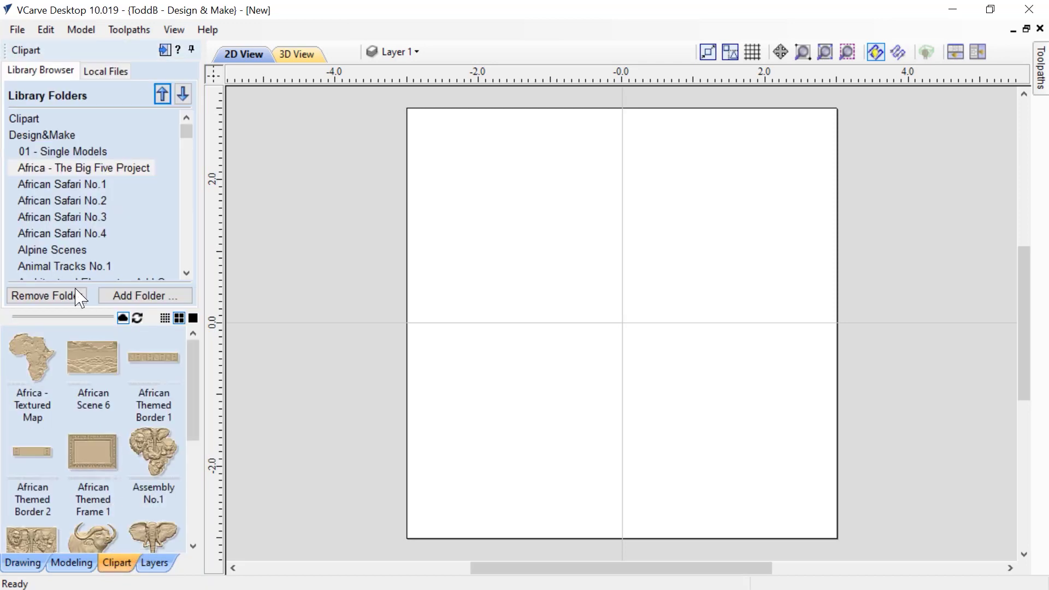
{"action": "scroll", "coordinate": [70, 218], "scroll_direction": "down", "scroll_amount": 6}
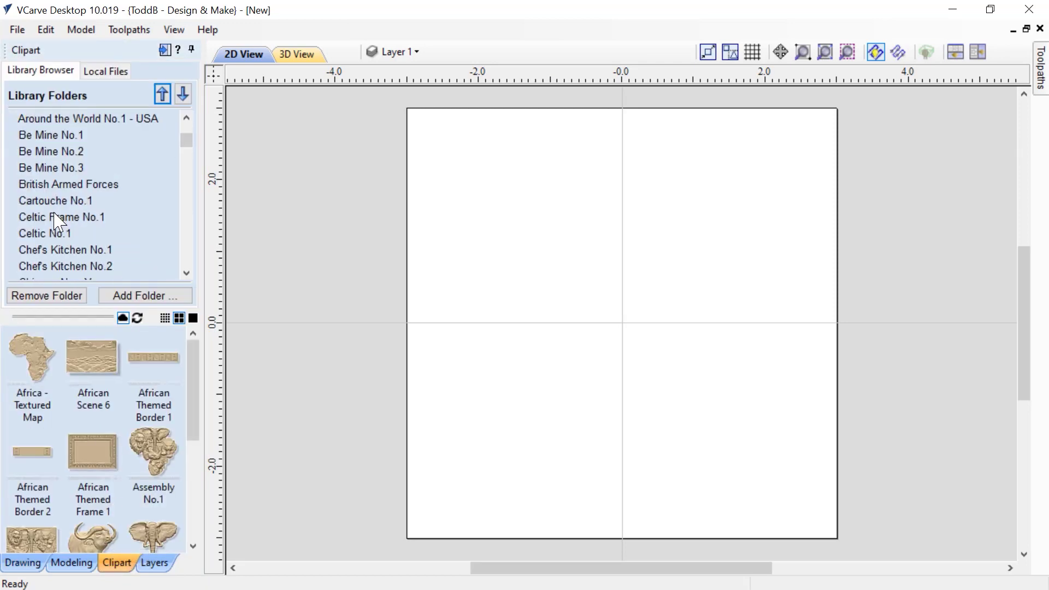
{"action": "scroll", "coordinate": [54, 222], "scroll_direction": "down", "scroll_amount": 7}
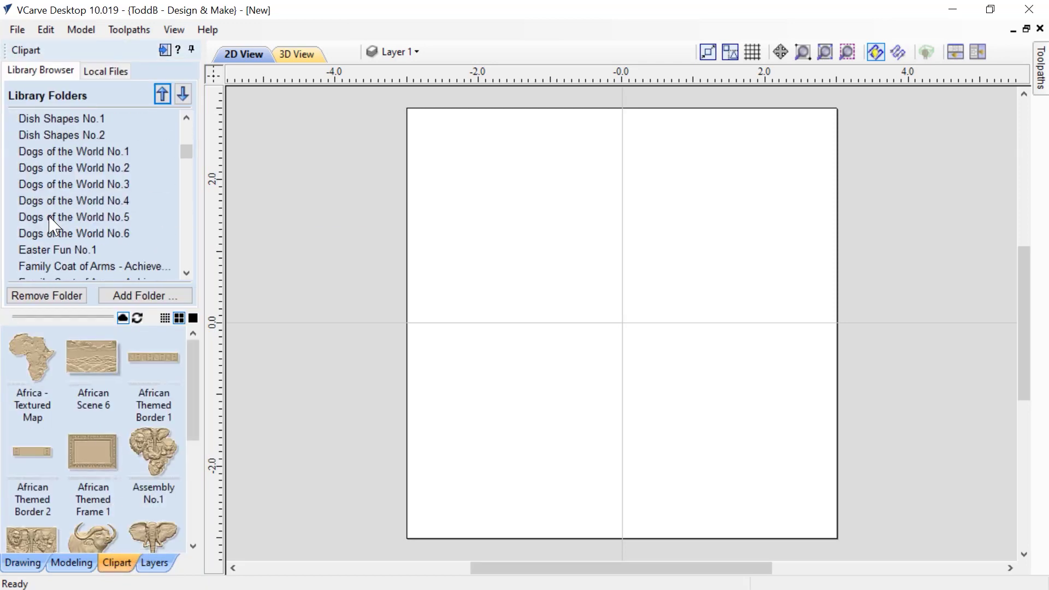
{"action": "scroll", "coordinate": [48, 224], "scroll_direction": "down", "scroll_amount": 13}
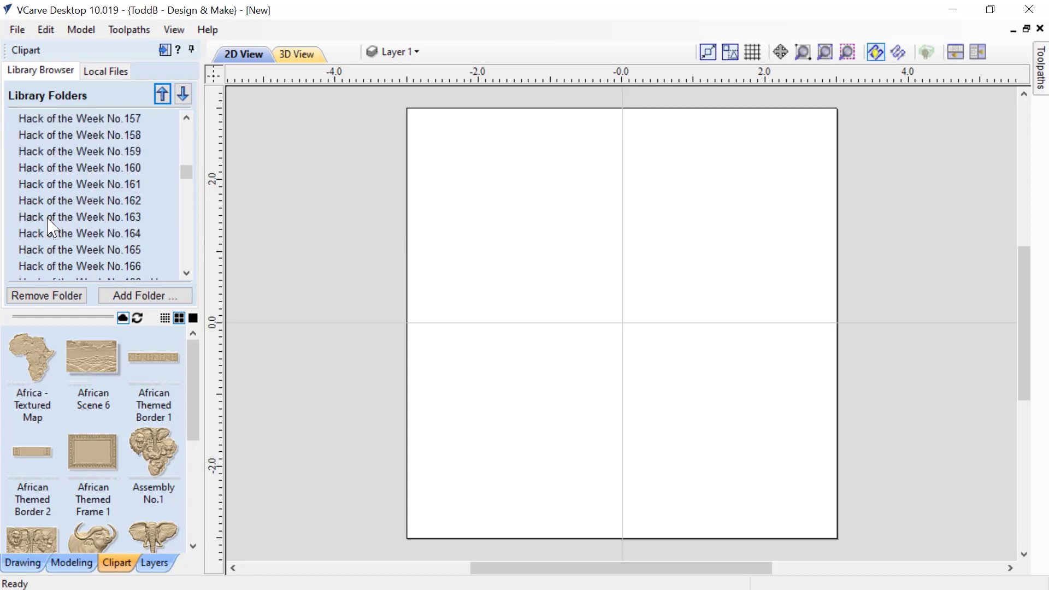
{"action": "scroll", "coordinate": [48, 224], "scroll_direction": "down", "scroll_amount": 16}
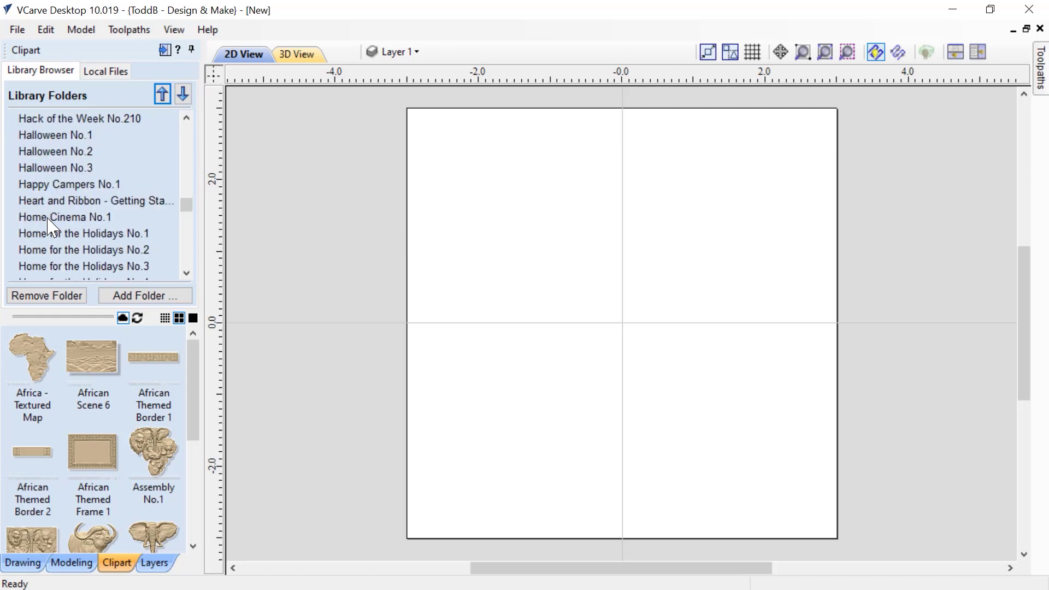
{"action": "scroll", "coordinate": [48, 224], "scroll_direction": "down", "scroll_amount": 6}
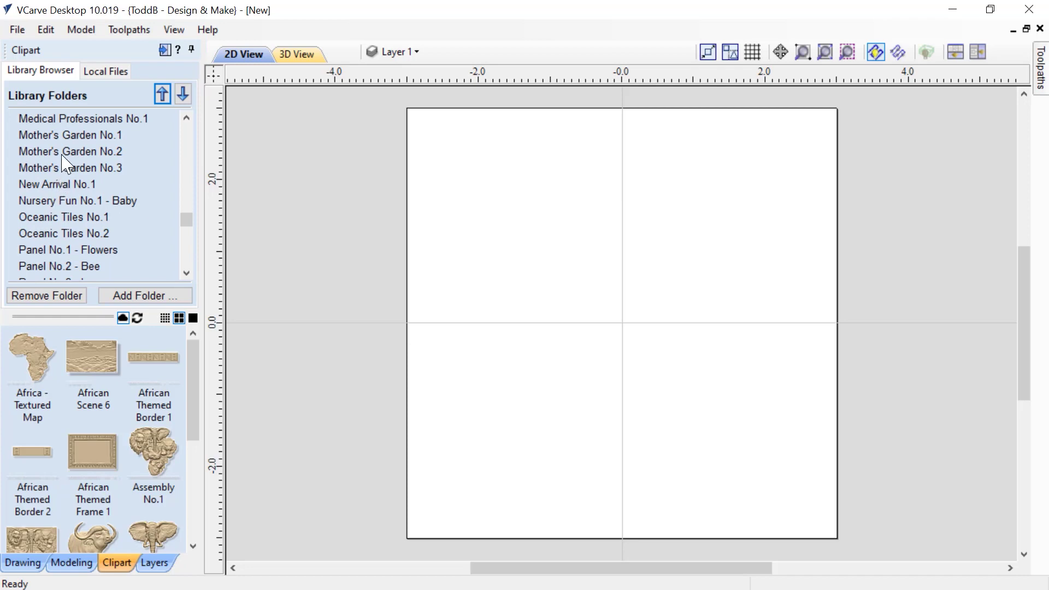
{"action": "left_click", "coordinate": [65, 154]}
{"action": "key", "text": "Down"}
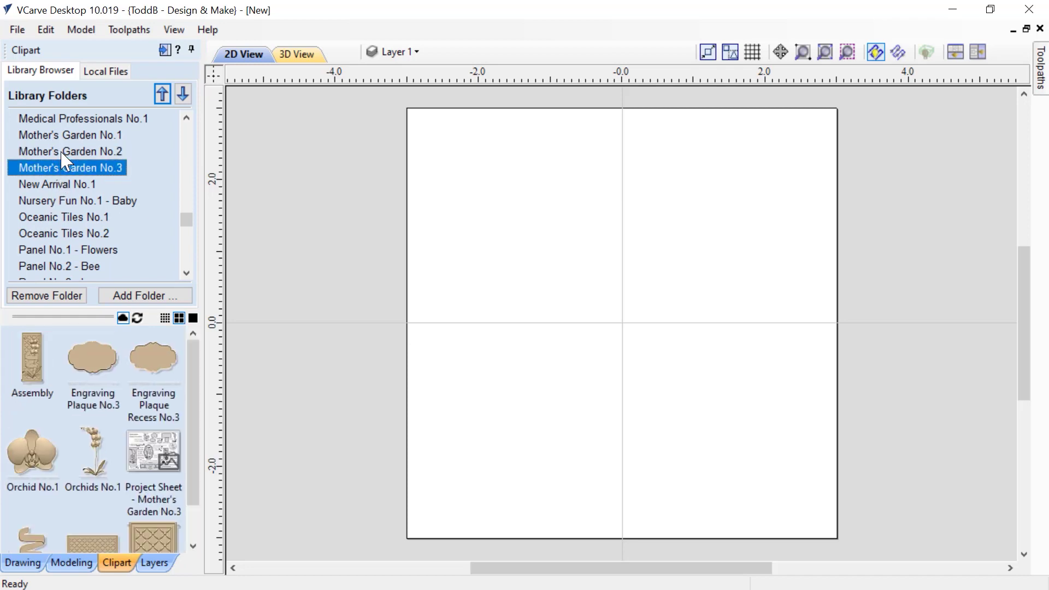
{"action": "scroll", "coordinate": [163, 448], "scroll_direction": "down", "scroll_amount": 1}
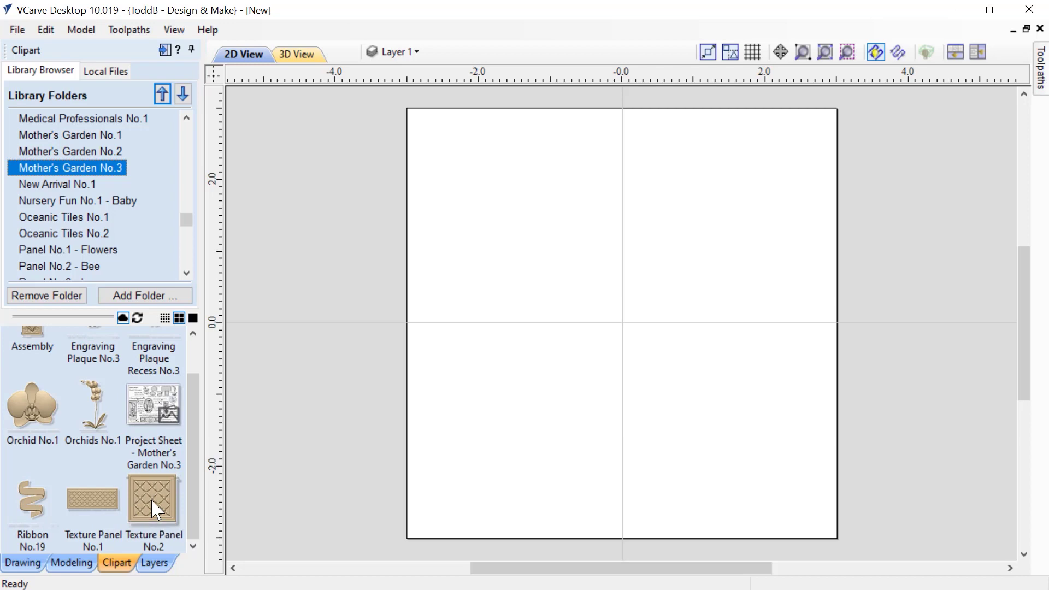
{"action": "double_click", "coordinate": [155, 509]}
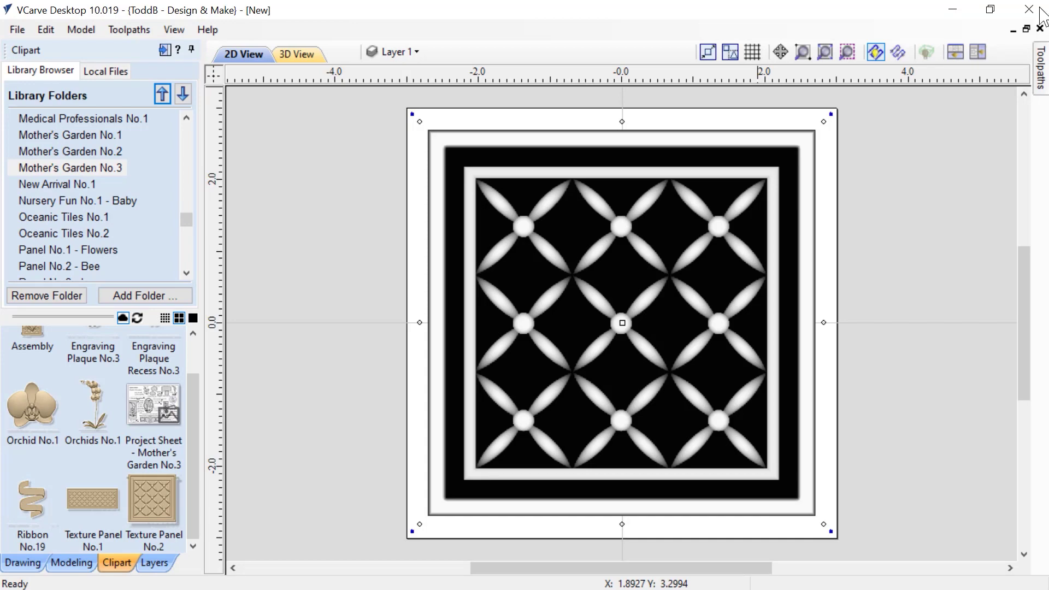
Step: Show the 2D and 3D views side by side and examine the texture panel's border and pattern
{"action": "left_click", "coordinate": [978, 52]}
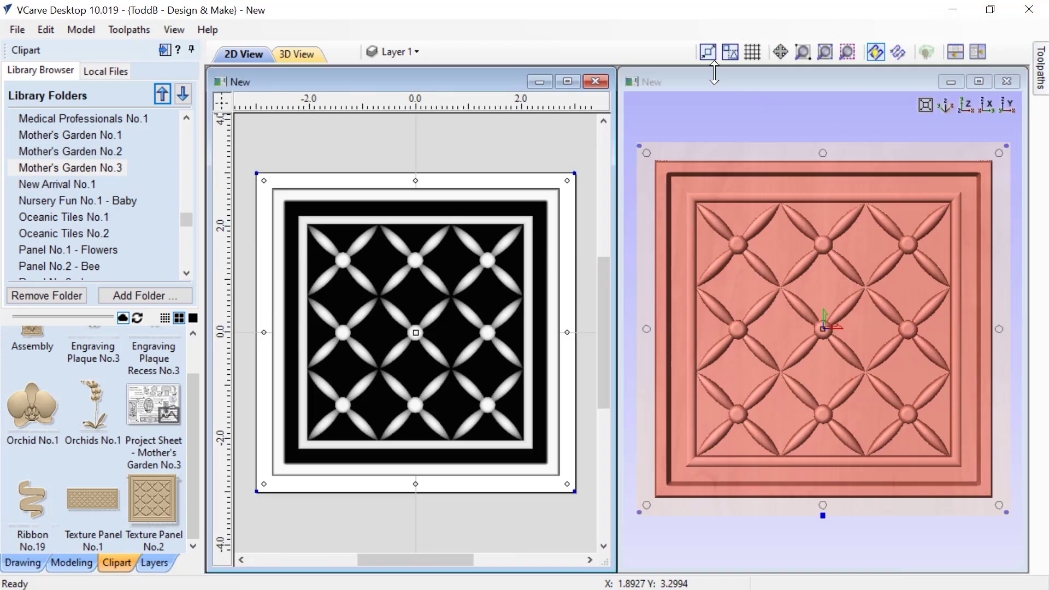
{"action": "left_click", "coordinate": [720, 145]}
{"action": "left_click_drag", "start_coordinate": [765, 534], "coordinate": [775, 506]}
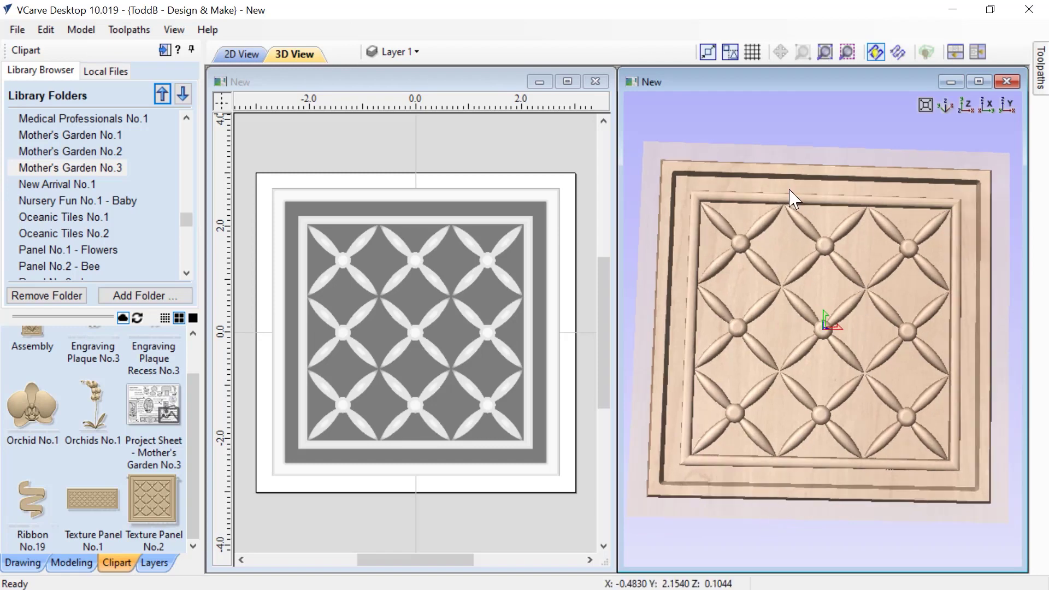
{"action": "left_click_drag", "start_coordinate": [821, 138], "coordinate": [810, 146]}
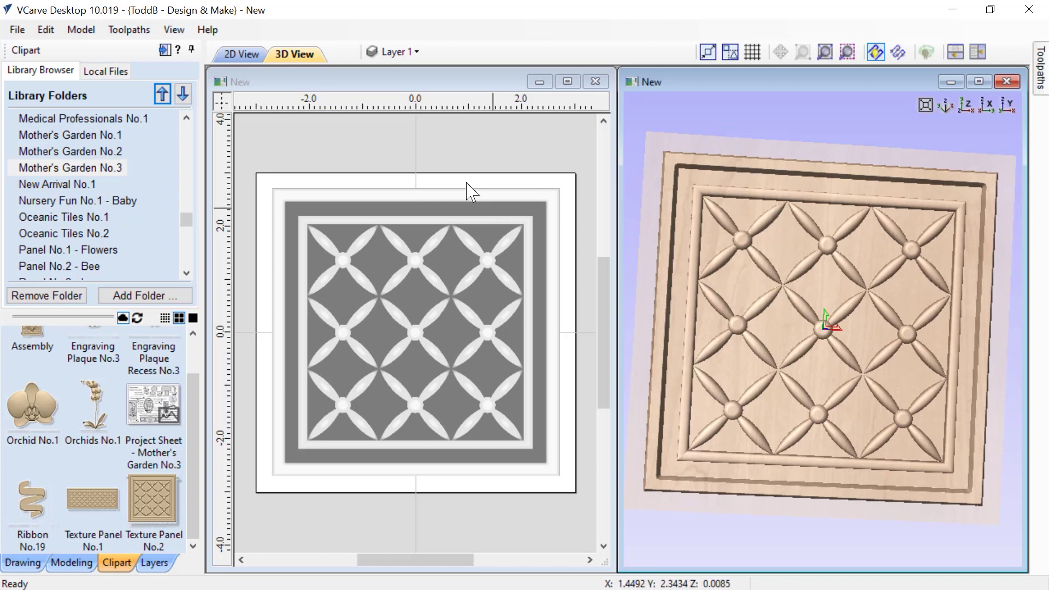
{"action": "left_click", "coordinate": [388, 143]}
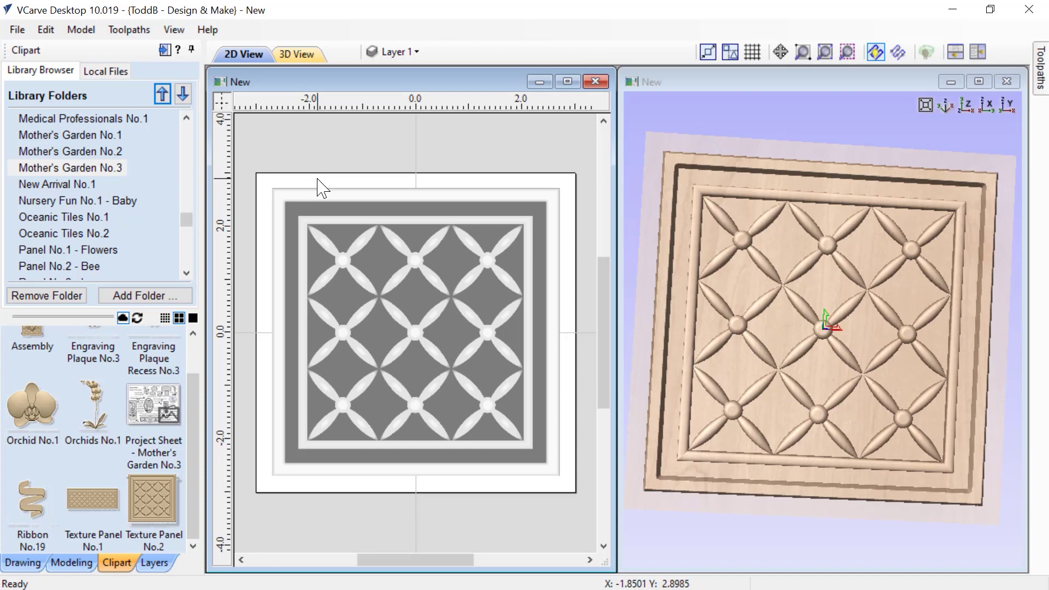
Step: Draw a square-cornered 5.0 by 5.0 inch rectangle centred at X 0.0, Y 0.0 around the texture panel's recessed border
{"action": "left_click", "coordinate": [23, 563]}
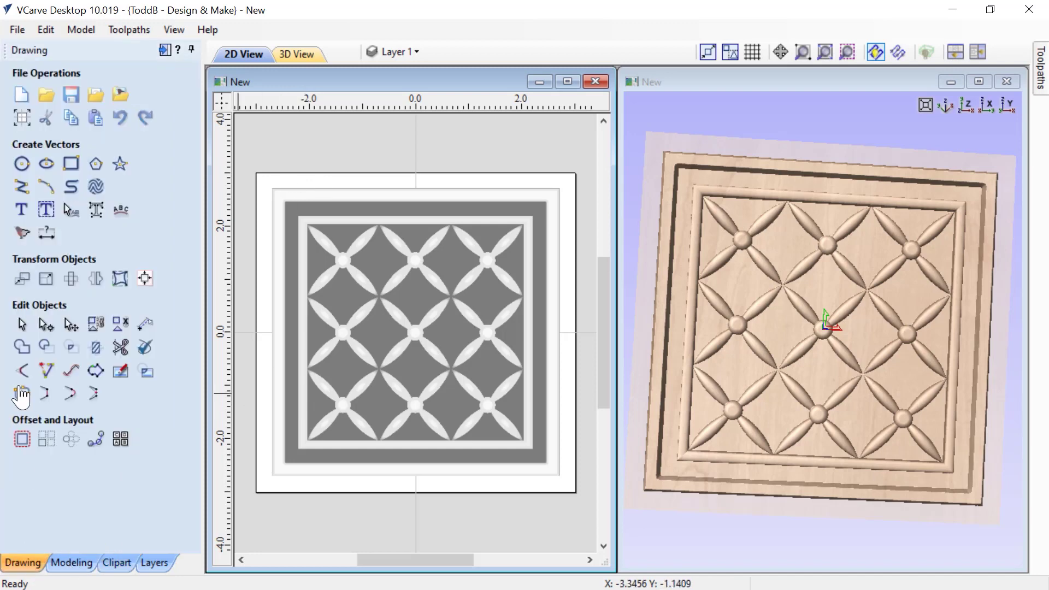
{"action": "left_click", "coordinate": [70, 164]}
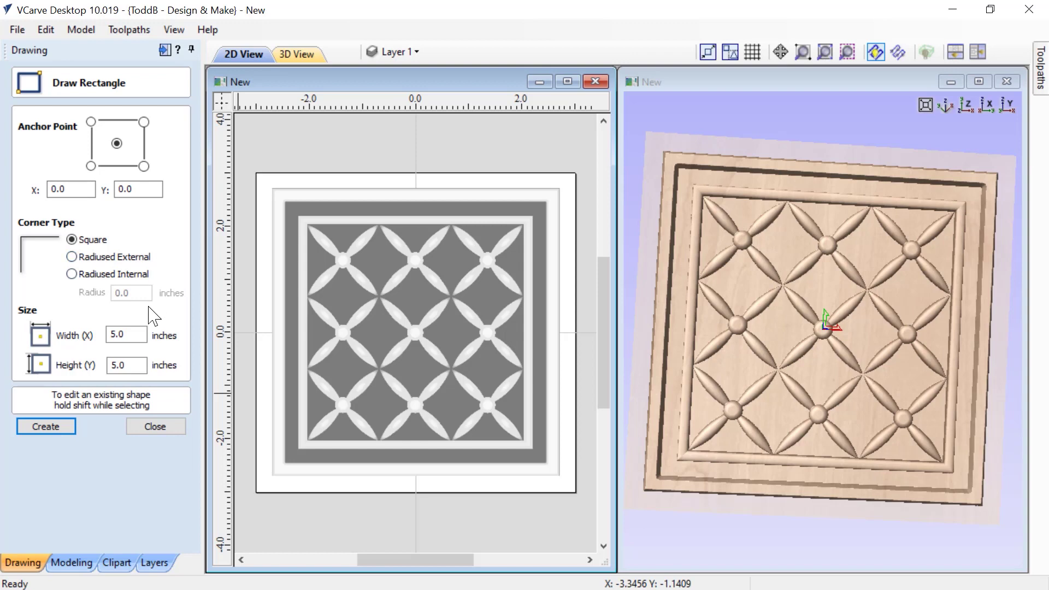
{"action": "left_click", "coordinate": [56, 433]}
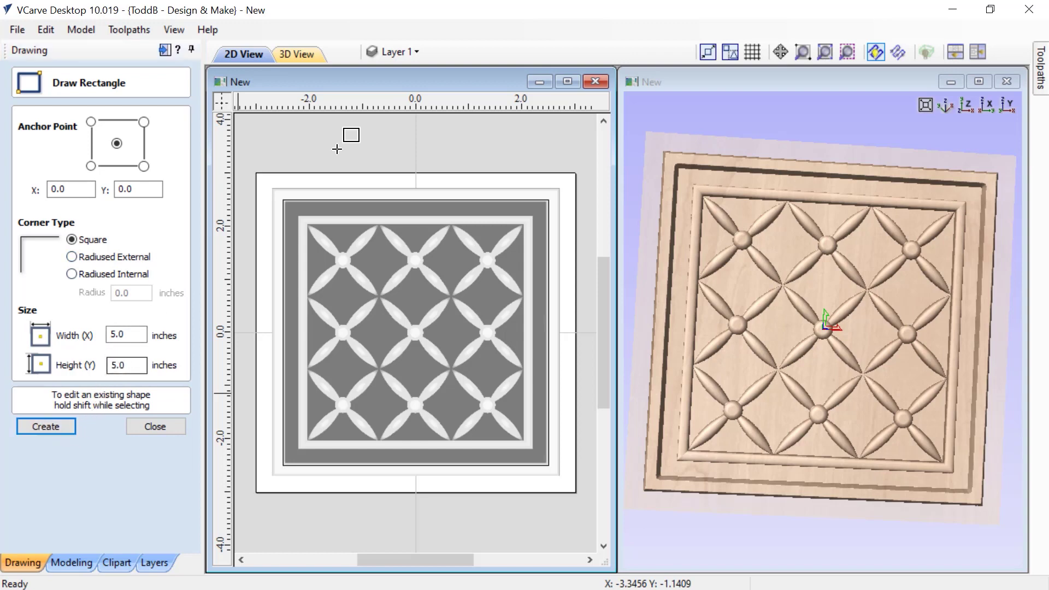
Step: Close the rectangle tool and move the texture panel so its upper-left outer corner roughly meets the 5-inch square's upper-left corner
{"action": "left_click", "coordinate": [154, 427]}
{"action": "scroll", "coordinate": [326, 285], "scroll_direction": "down", "scroll_amount": 2}
{"action": "left_click", "coordinate": [348, 286]}
{"action": "left_click", "coordinate": [334, 257]}
{"action": "left_click", "coordinate": [318, 246]}
{"action": "mouse_move", "coordinate": [305, 241]}
{"action": "left_mouse_down"}
{"action": "mouse_move", "coordinate": [335, 263]}
{"action": "mouse_move", "coordinate": [323, 266]}
{"action": "mouse_move", "coordinate": [299, 228]}
{"action": "left_mouse_up"}
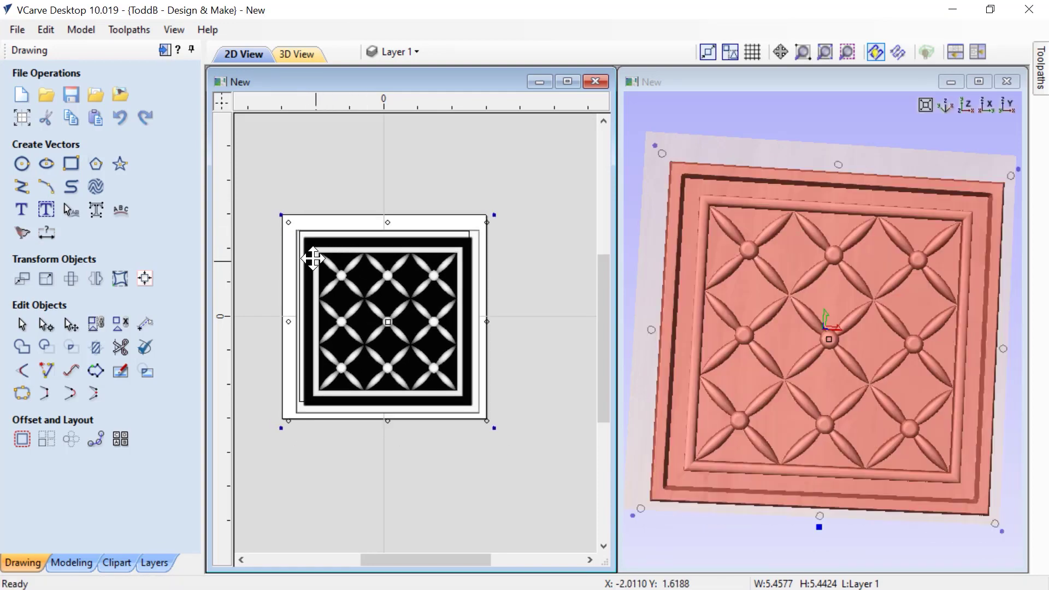
{"action": "scroll", "coordinate": [307, 253], "scroll_direction": "up", "scroll_amount": 4}
{"action": "left_click_drag", "start_coordinate": [309, 215], "coordinate": [312, 221]}
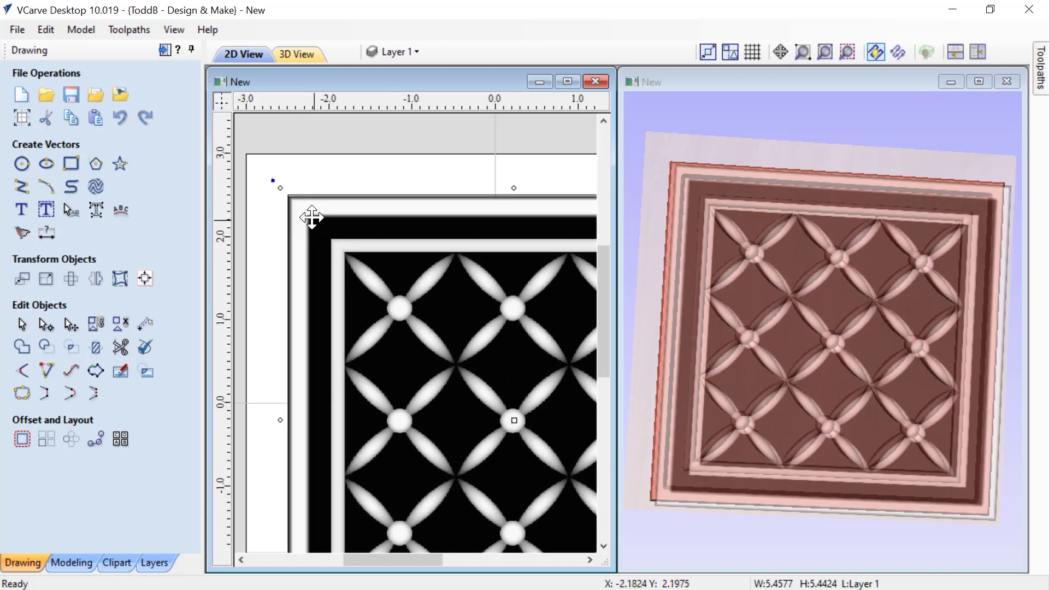
Step: Nudge the texture panel up and left until its outer edges line up with the 5-inch square's upper-left corner
{"action": "scroll", "coordinate": [287, 210], "scroll_direction": "up", "scroll_amount": 5}
{"action": "scroll", "coordinate": [274, 235], "scroll_direction": "up", "scroll_amount": 2}
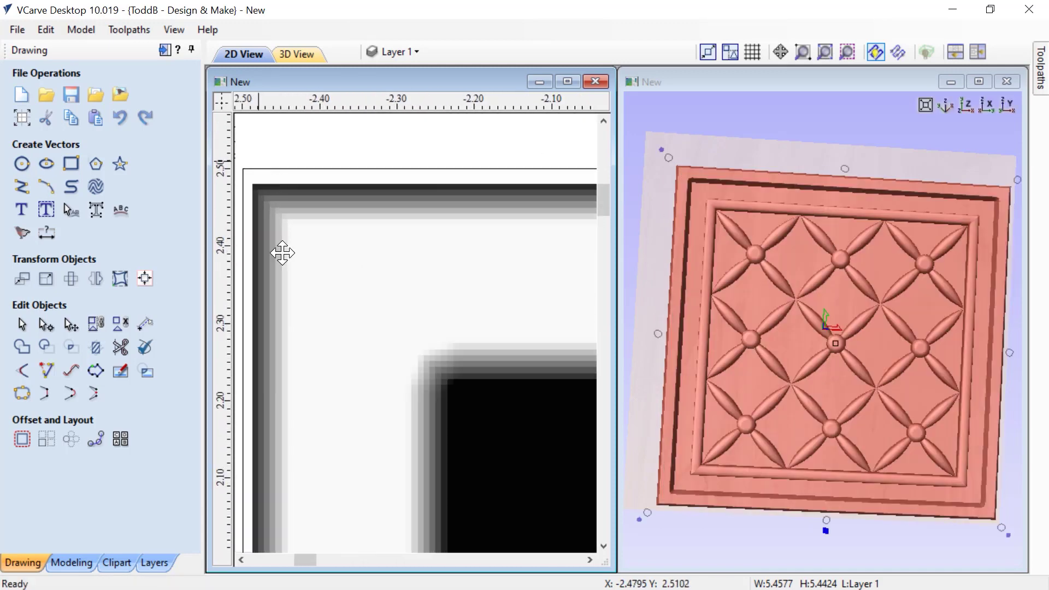
{"action": "left_click_drag", "start_coordinate": [305, 561], "coordinate": [297, 563]}
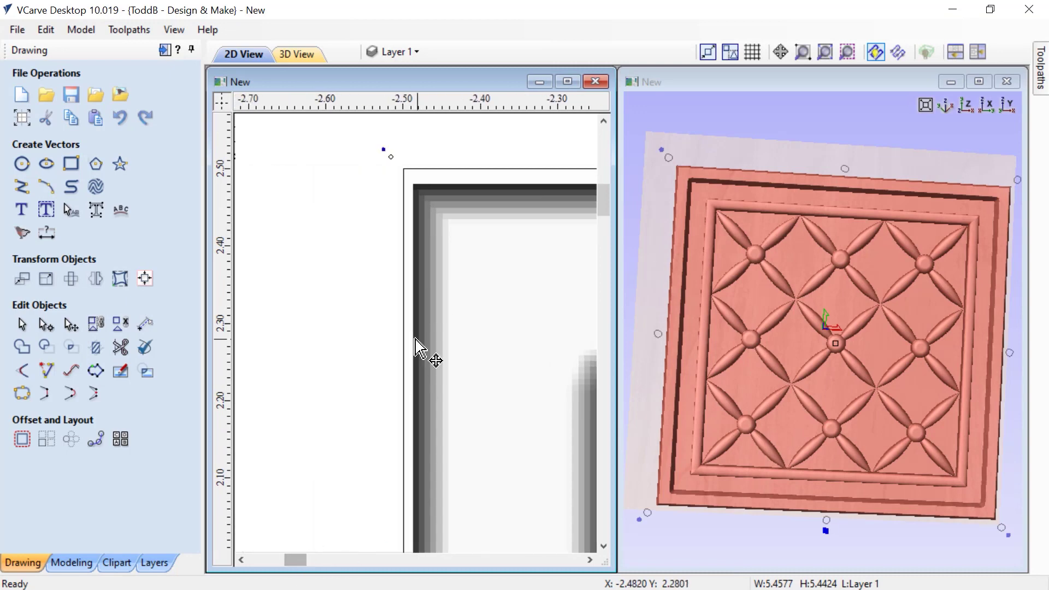
{"action": "left_click_drag", "start_coordinate": [476, 235], "coordinate": [468, 228]}
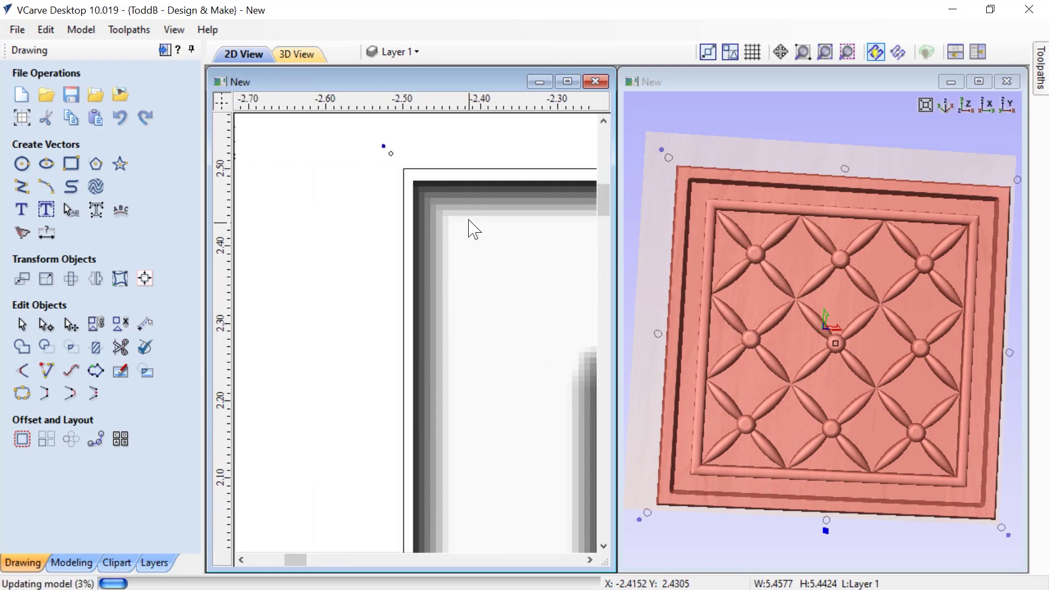
{"action": "key", "text": "Up"}
{"action": "key", "text": "Up"}
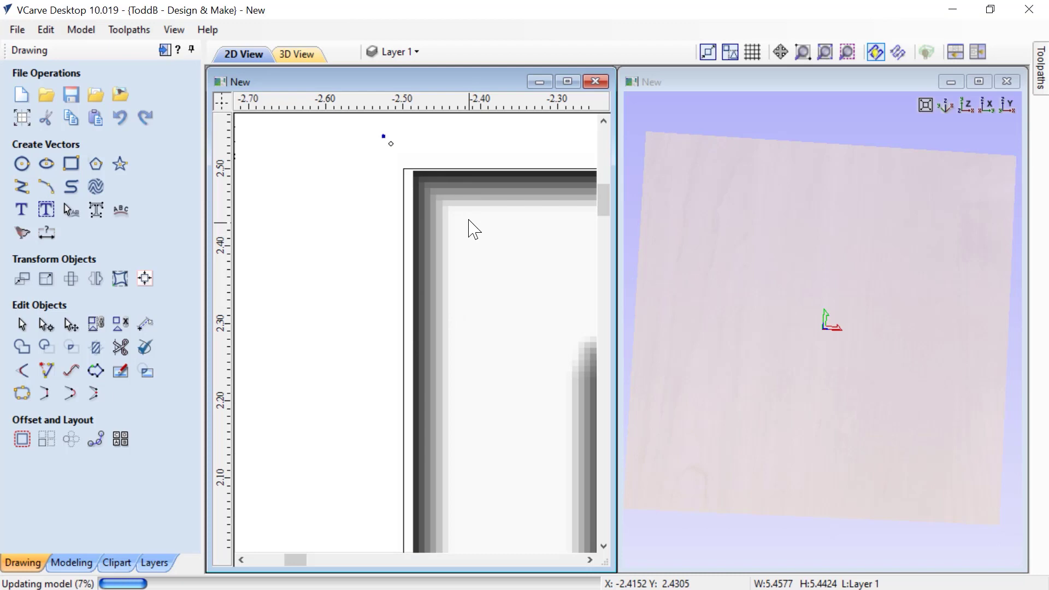
{"action": "key", "text": "Left"}
{"action": "key", "text": "Left"}
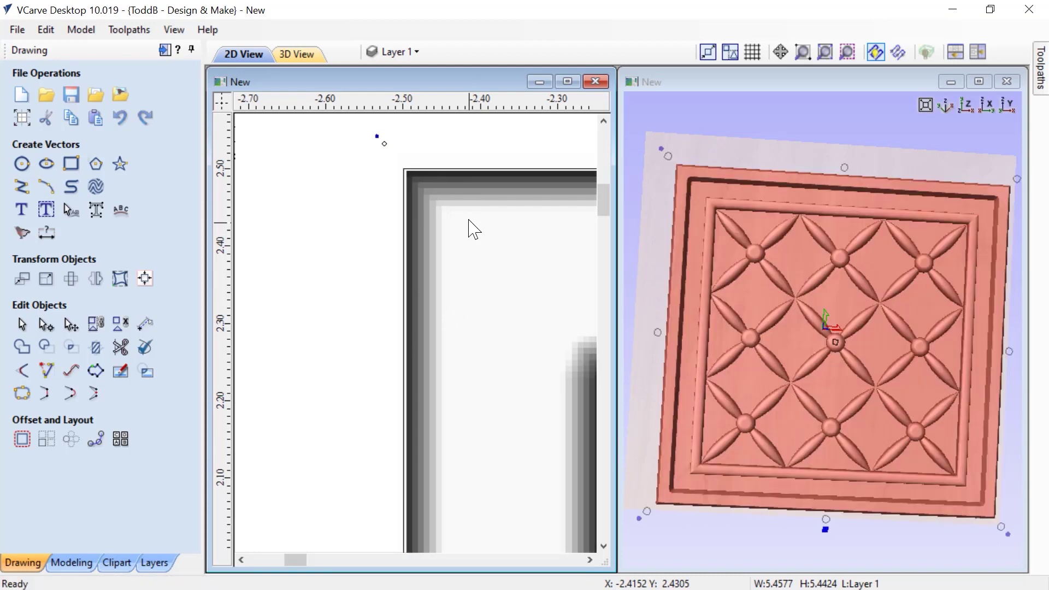
{"action": "scroll", "coordinate": [468, 223], "scroll_direction": "down", "scroll_amount": 5}
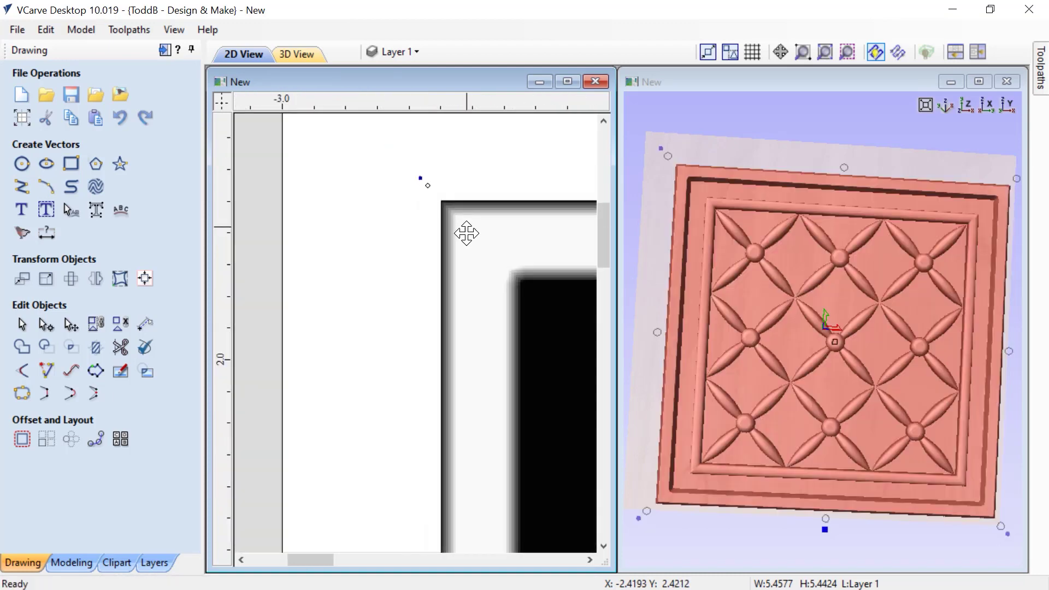
{"action": "scroll", "coordinate": [475, 265], "scroll_direction": "down", "scroll_amount": 3}
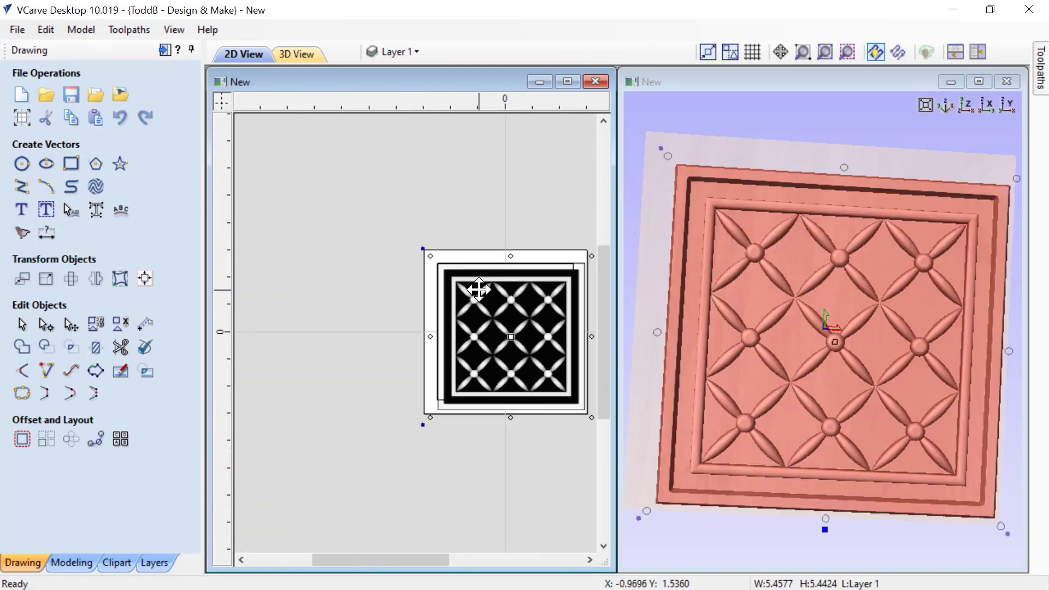
Step: Set Level 1's mirror mode to Top Left Quadrant and enlarge the texture panel to about 6.68 by 6.66 inches from its upper-left corner
{"action": "double_click", "coordinate": [590, 559]}
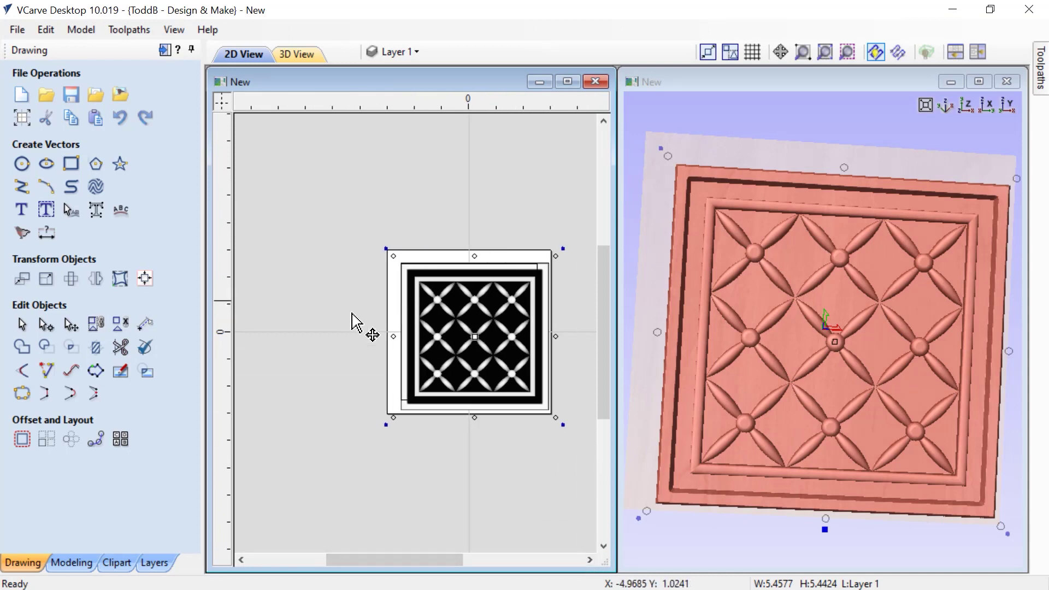
{"action": "left_click", "coordinate": [79, 563]}
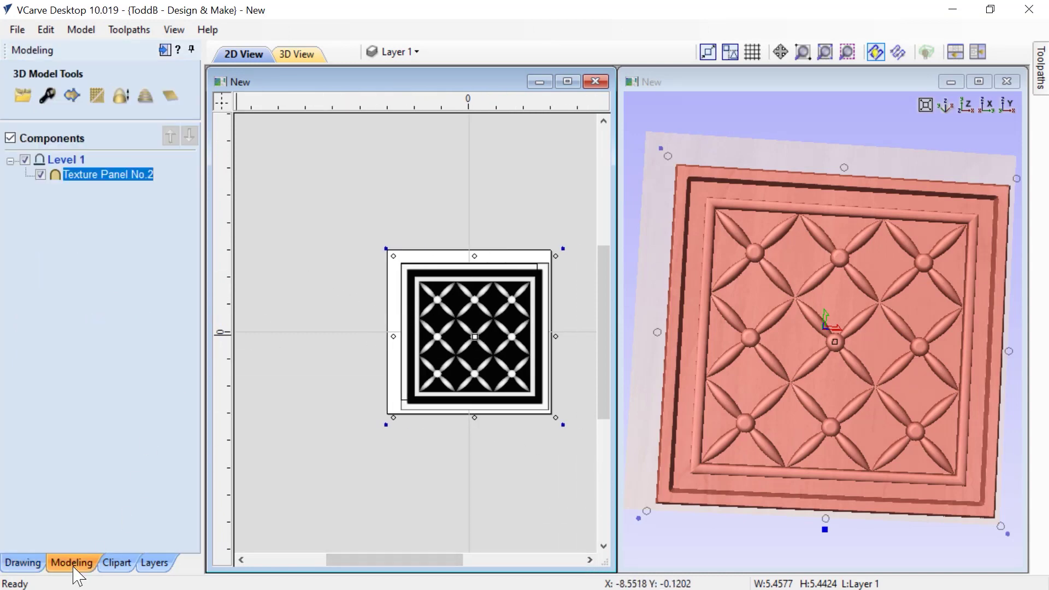
{"action": "right_click", "coordinate": [54, 162]}
{"action": "mouse_move", "coordinate": [128, 269]}
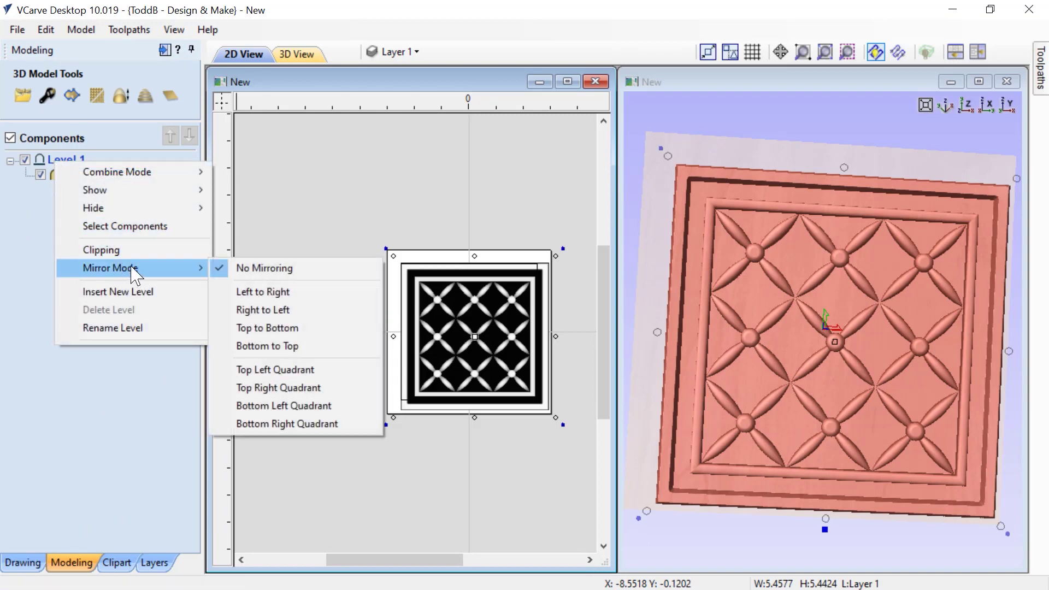
{"action": "left_click", "coordinate": [293, 373]}
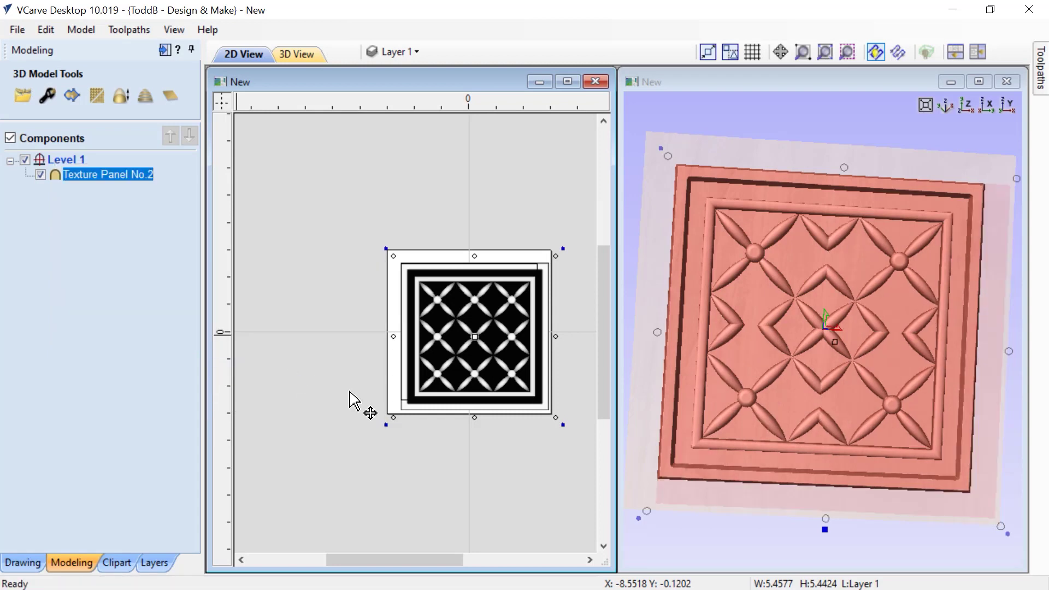
{"action": "left_click_drag", "start_coordinate": [563, 424], "coordinate": [582, 467]}
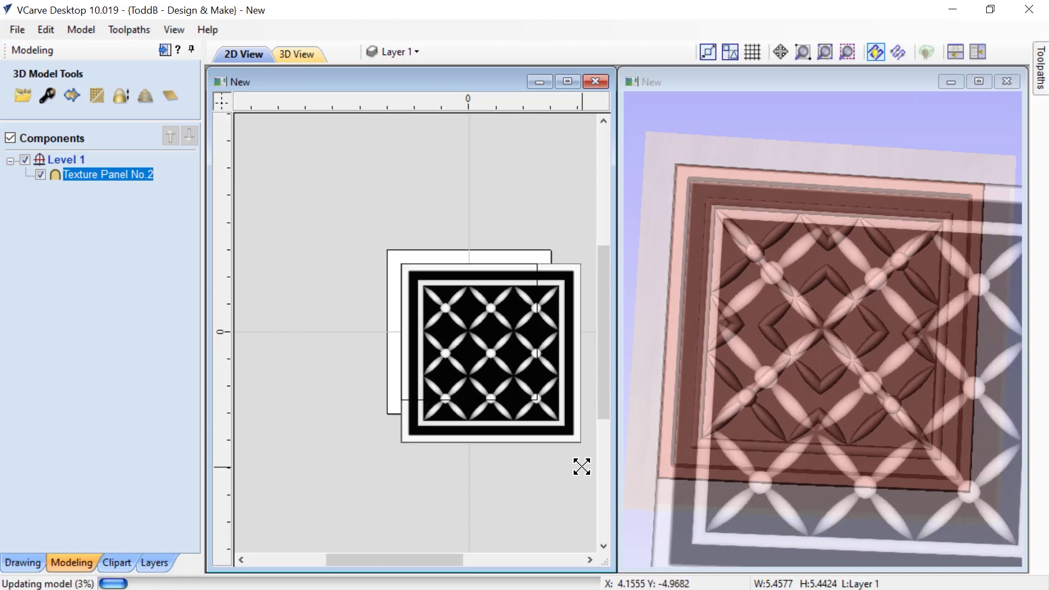
{"action": "left_click", "coordinate": [590, 561]}
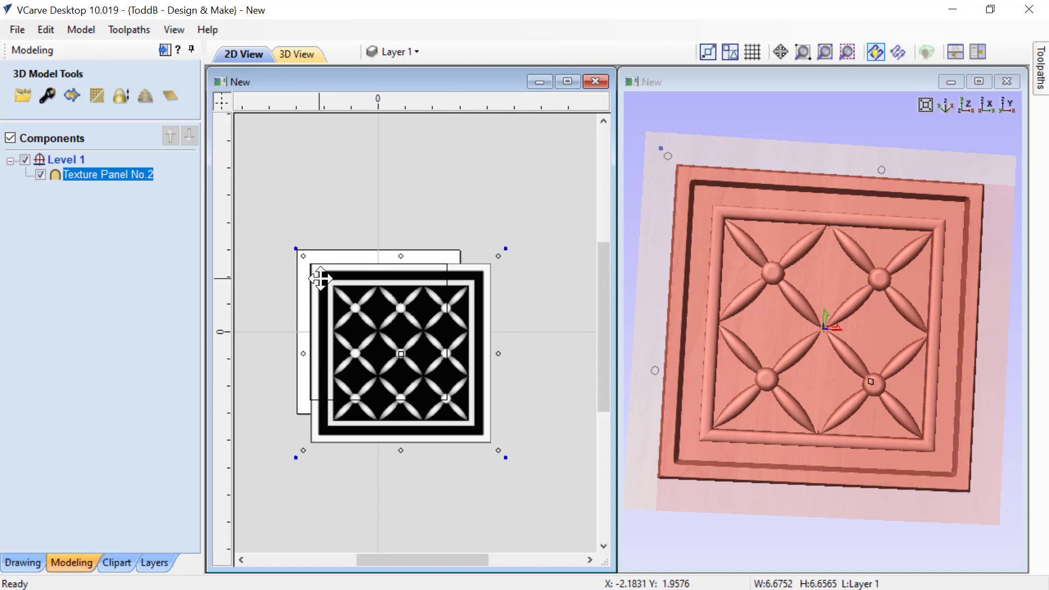
Step: Change Layer 1's vector color to lime green so the square stands out against the panel
{"action": "left_click", "coordinate": [403, 57]}
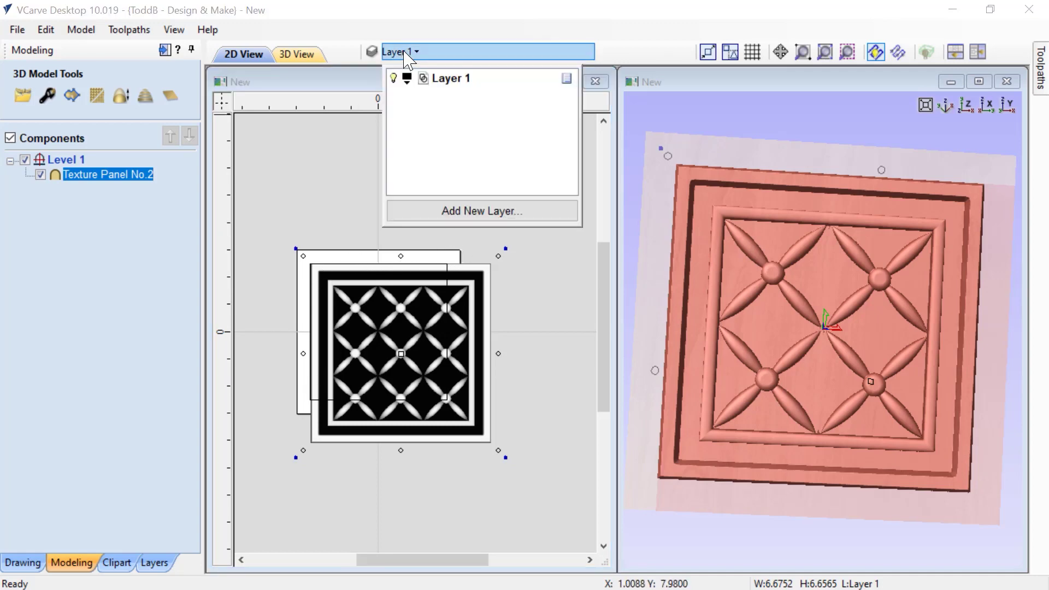
{"action": "left_click", "coordinate": [407, 83]}
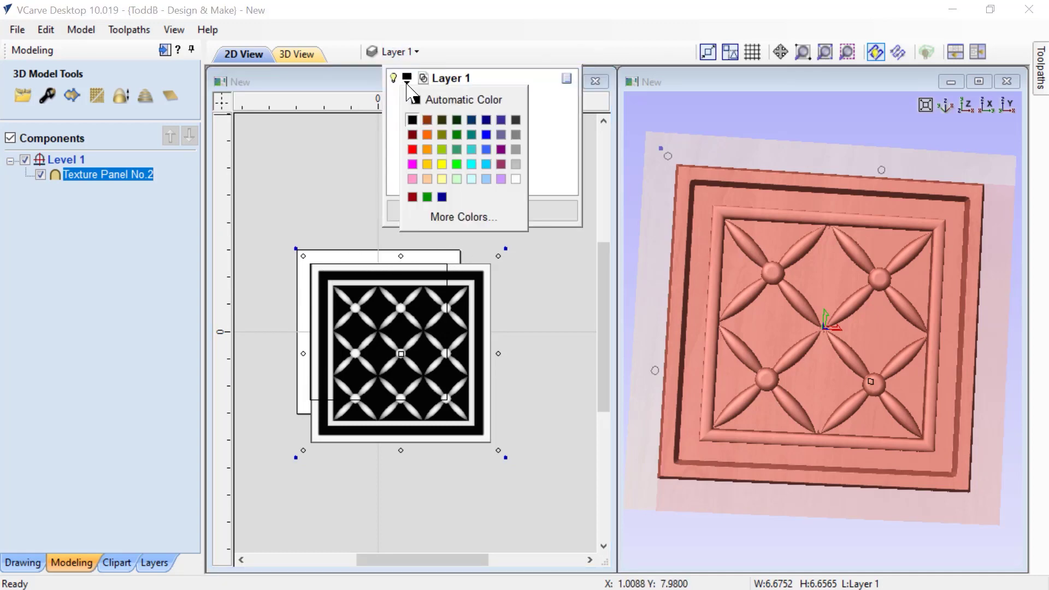
{"action": "left_click", "coordinate": [442, 149]}
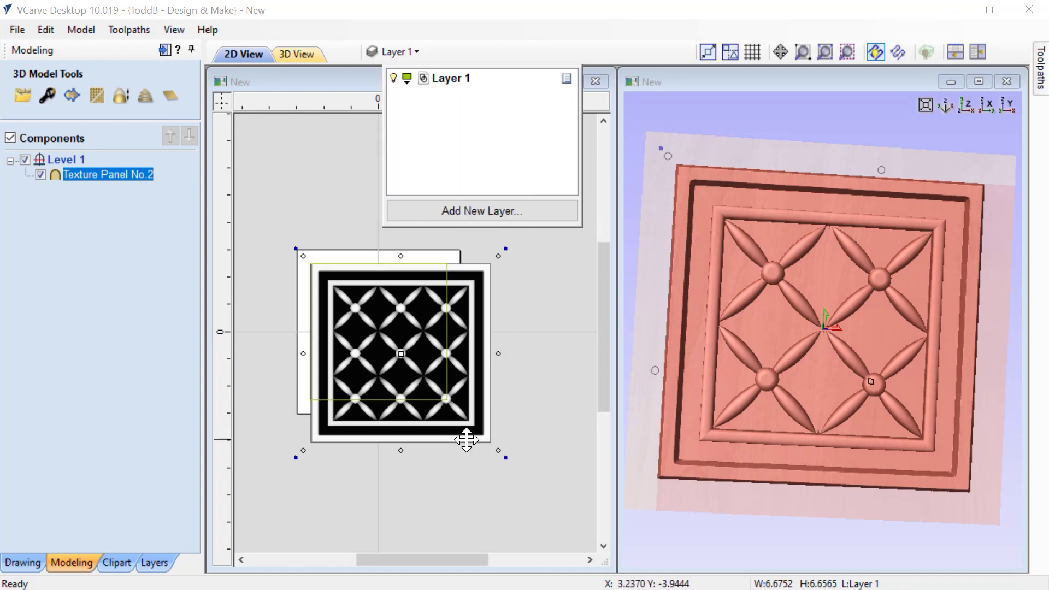
Step: Undo a slight leftward shift of the texture panel and enlarge it from its upper-left corner to about 8.32 by 8.29 inches
{"action": "left_click_drag", "start_coordinate": [465, 435], "coordinate": [461, 435]}
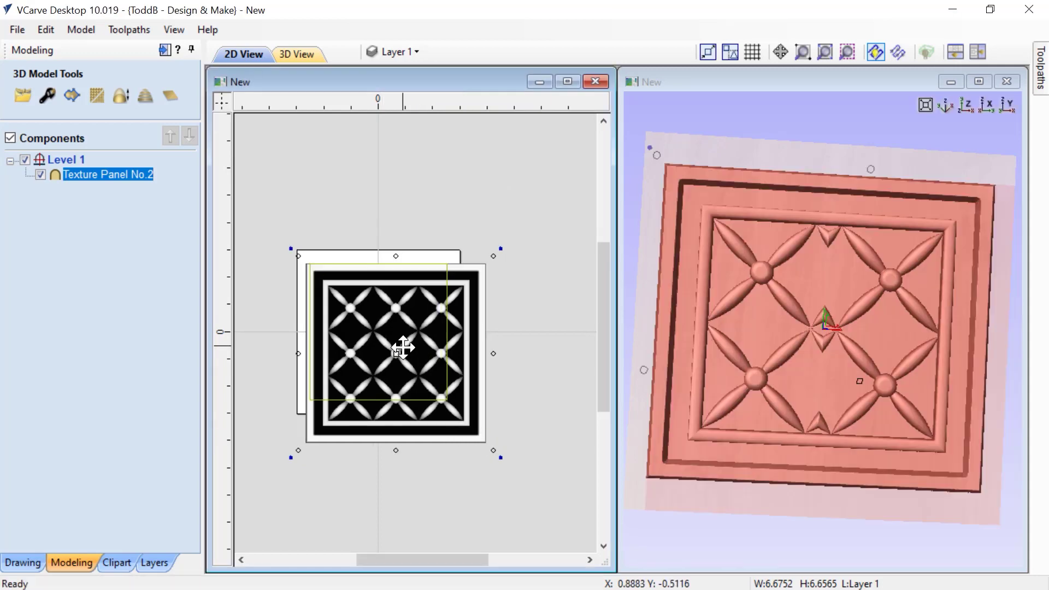
{"action": "key", "text": "ctrl+z"}
{"action": "left_click", "coordinate": [465, 418]}
{"action": "left_click_drag", "start_coordinate": [499, 450], "coordinate": [538, 505]}
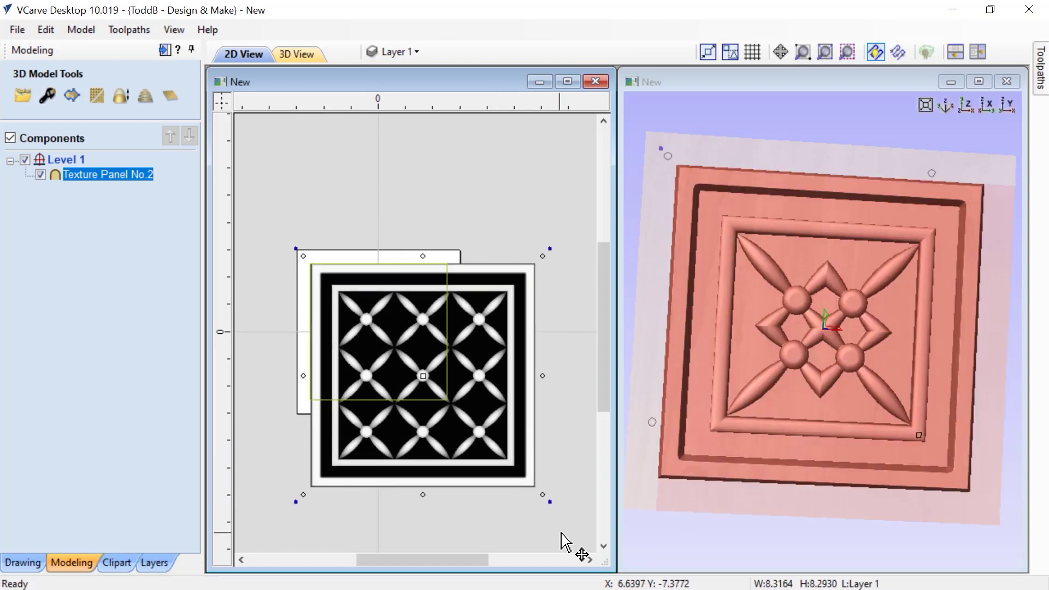
{"action": "left_click", "coordinate": [590, 560]}
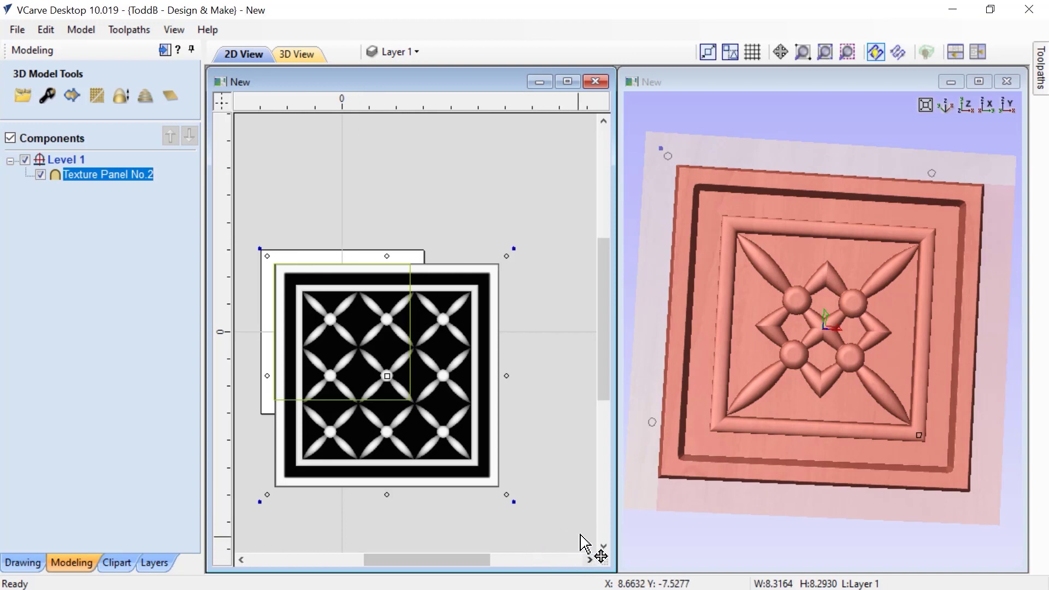
Step: Enlarge the texture panel to about 10.10 by 10.07 inches, centring a single flower in the mirrored model, and deselect it
{"action": "left_click", "coordinate": [604, 546]}
{"action": "left_click", "coordinate": [604, 546]}
{"action": "left_click_drag", "start_coordinate": [508, 426], "coordinate": [534, 460]}
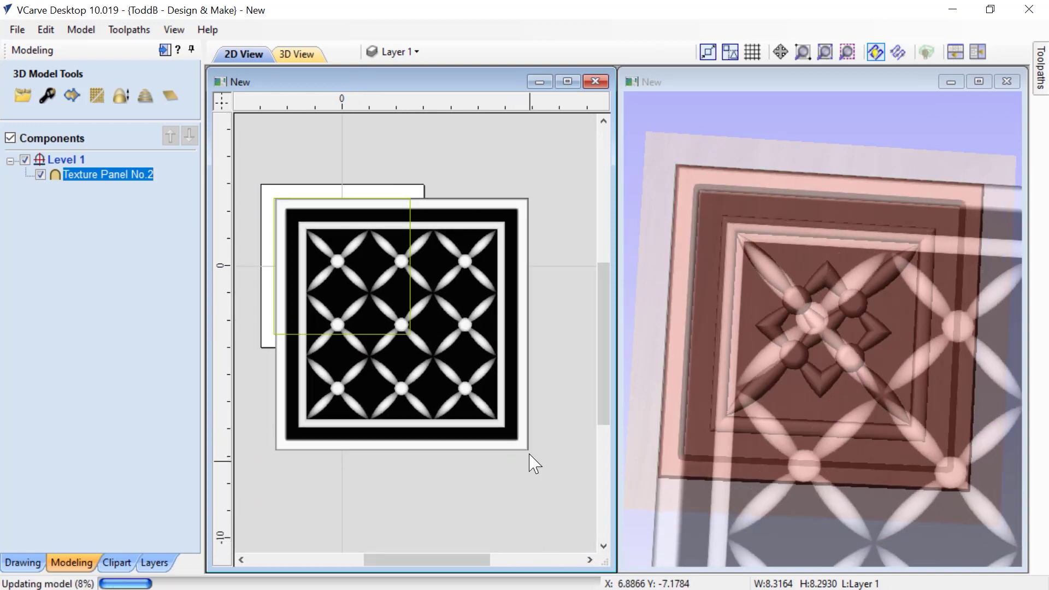
{"action": "left_click_drag", "start_coordinate": [536, 457], "coordinate": [542, 469]}
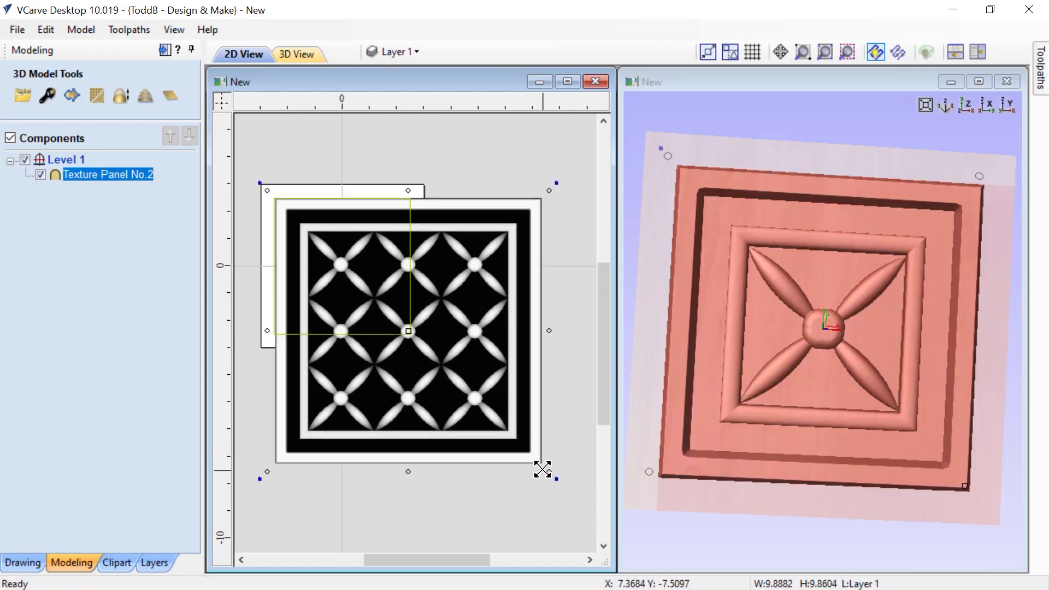
{"action": "left_click_drag", "start_coordinate": [550, 475], "coordinate": [552, 476]}
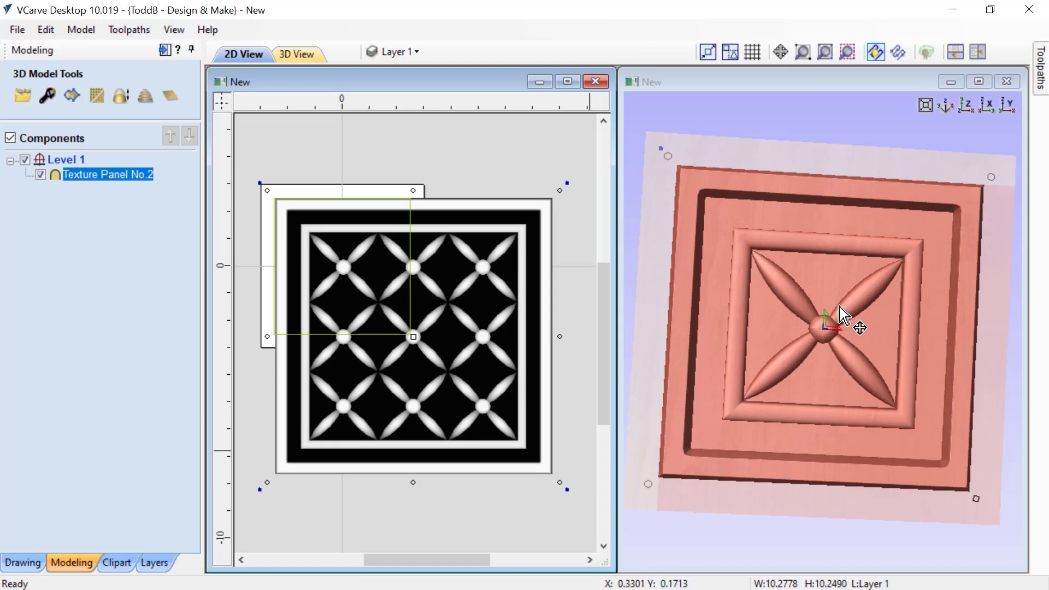
{"action": "left_click_drag", "start_coordinate": [557, 481], "coordinate": [551, 471]}
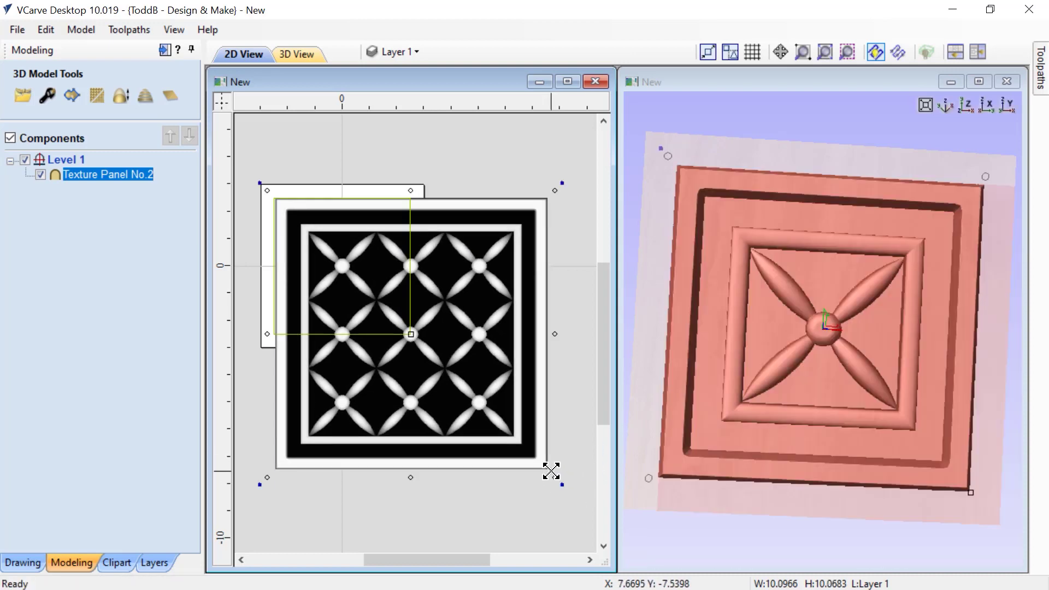
{"action": "left_click", "coordinate": [550, 523]}
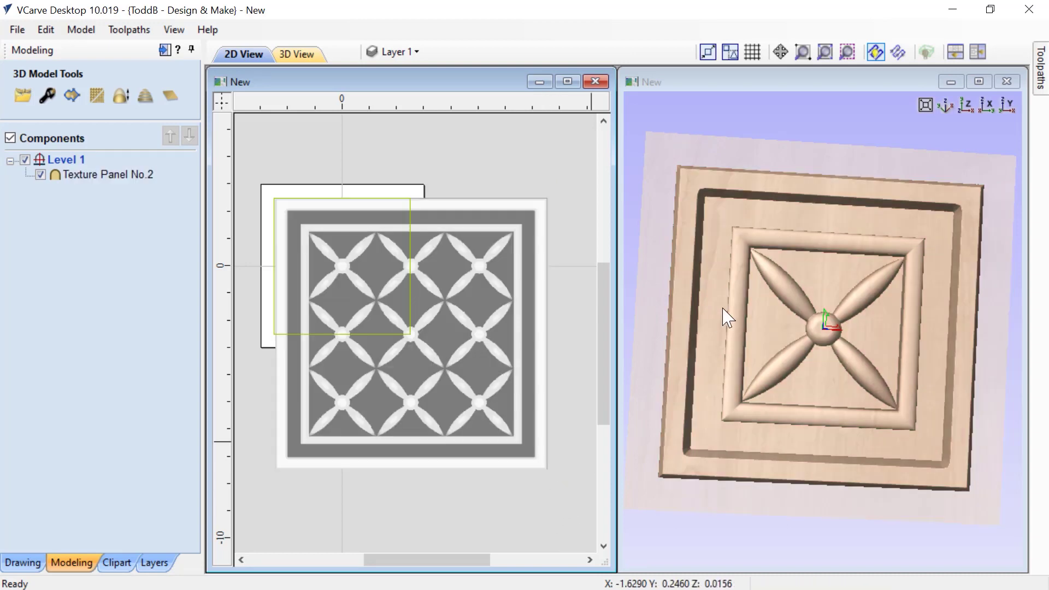
{"action": "left_click_drag", "start_coordinate": [847, 495], "coordinate": [841, 257]}
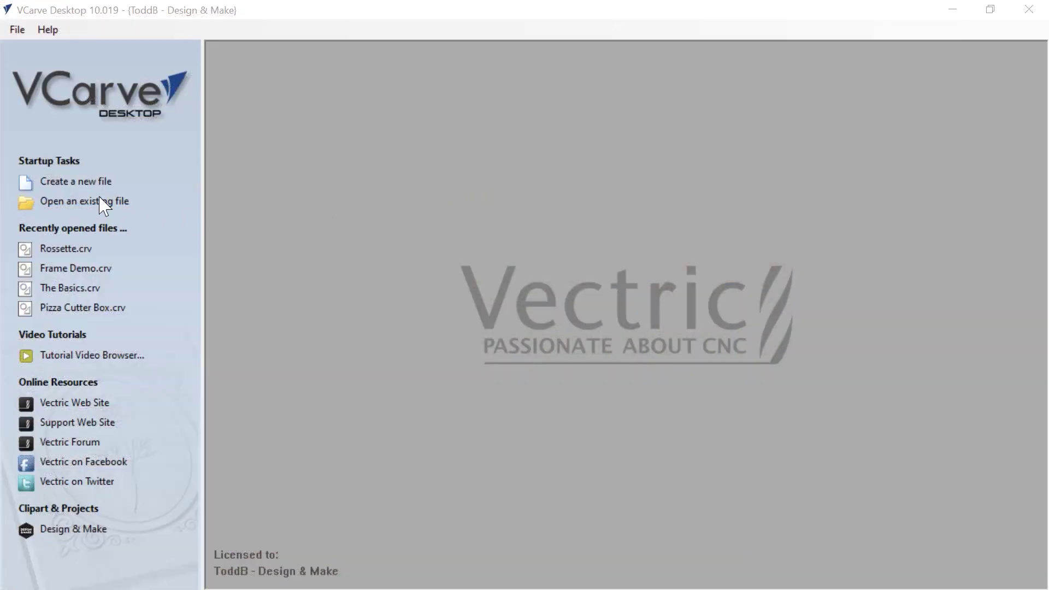
Step: Create a new single-sided job 12 inches wide and 10 inches high with a 0.75-inch thickness
{"action": "left_click", "coordinate": [72, 182]}
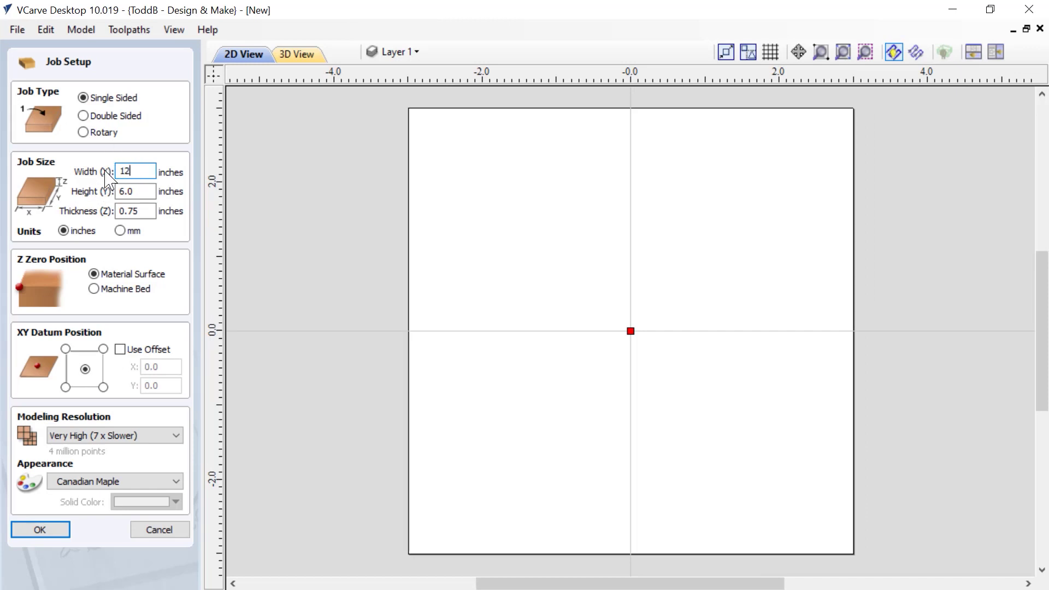
{"action": "key", "text": "Tab"}
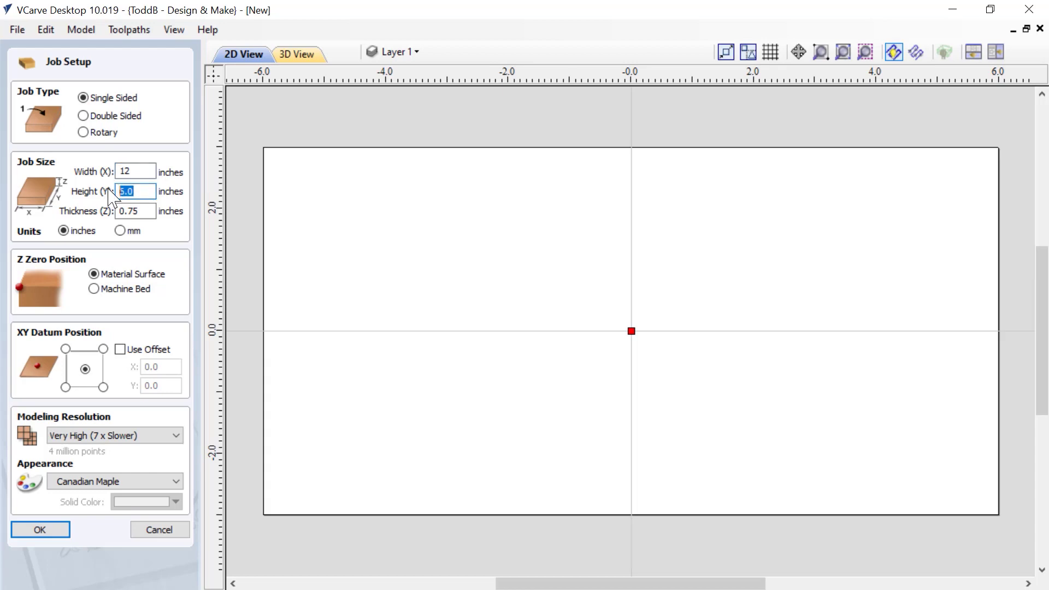
{"action": "type", "text": "10"}
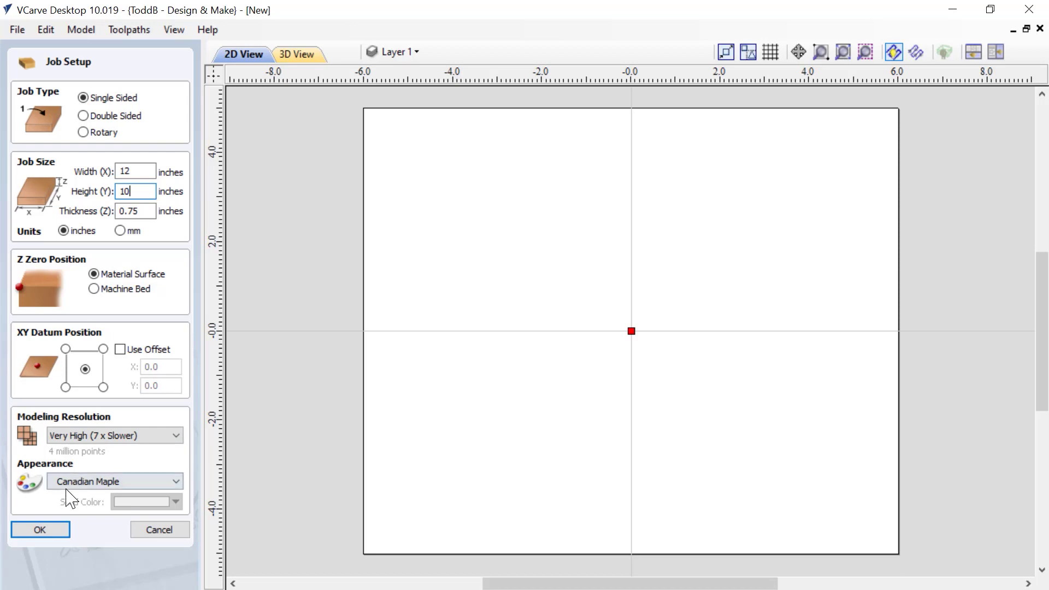
{"action": "left_click", "coordinate": [49, 532]}
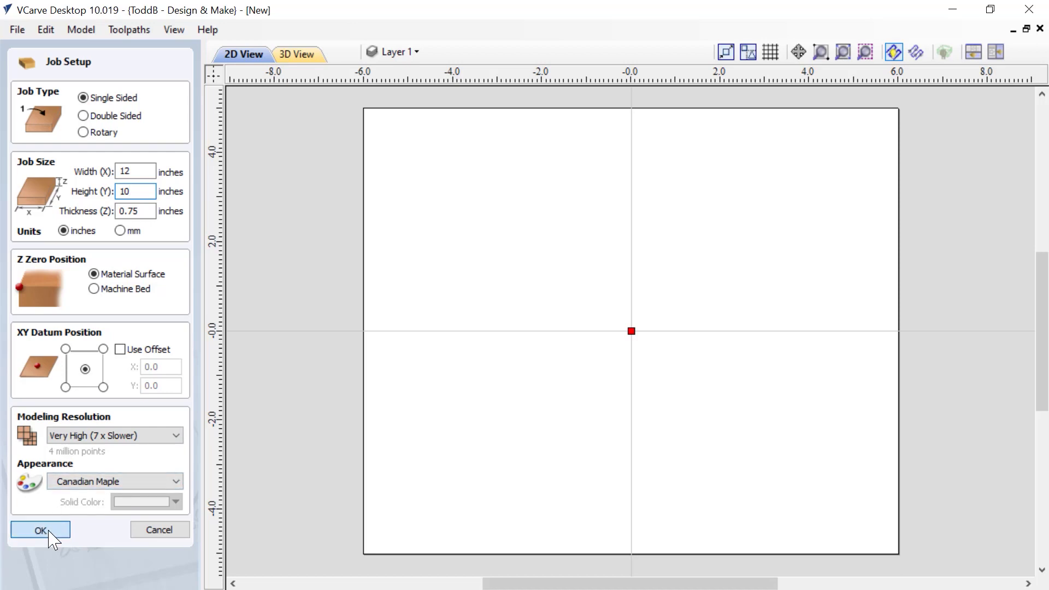
Step: Browse the library clipart folders and open the In The Magical Garden folder
{"action": "left_click", "coordinate": [123, 562]}
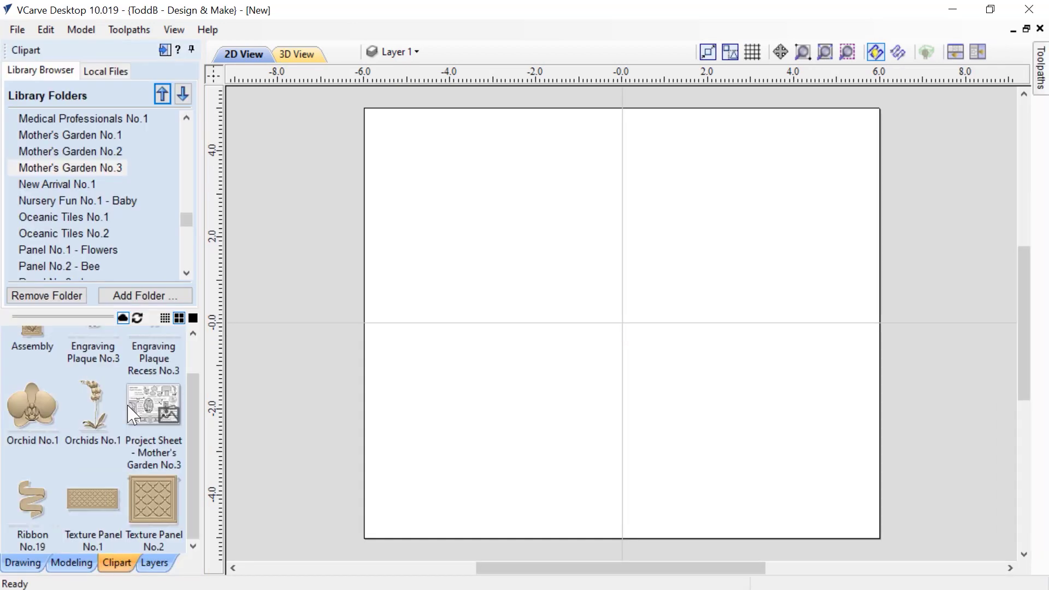
{"action": "scroll", "coordinate": [64, 193], "scroll_direction": "down", "scroll_amount": 7}
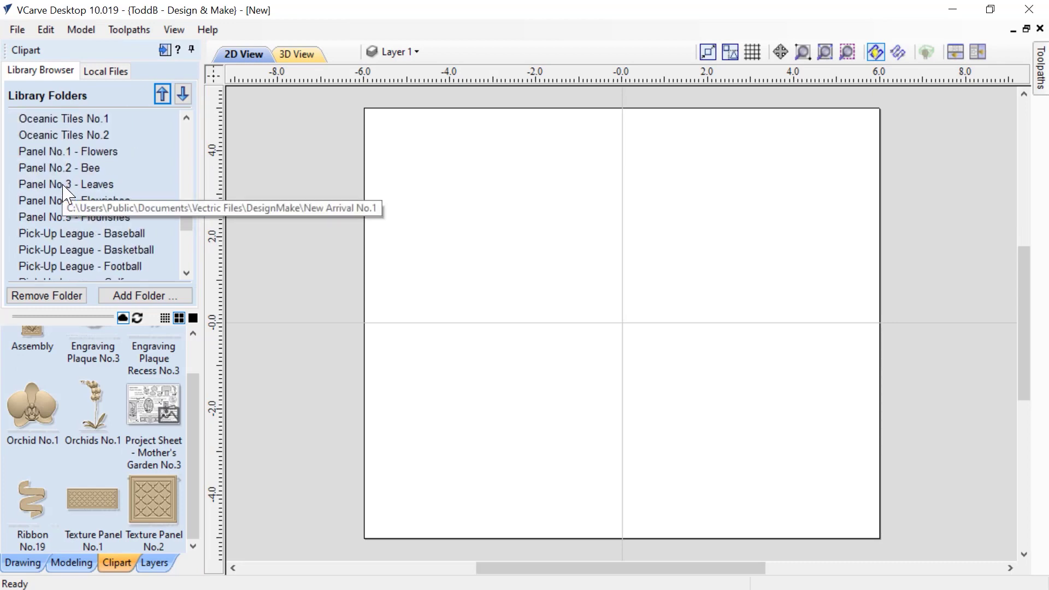
{"action": "scroll", "coordinate": [65, 193], "scroll_direction": "down", "scroll_amount": 8}
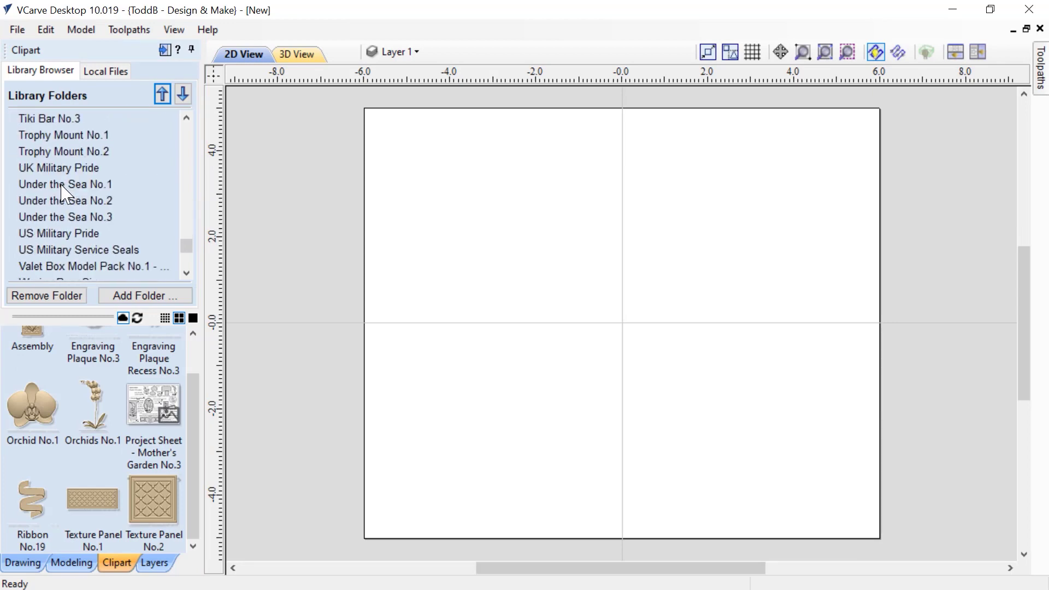
{"action": "scroll", "coordinate": [66, 190], "scroll_direction": "up", "scroll_amount": 9}
{"action": "scroll", "coordinate": [64, 192], "scroll_direction": "up", "scroll_amount": 10}
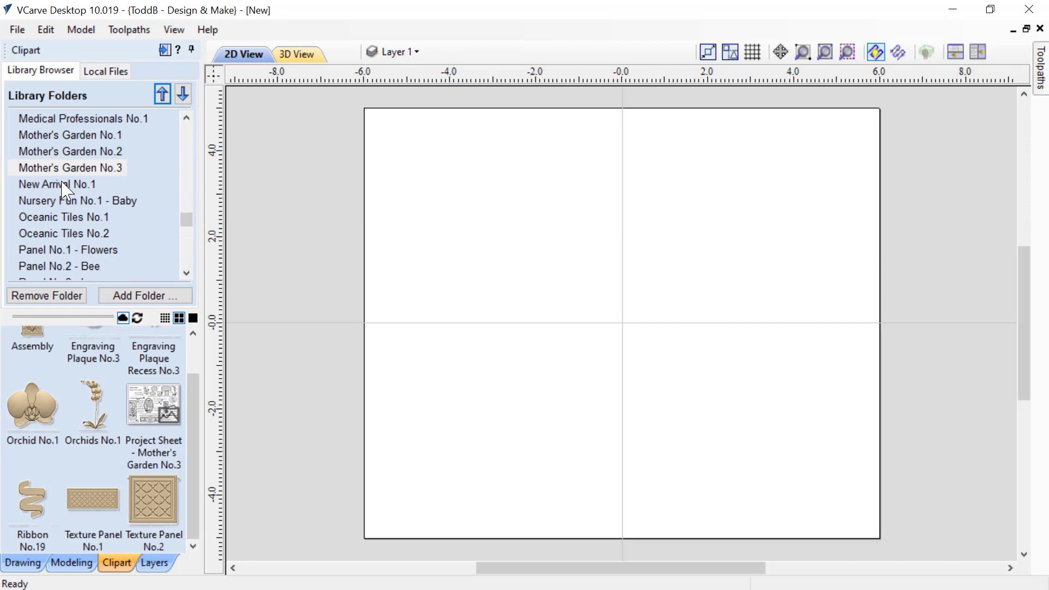
{"action": "left_click", "coordinate": [64, 136]}
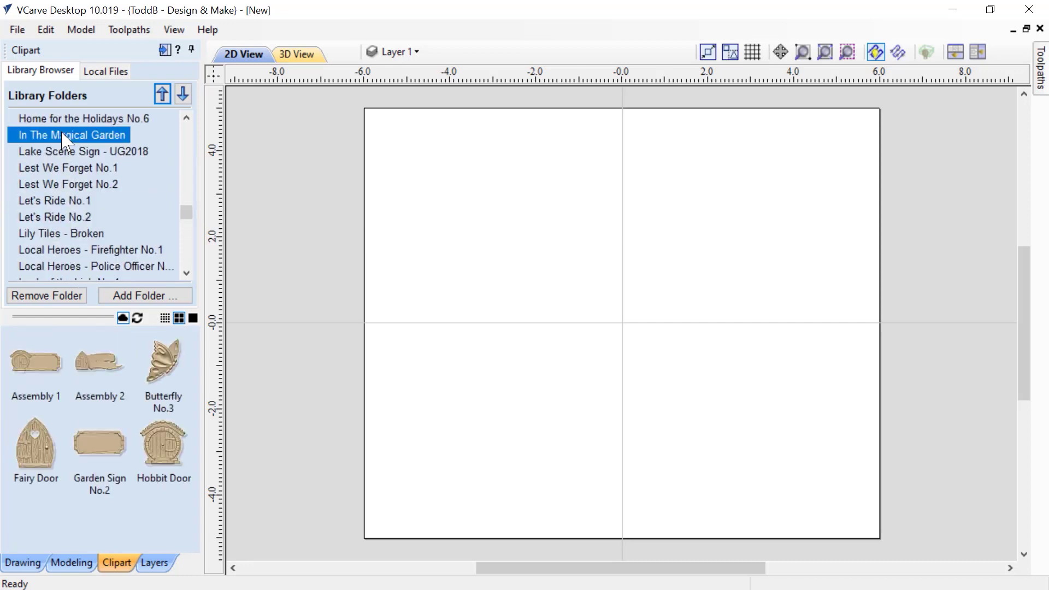
Step: Place the Garden Sign No.2 clipart in the job, enlarge it to about 11.73 by 5.32 inches, and show the 2D and 3D views together
{"action": "double_click", "coordinate": [112, 445]}
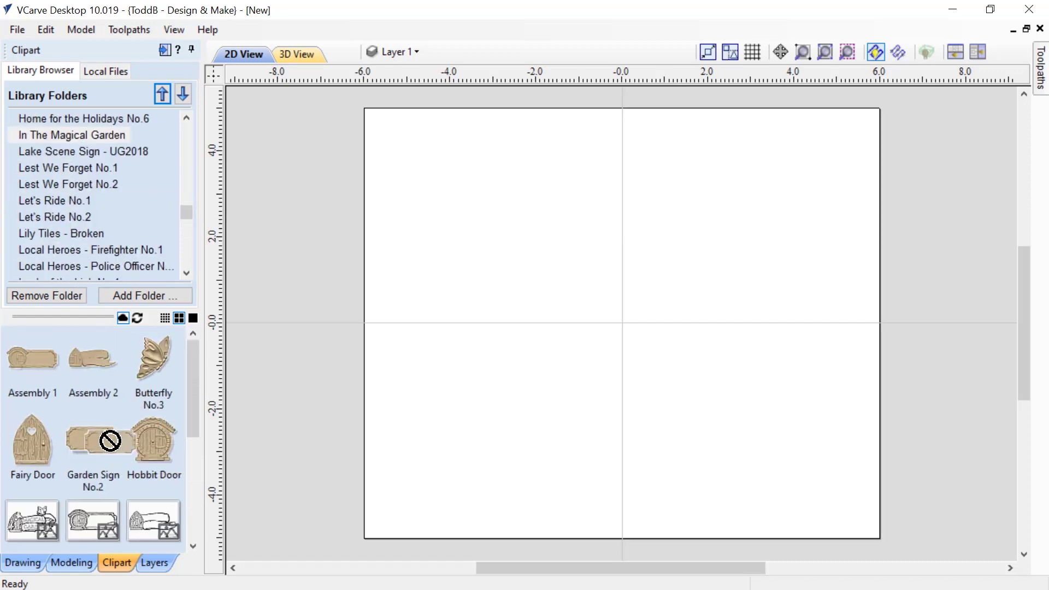
{"action": "left_click_drag", "start_coordinate": [490, 260], "coordinate": [381, 208]}
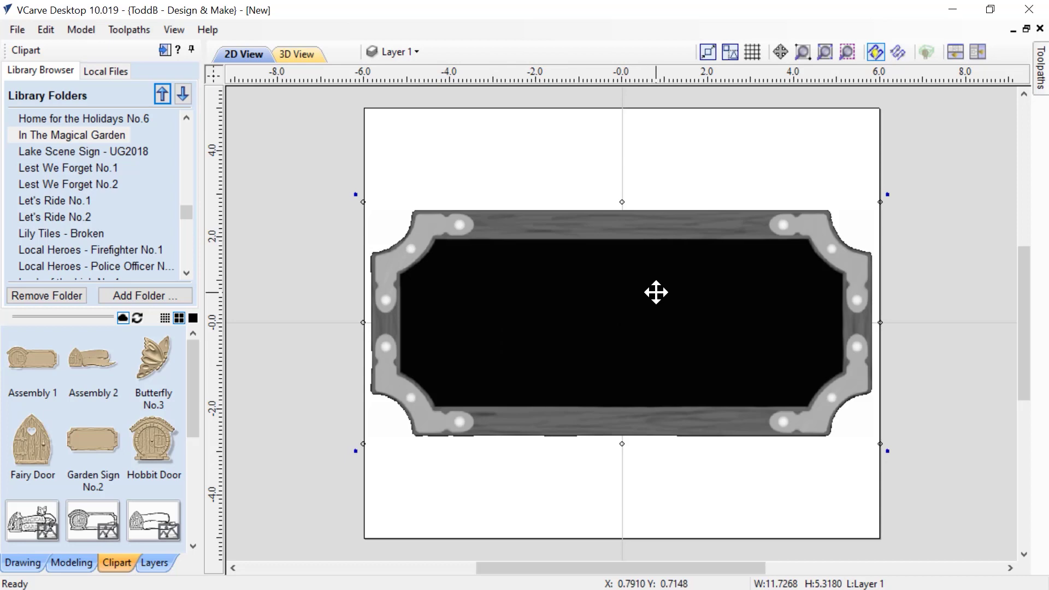
{"action": "left_click", "coordinate": [955, 52]}
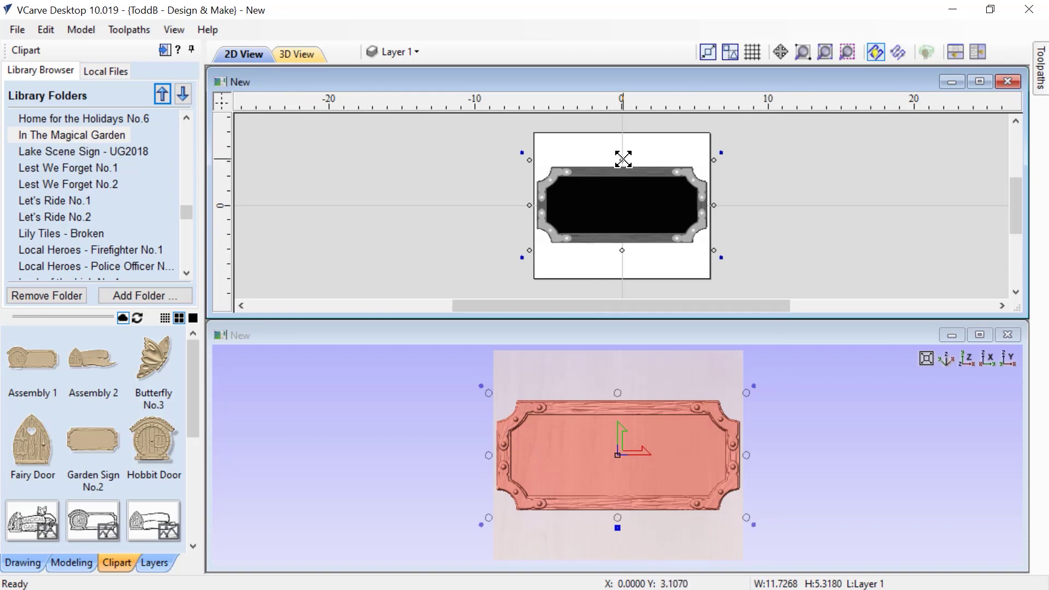
Step: Try stretching the garden sign vertically to about 6.94 inches high, and undo the stretch
{"action": "left_click_drag", "start_coordinate": [623, 160], "coordinate": [623, 159]}
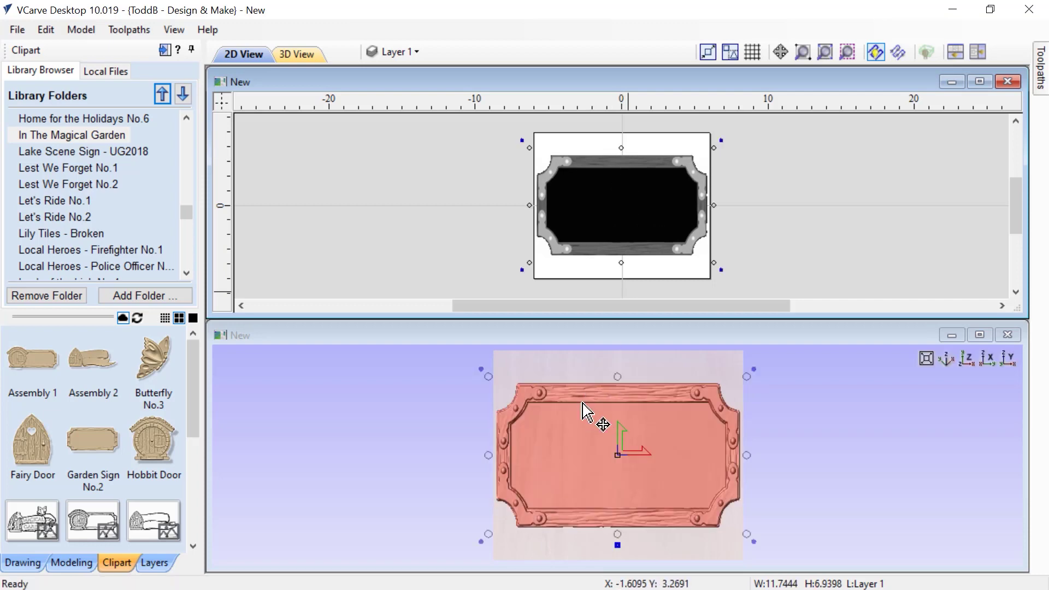
{"action": "key", "text": "ctrl+z"}
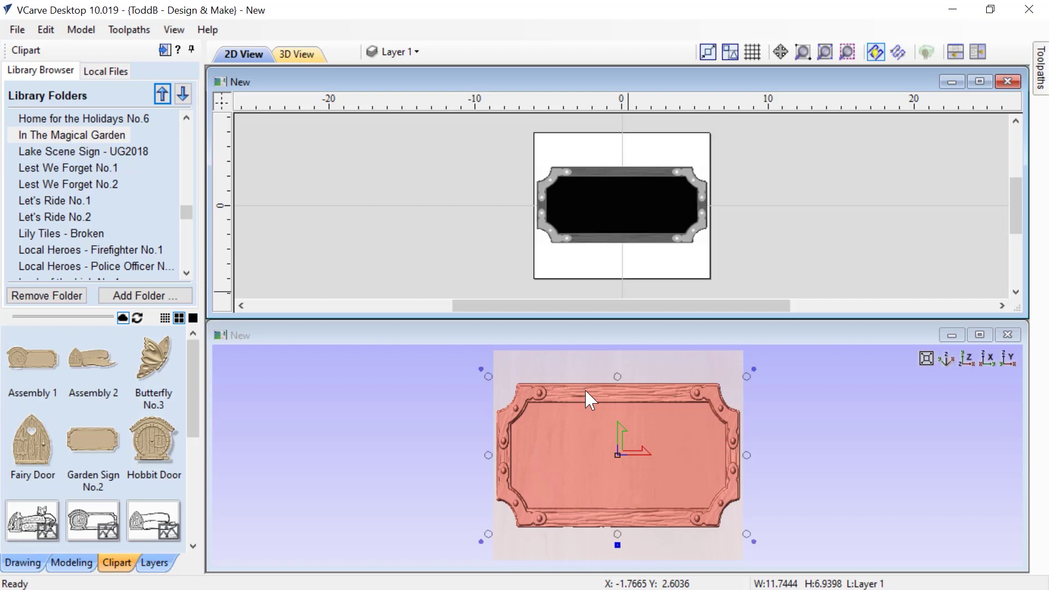
Step: Set the mirror mode of Level 1, which holds the garden sign, to Top to Bottom
{"action": "left_click", "coordinate": [72, 568]}
{"action": "right_click", "coordinate": [74, 159]}
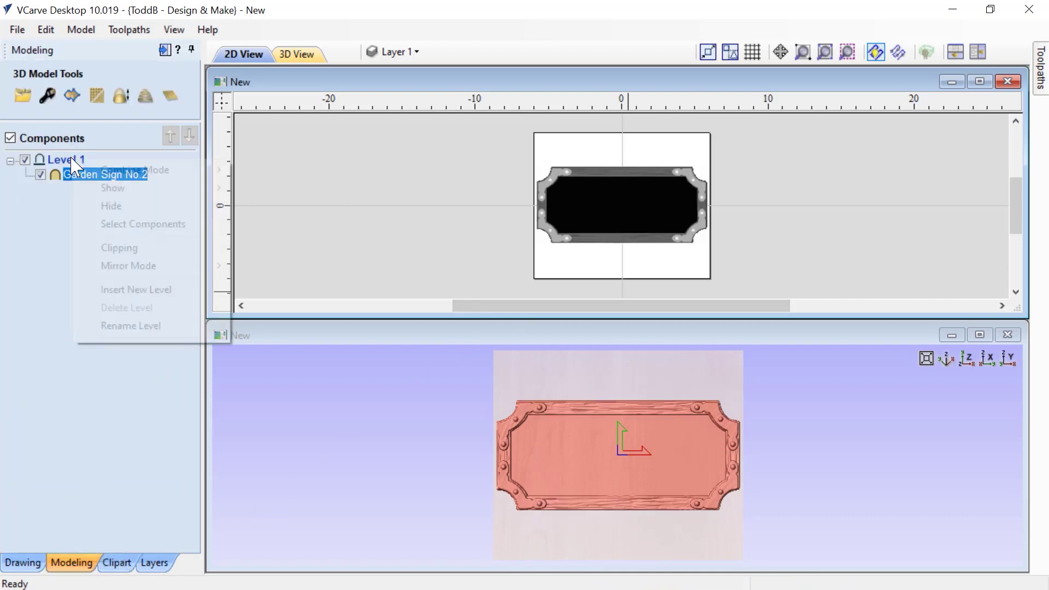
{"action": "mouse_move", "coordinate": [121, 267]}
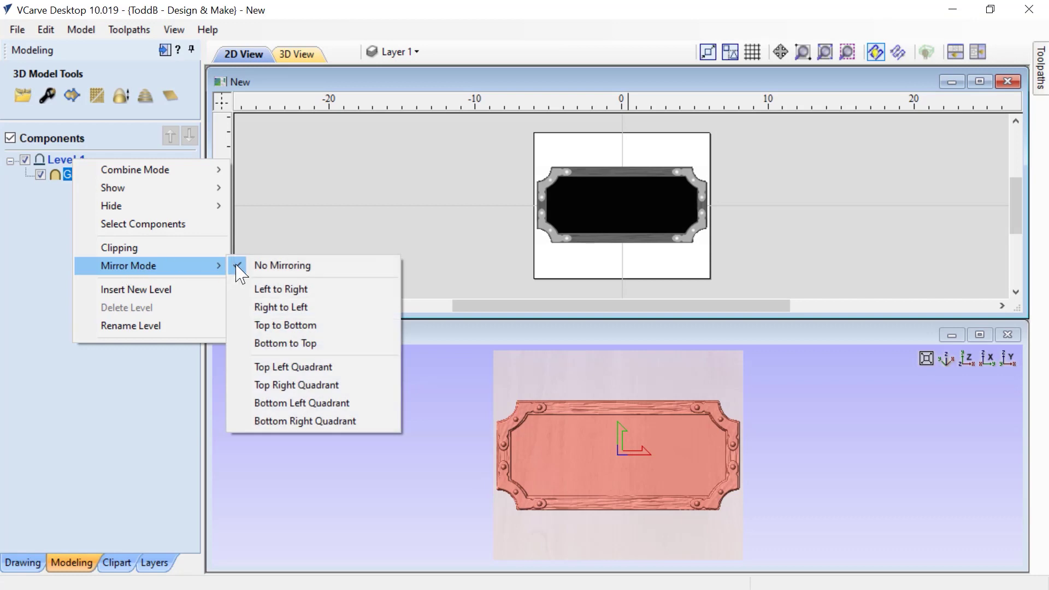
{"action": "left_click", "coordinate": [304, 328]}
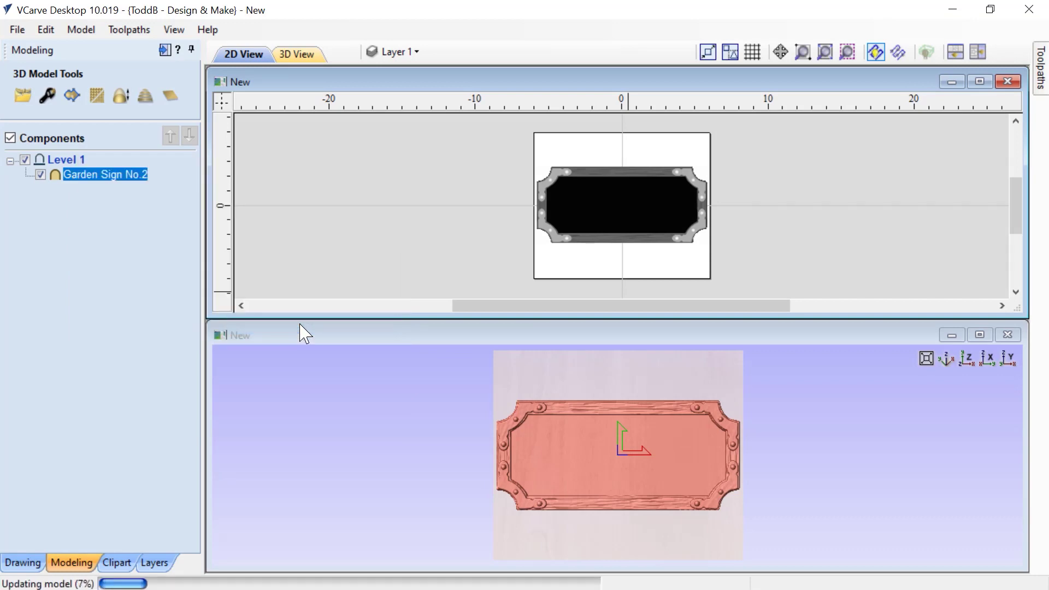
Step: Nudge the garden sign upward in small increments to make the mirrored frame taller, deselect it, and maximize the 3D view
{"action": "left_click", "coordinate": [605, 431]}
{"action": "key", "text": "Up"}
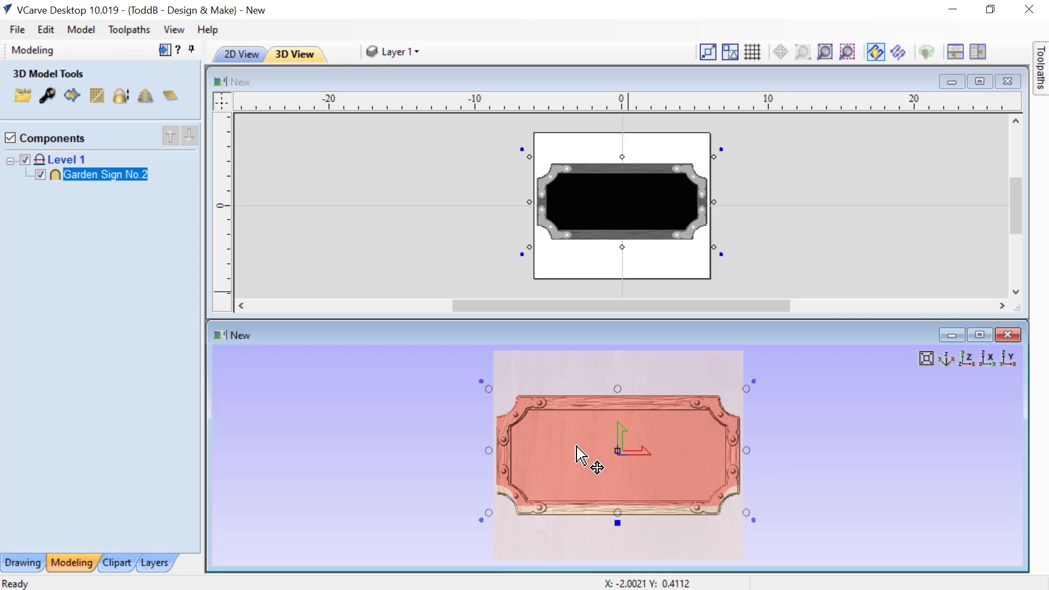
{"action": "key", "text": "Up"}
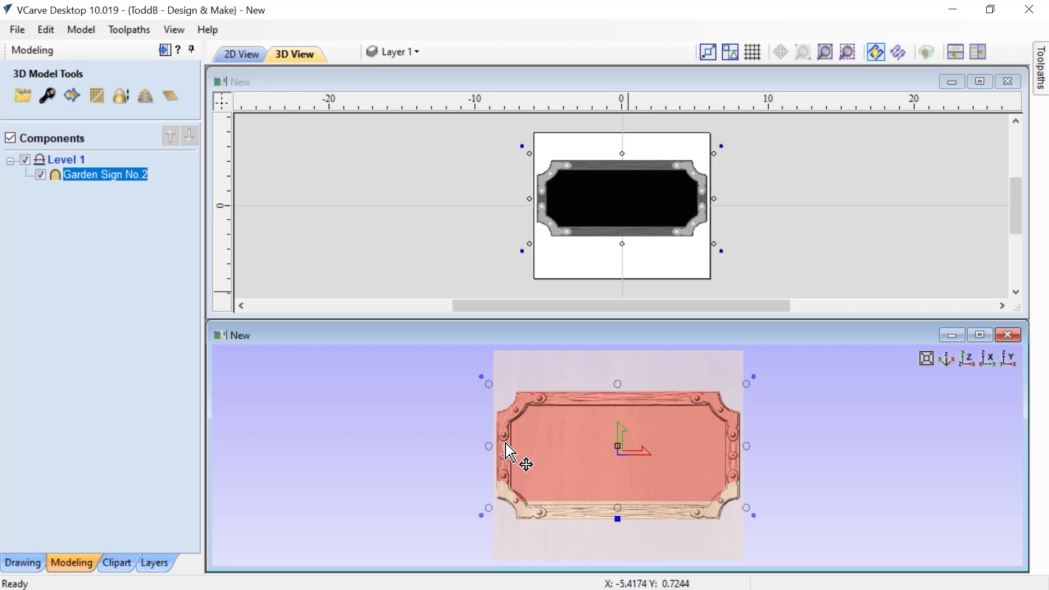
{"action": "scroll", "coordinate": [508, 467], "scroll_direction": "up", "scroll_amount": 1}
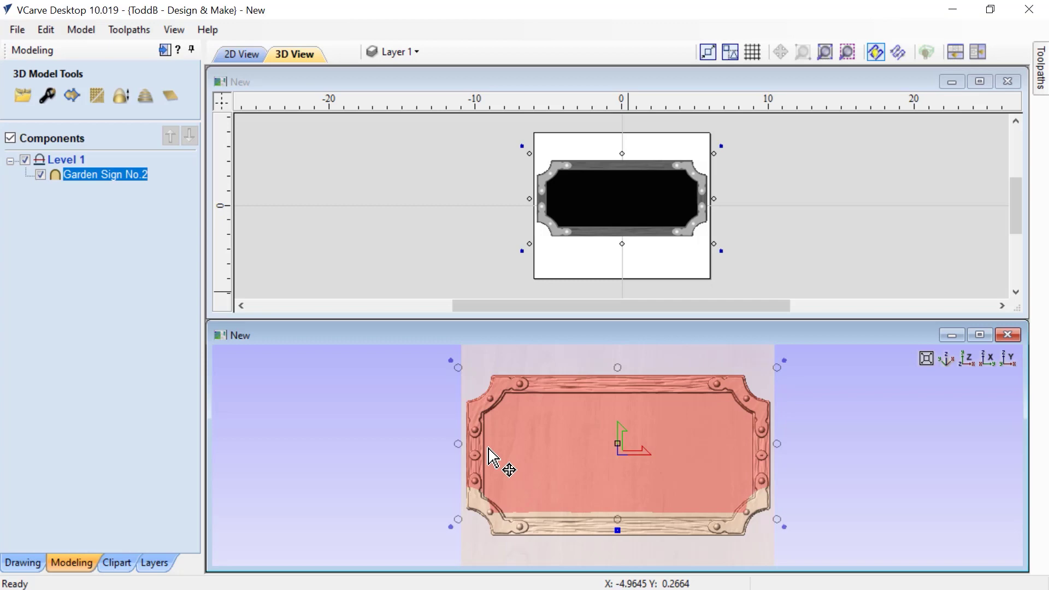
{"action": "key", "text": "Up"}
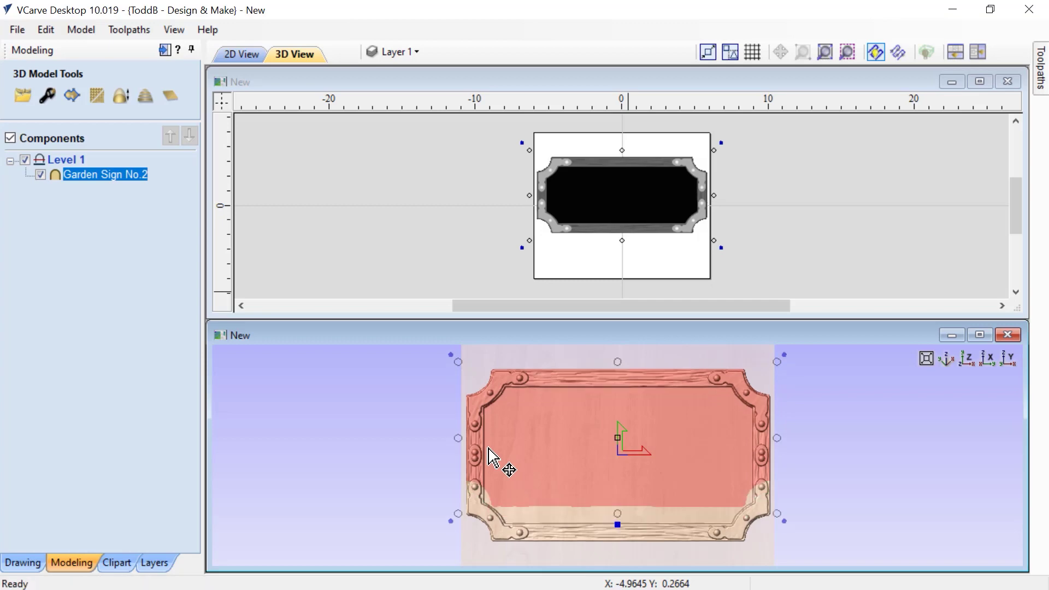
{"action": "key", "text": "Up"}
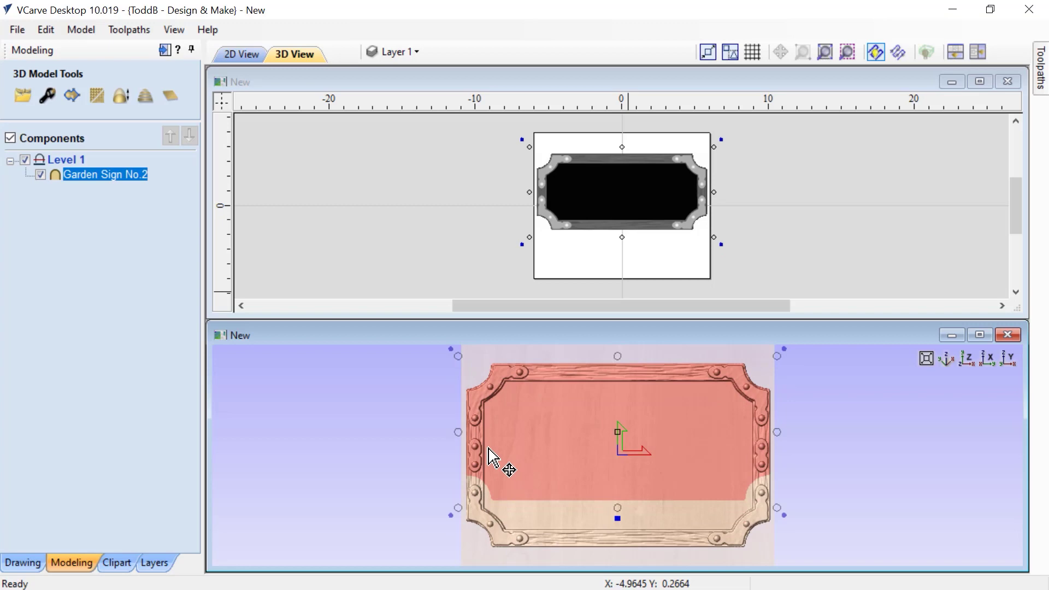
{"action": "key", "text": "Up"}
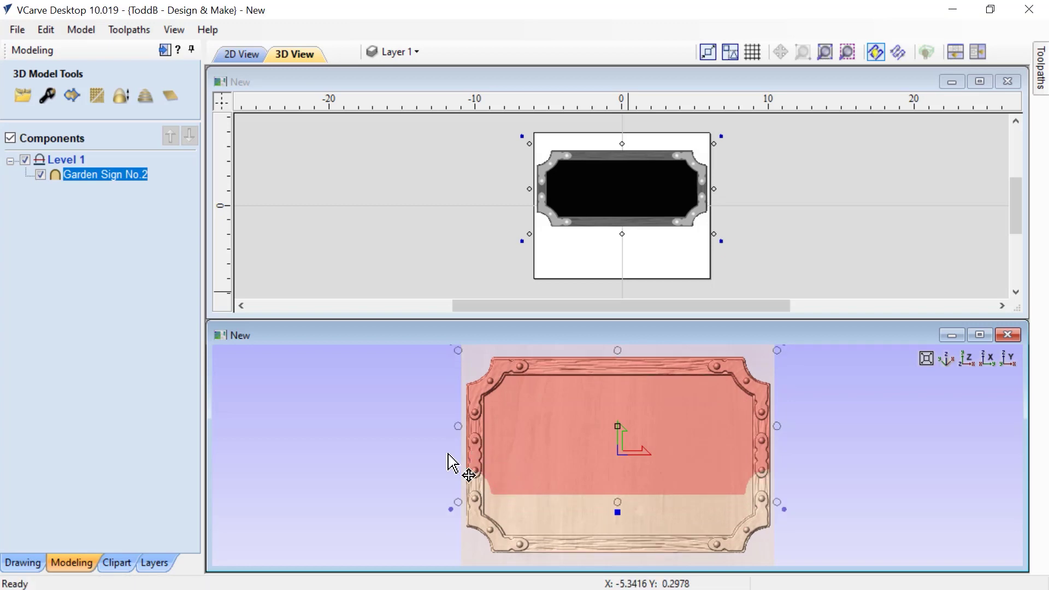
{"action": "left_click", "coordinate": [410, 456]}
{"action": "scroll", "coordinate": [719, 427], "scroll_direction": "down", "scroll_amount": 2}
{"action": "scroll", "coordinate": [670, 514], "scroll_direction": "down", "scroll_amount": 1}
{"action": "scroll", "coordinate": [667, 519], "scroll_direction": "up", "scroll_amount": 1}
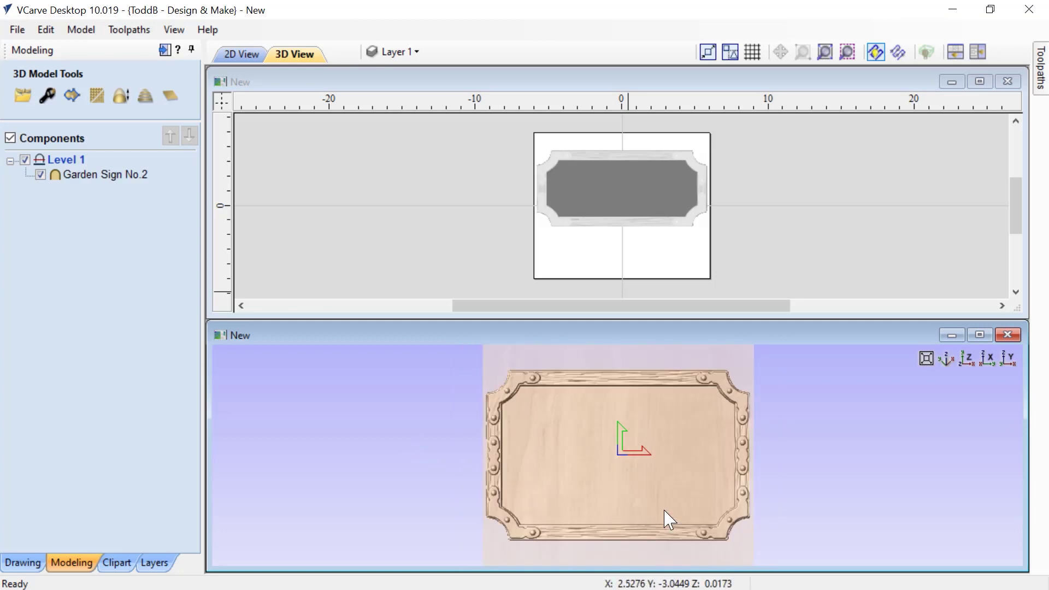
{"action": "left_click", "coordinate": [980, 335]}
{"action": "left_click_drag", "start_coordinate": [556, 525], "coordinate": [673, 432]}
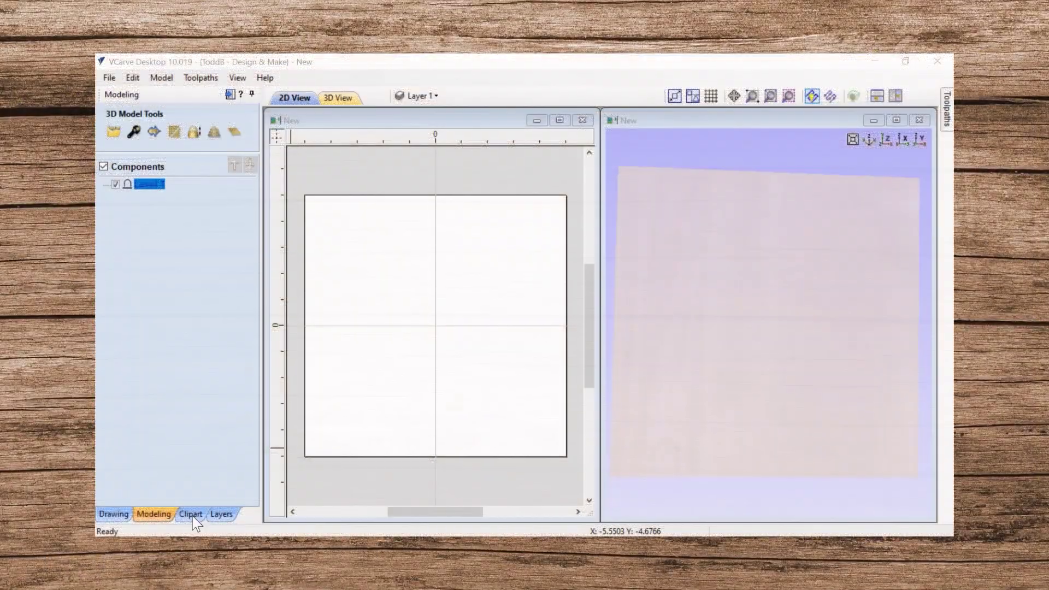
Step: Insert the Decorative Scroll 3 clipart, shift it into the job's upper-left area, and rotate it clockwise so its curl meets the vertical centreline
{"action": "left_click", "coordinate": [198, 509]}
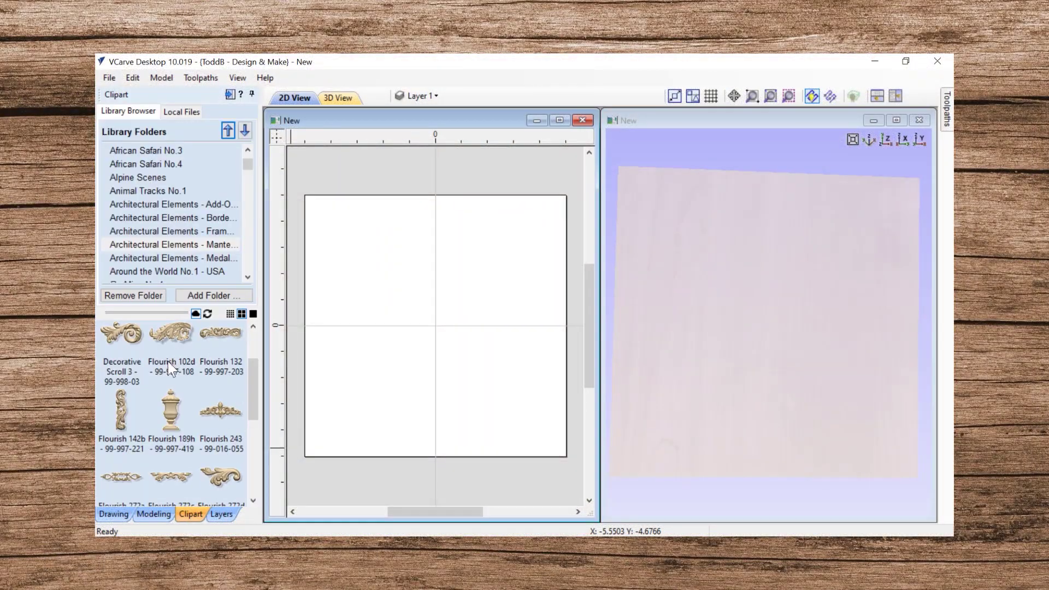
{"action": "double_click", "coordinate": [130, 339]}
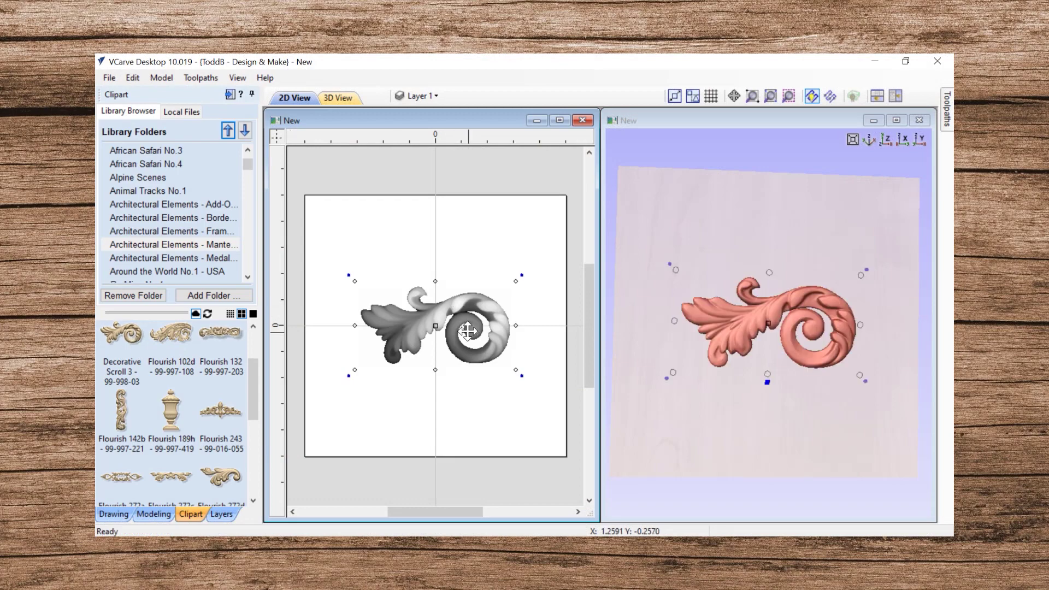
{"action": "left_click_drag", "start_coordinate": [468, 332], "coordinate": [413, 291]}
{"action": "left_click_drag", "start_coordinate": [464, 240], "coordinate": [459, 278]}
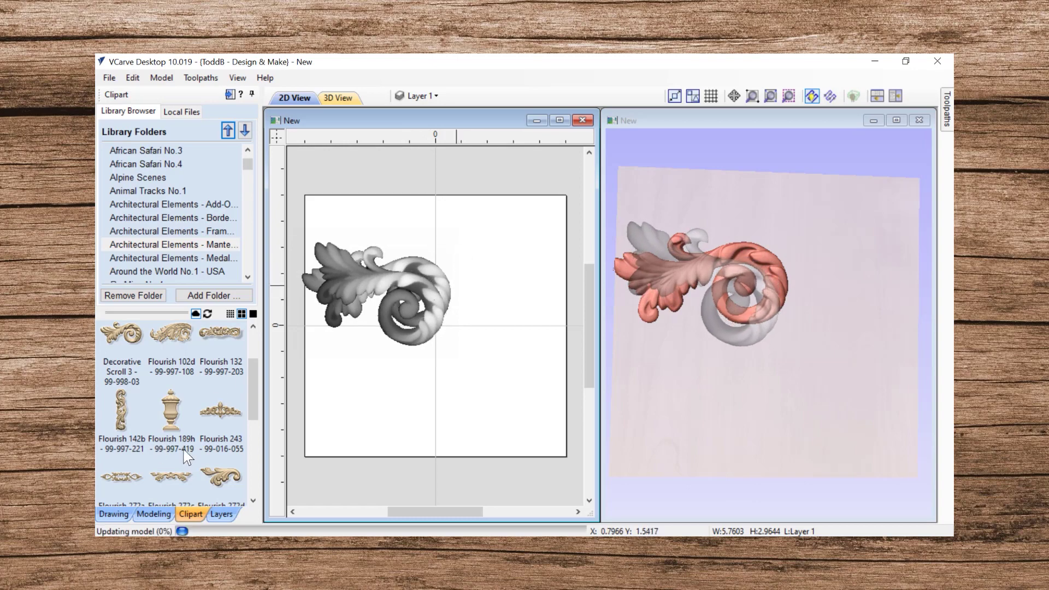
Step: Set Level 1's mirror mode to Left to Right to reflect the decorative scroll across the vertical centreline
{"action": "left_click", "coordinate": [152, 514]}
{"action": "right_click", "coordinate": [139, 184]}
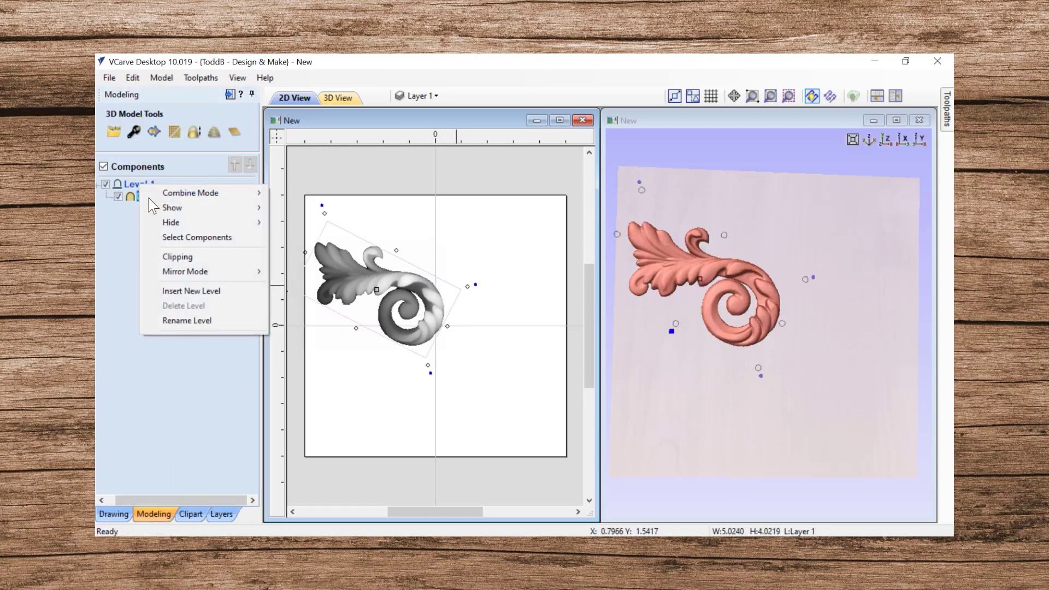
{"action": "mouse_move", "coordinate": [173, 273]}
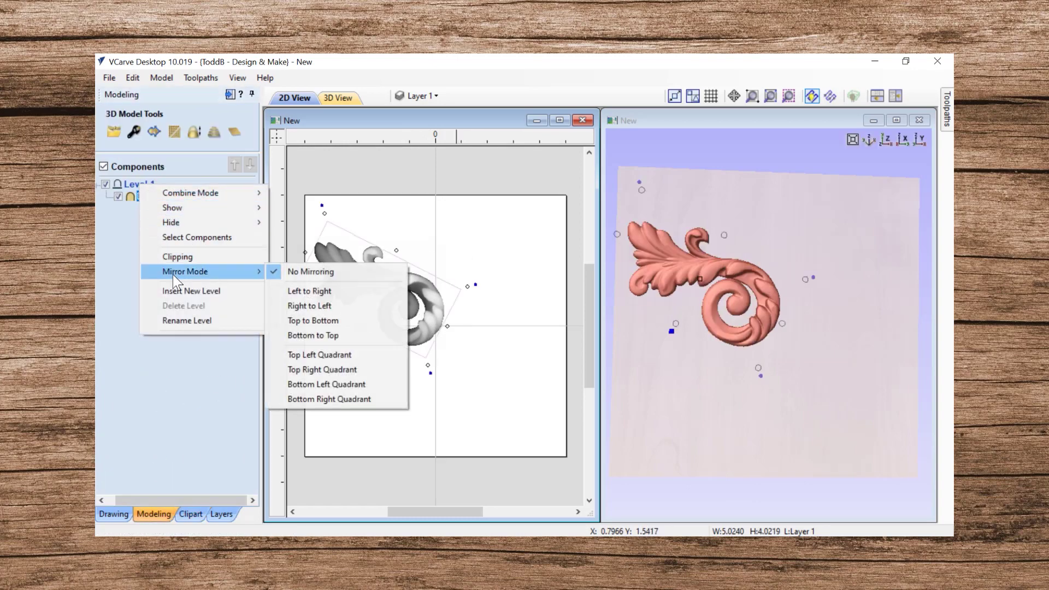
{"action": "left_click", "coordinate": [319, 290]}
{"action": "left_click", "coordinate": [438, 393]}
{"action": "left_click_drag", "start_coordinate": [631, 368], "coordinate": [762, 386]}
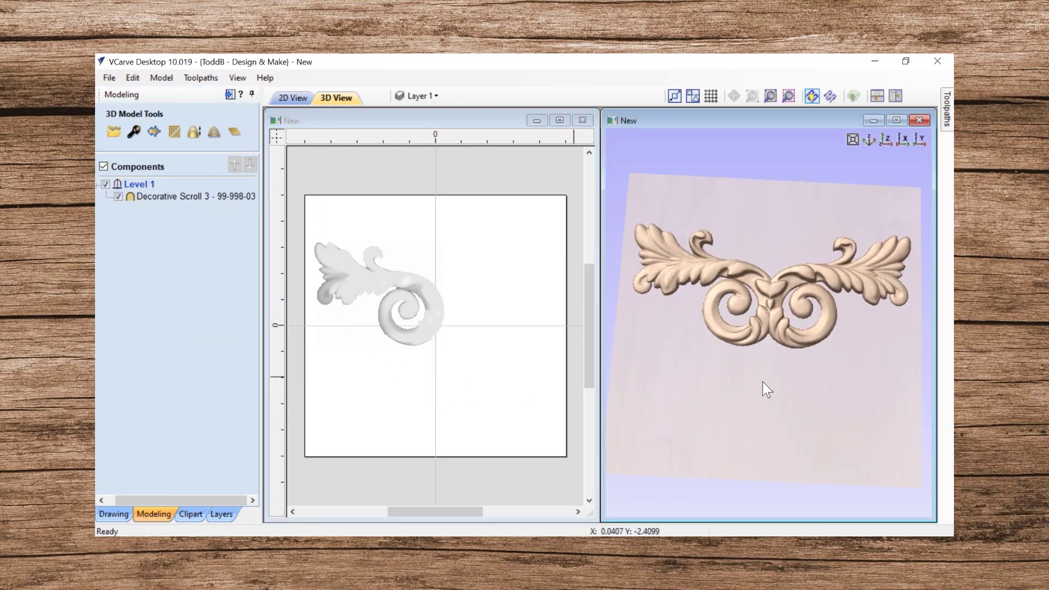
Step: Change Level 1's mirror mode to Top Left Quadrant so the scroll repeats in all four quadrants
{"action": "right_click", "coordinate": [141, 186]}
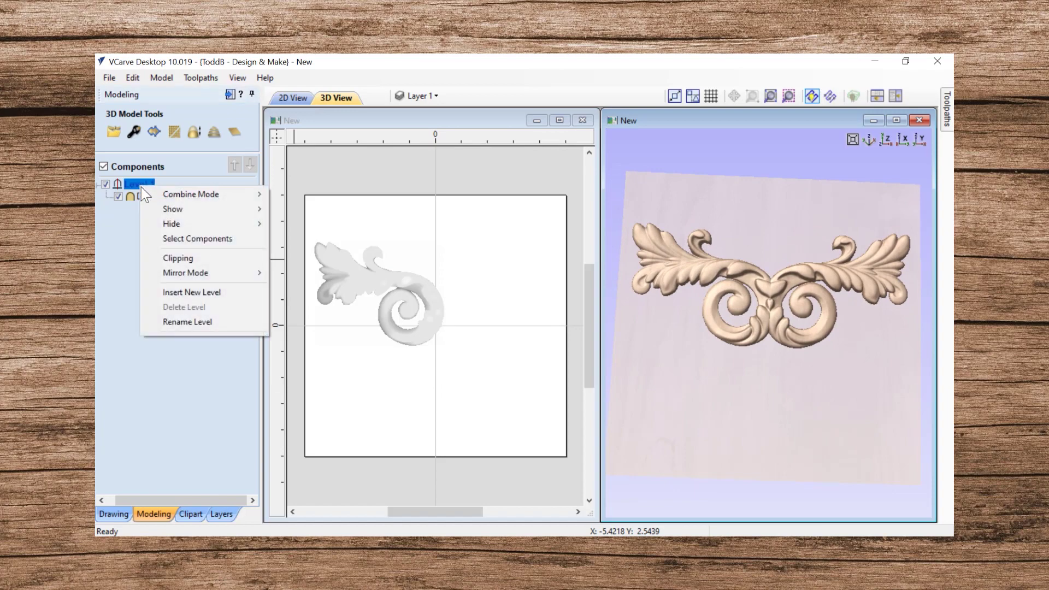
{"action": "mouse_move", "coordinate": [188, 271]}
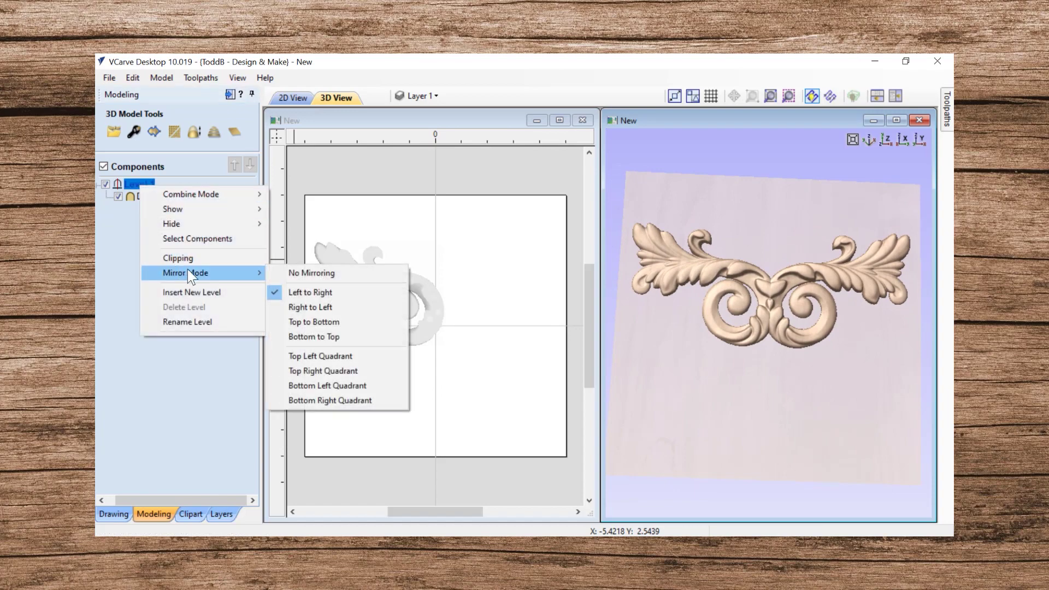
{"action": "left_click", "coordinate": [340, 356]}
{"action": "left_click", "coordinate": [467, 402]}
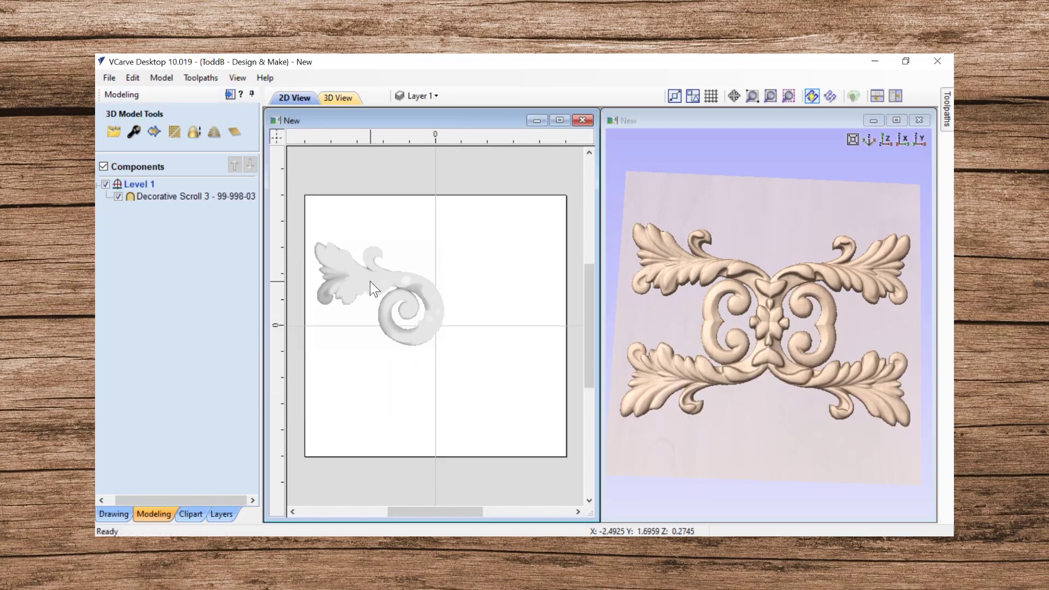
Step: Move the decorative scroll closer to the job centre, rotate it further clockwise until it spans about 4.65 by 4.90 inches, and deselect it
{"action": "left_click", "coordinate": [370, 282]}
{"action": "left_click_drag", "start_coordinate": [397, 286], "coordinate": [469, 281]}
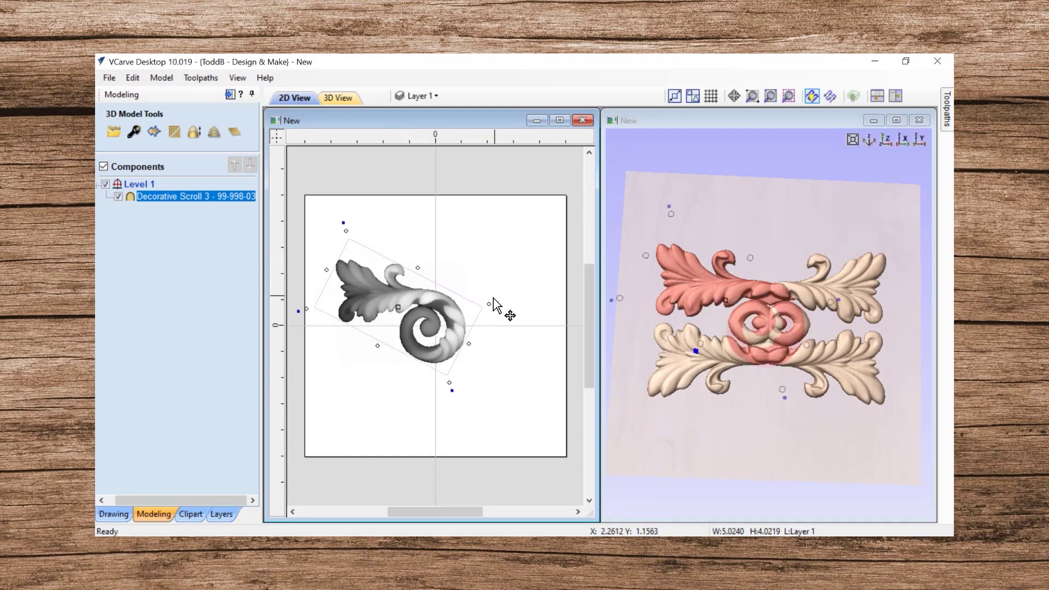
{"action": "left_click_drag", "start_coordinate": [493, 300], "coordinate": [426, 341]}
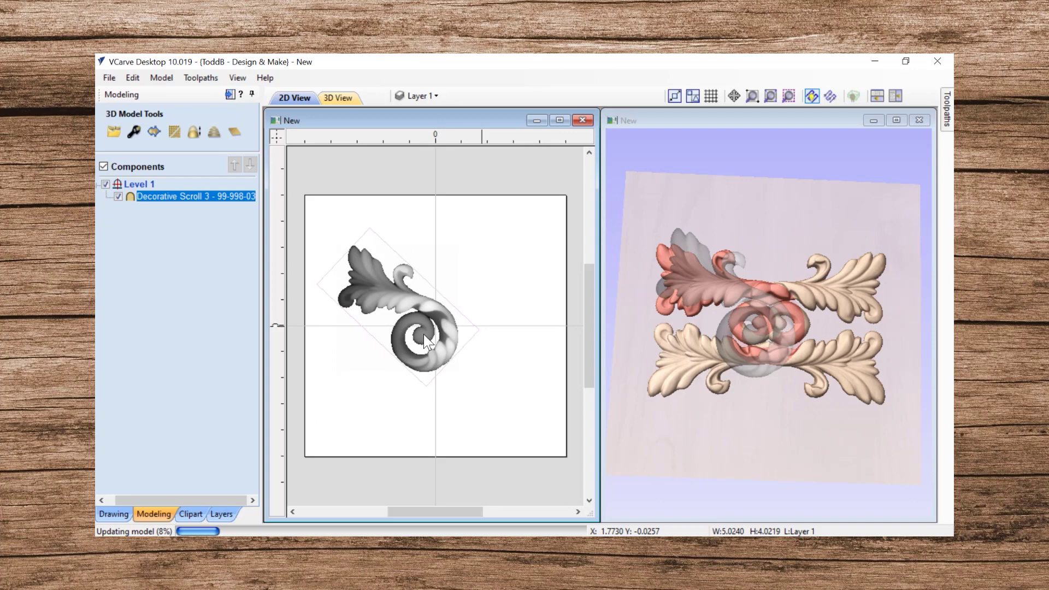
{"action": "left_click_drag", "start_coordinate": [487, 328], "coordinate": [503, 300]}
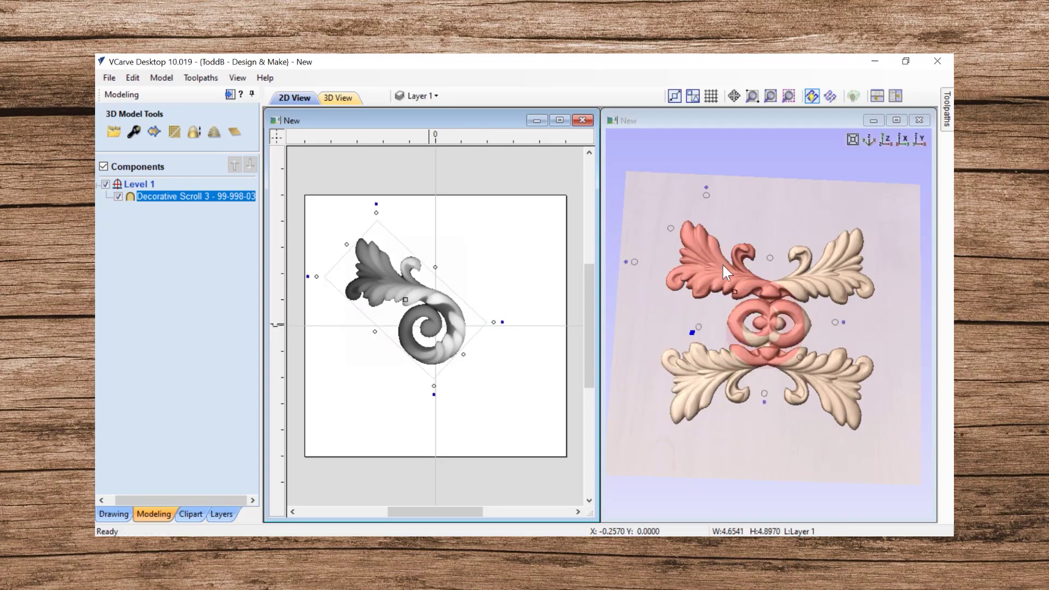
{"action": "left_click", "coordinate": [753, 232]}
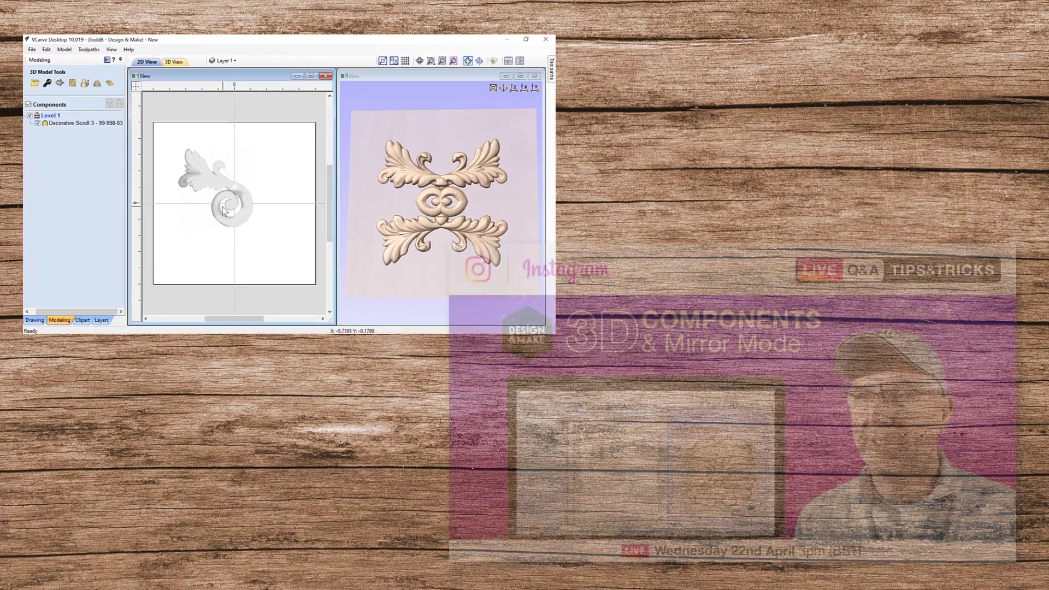
Step: Delete the decorative scroll and set Level 1's mirror mode back to No Mirroring
{"action": "left_click", "coordinate": [249, 232]}
{"action": "key", "text": "Delete"}
{"action": "right_click", "coordinate": [58, 116]}
{"action": "mouse_move", "coordinate": [88, 170]}
{"action": "left_click", "coordinate": [163, 170]}
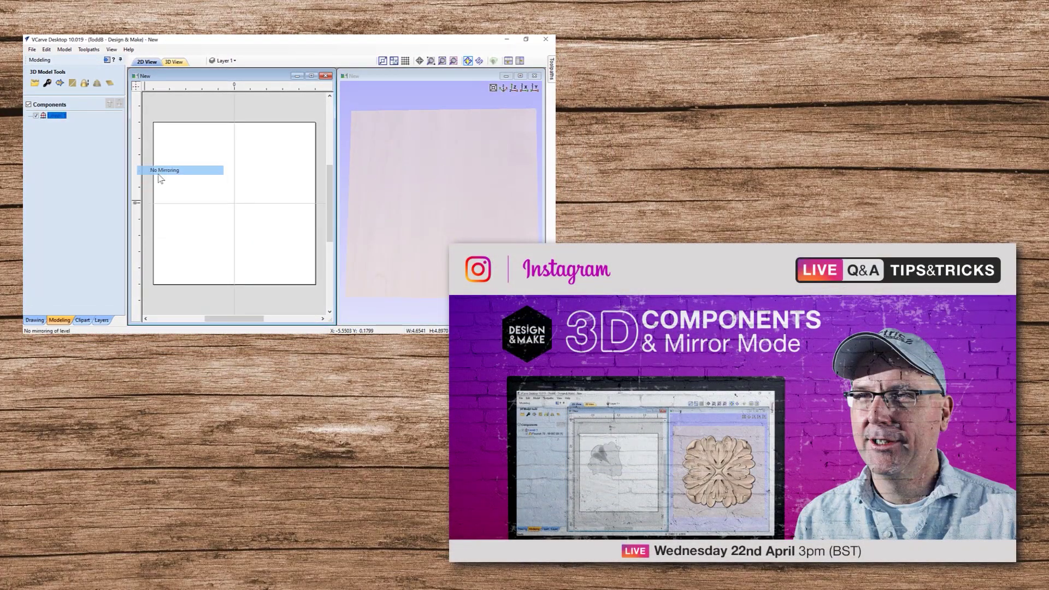
Step: Insert the Flourish 243 clipart and move it up until its lower scrollwork sits on the horizontal centreline, leaving it unselected
{"action": "left_click", "coordinate": [83, 320]}
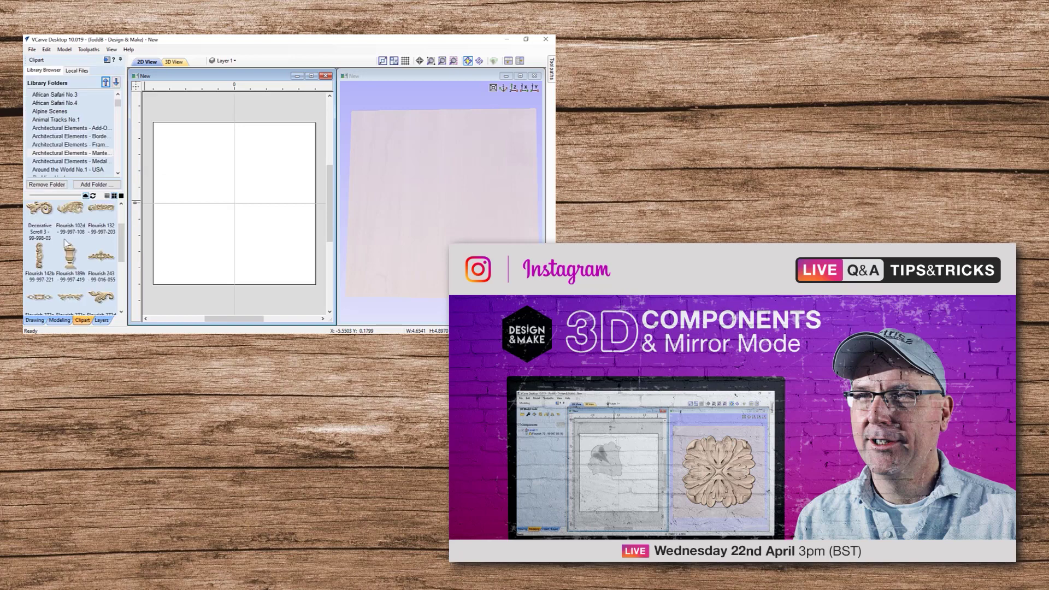
{"action": "scroll", "coordinate": [57, 247], "scroll_direction": "down", "scroll_amount": 1}
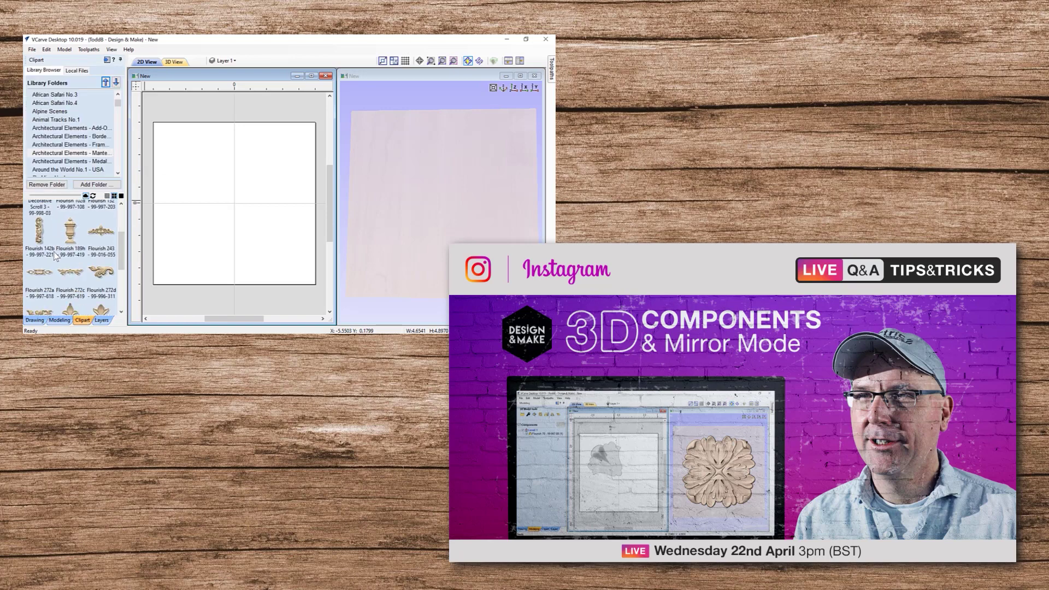
{"action": "double_click", "coordinate": [101, 235]}
{"action": "left_click_drag", "start_coordinate": [184, 180], "coordinate": [163, 171]}
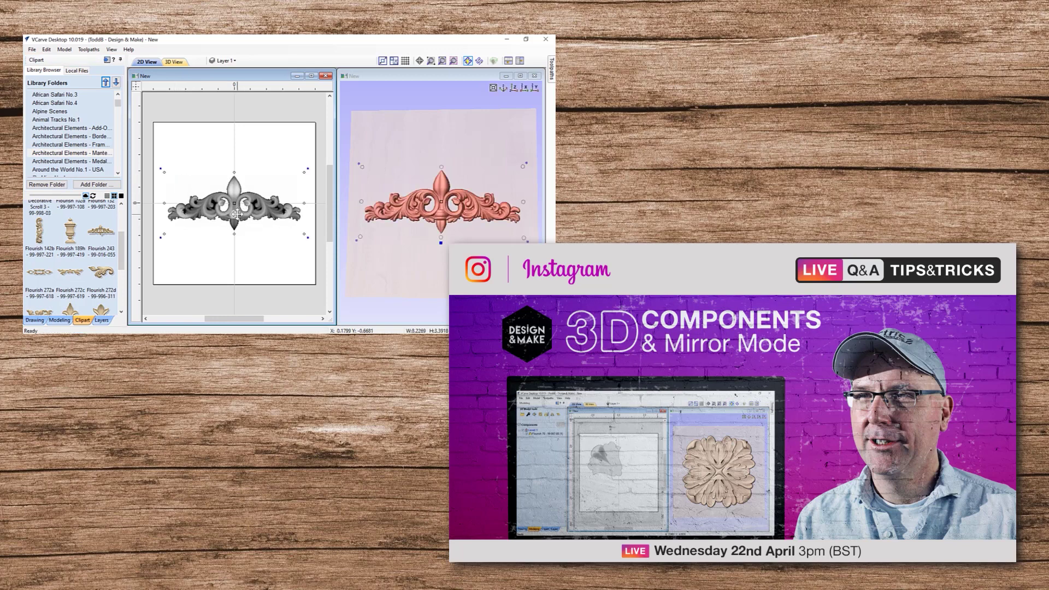
{"action": "left_click_drag", "start_coordinate": [235, 219], "coordinate": [235, 188]}
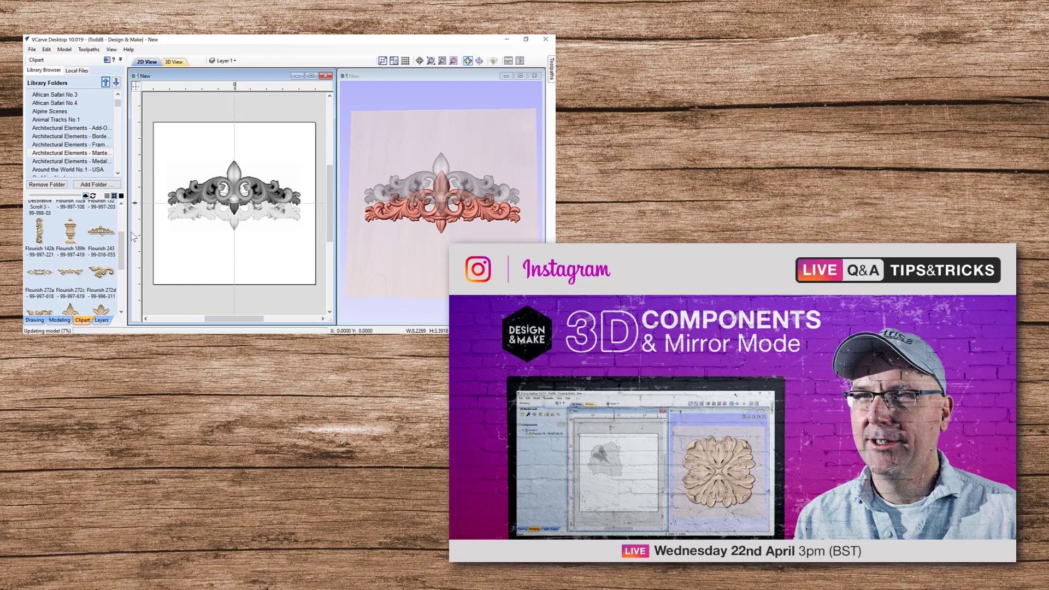
{"action": "left_click", "coordinate": [217, 267]}
{"action": "left_click", "coordinate": [236, 222]}
{"action": "key", "text": "Delete"}
Step: Set Level 1's mirror mode to Top to Bottom to reflect the flourish across the horizontal centreline
{"action": "left_click", "coordinate": [59, 320]}
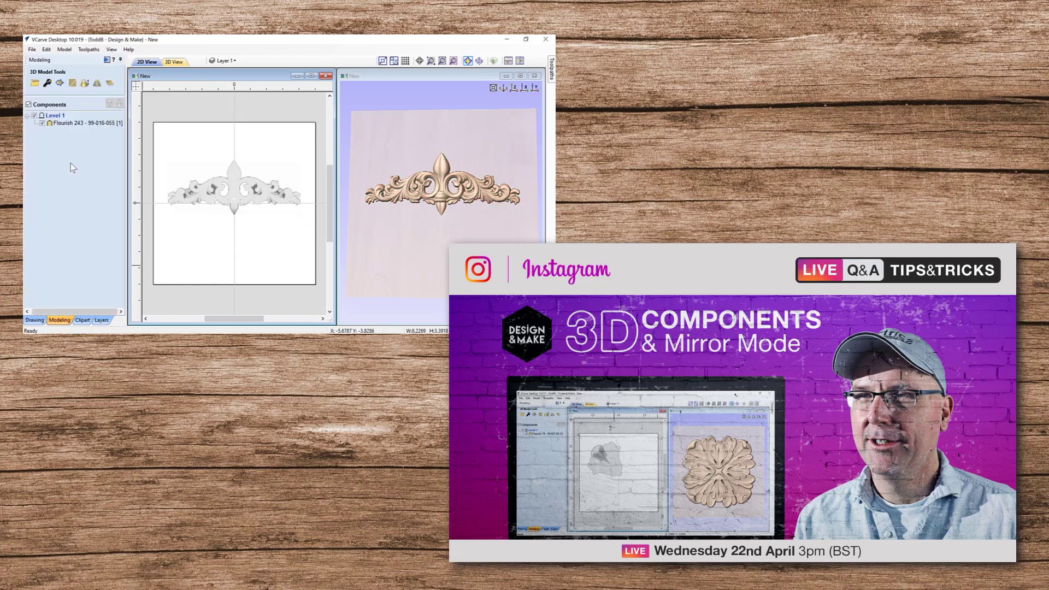
{"action": "right_click", "coordinate": [61, 117]}
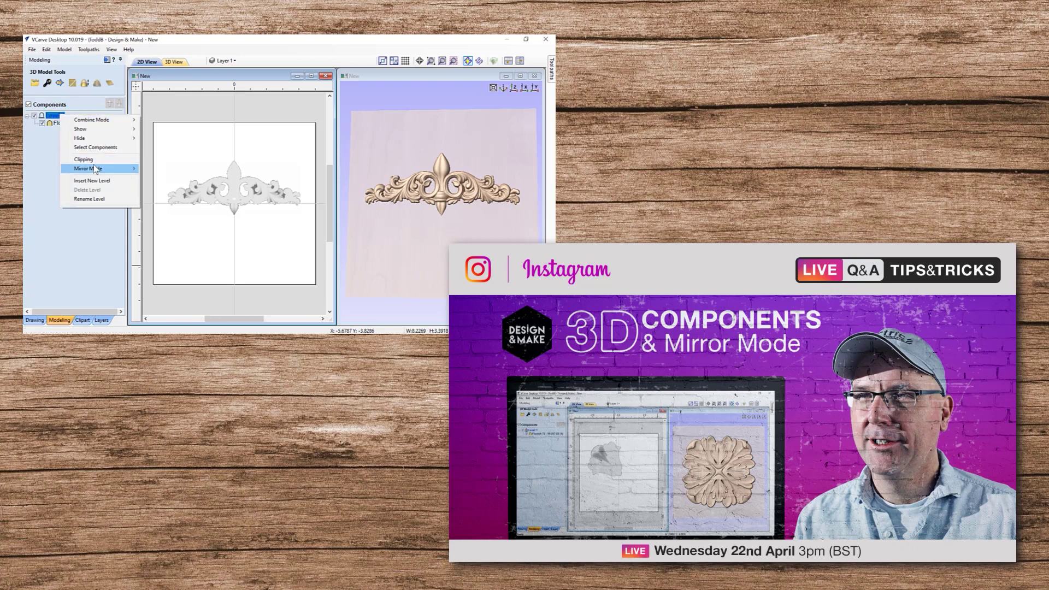
{"action": "mouse_move", "coordinate": [96, 169]}
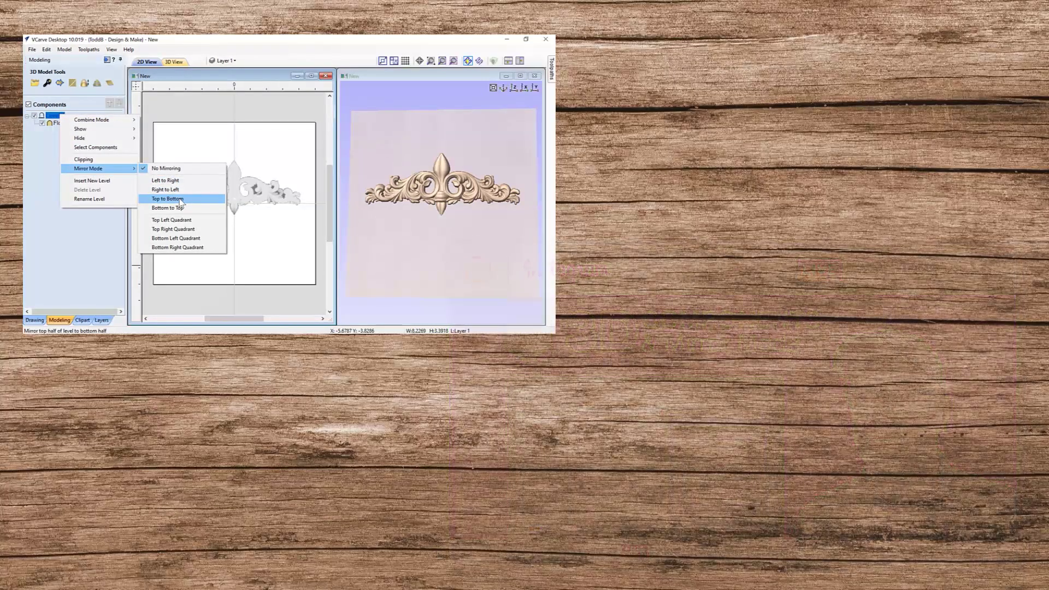
{"action": "left_click", "coordinate": [180, 190]}
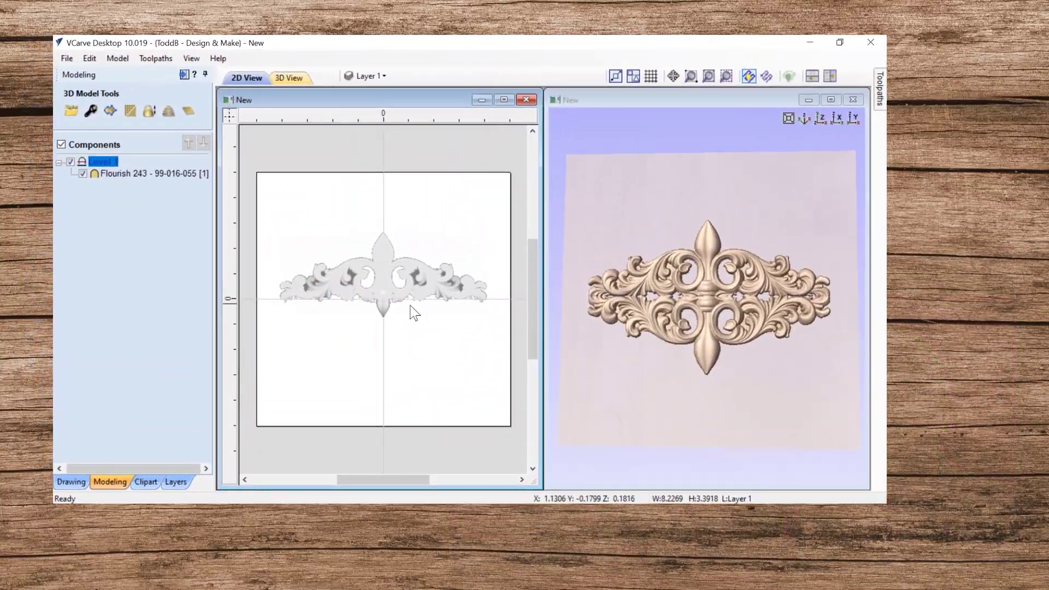
Step: Nudge the Flourish 243 component slightly down over the horizontal centreline so its mirrored halves merge more closely, and deselect it
{"action": "left_click", "coordinate": [291, 212]}
{"action": "key", "text": "Down"}
{"action": "key", "text": "Down"}
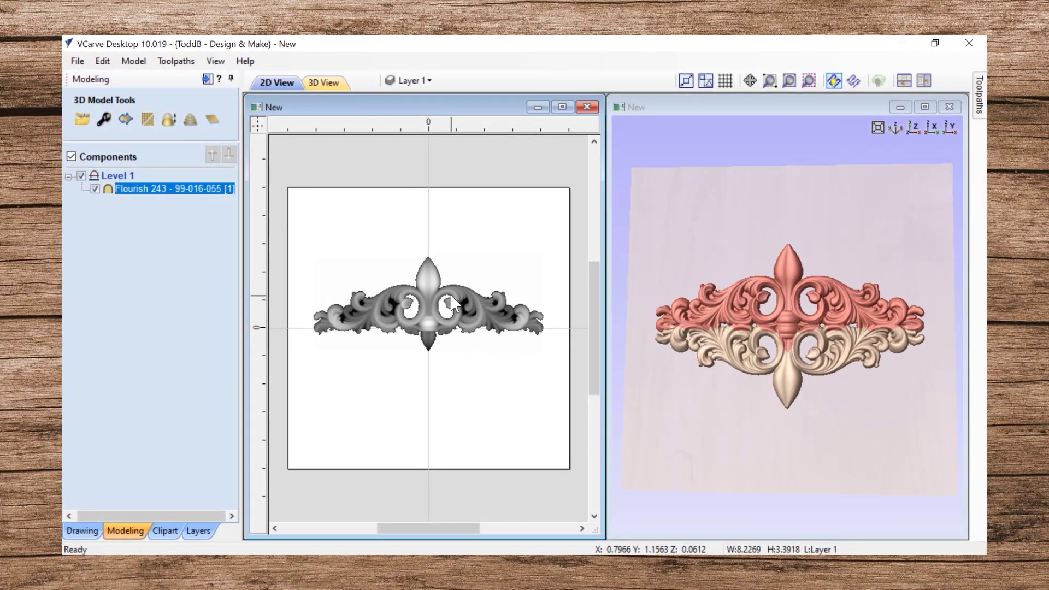
{"action": "key", "text": "Down"}
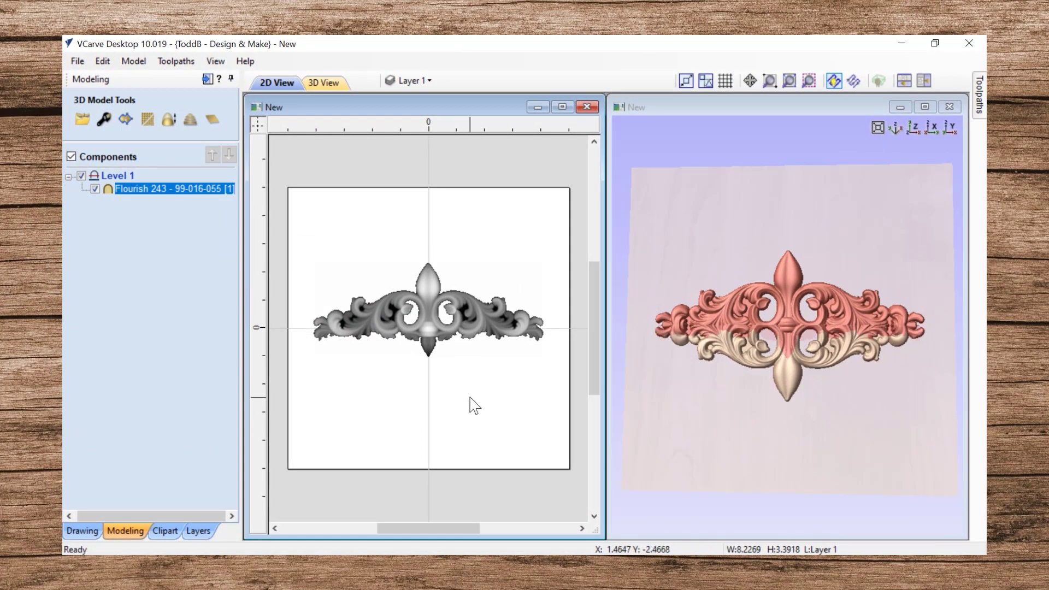
{"action": "left_click", "coordinate": [474, 405]}
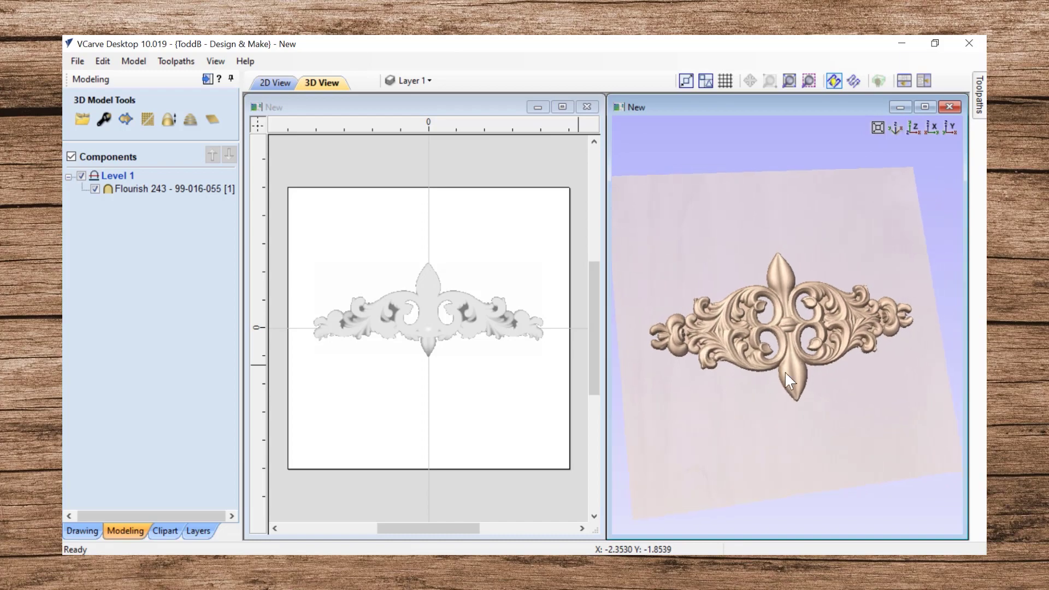